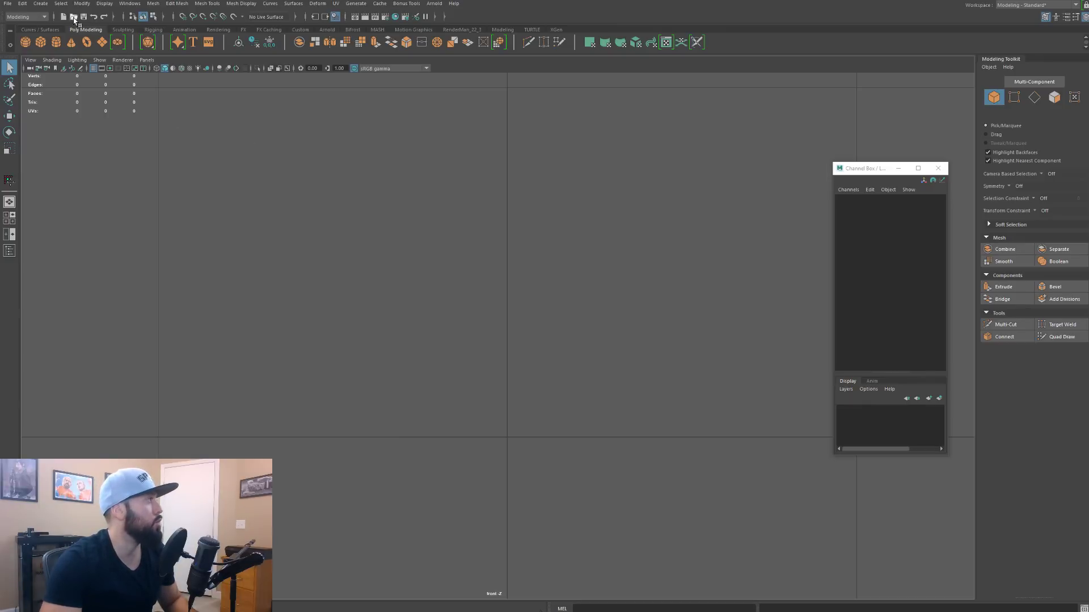
# Step: Create a polygon cylinder with 32 axis divisions, radius 0.25 and height 0.5
pyautogui.click(41, 4)
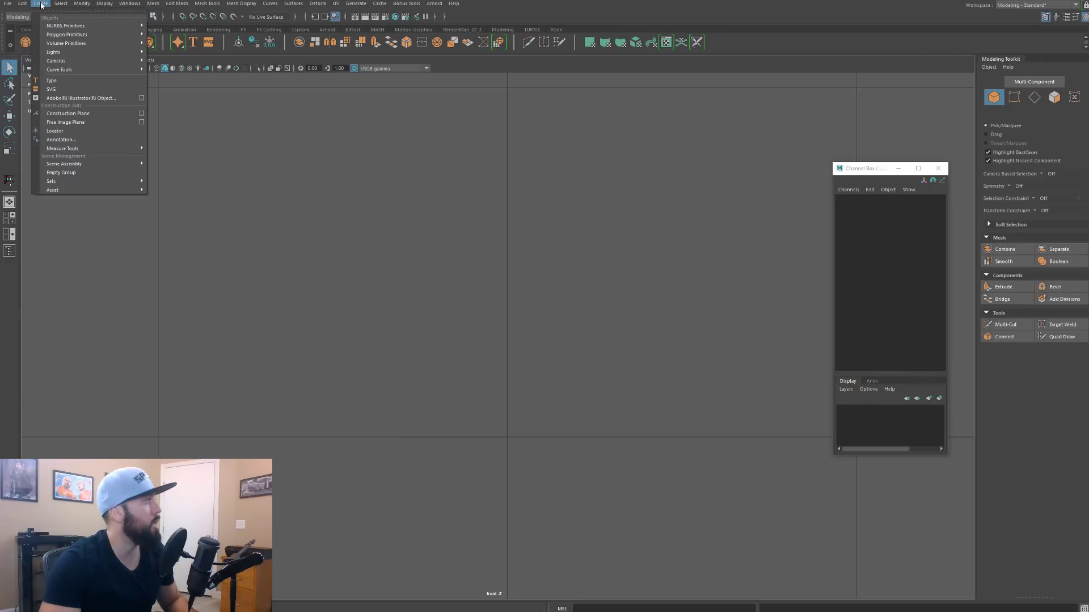
pyautogui.moveTo(127, 34)
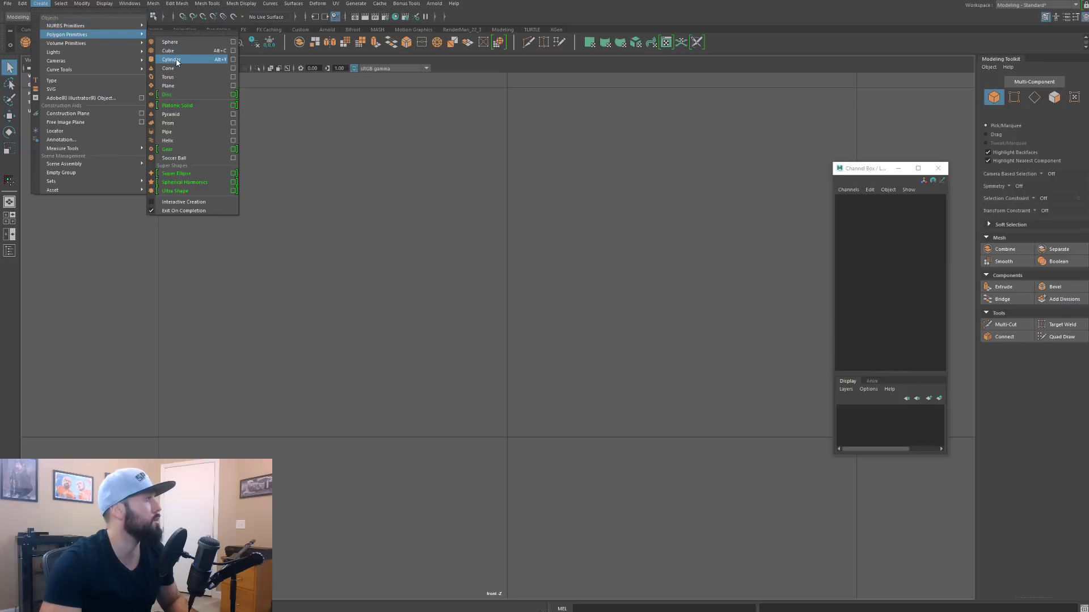
pyautogui.click(233, 60)
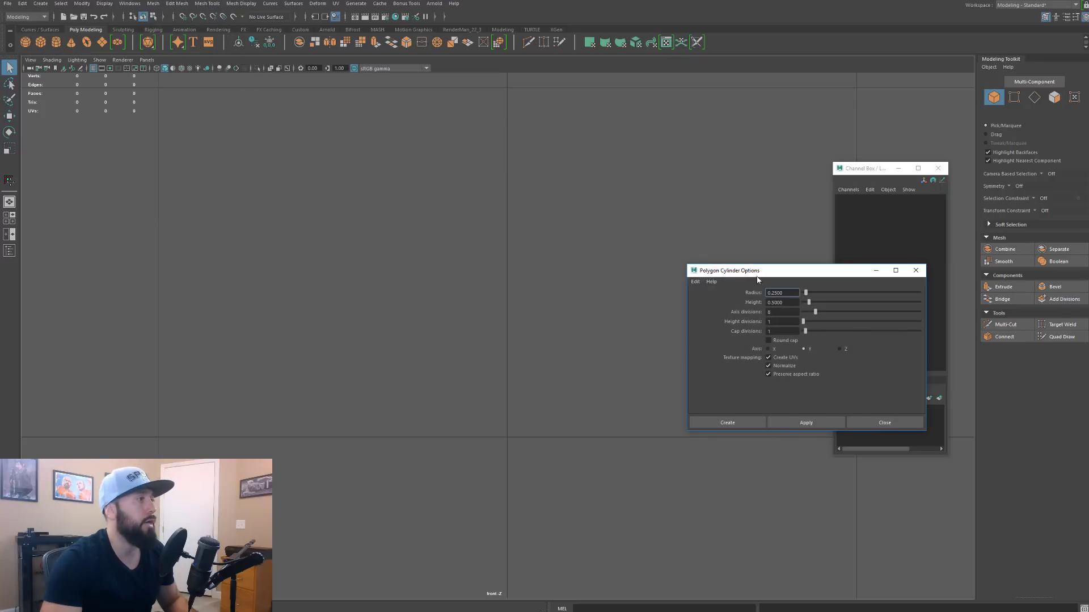
pyautogui.moveTo(753, 273); pyautogui.dragTo(678, 243)
pyautogui.moveTo(705, 282); pyautogui.dragTo(674, 280)
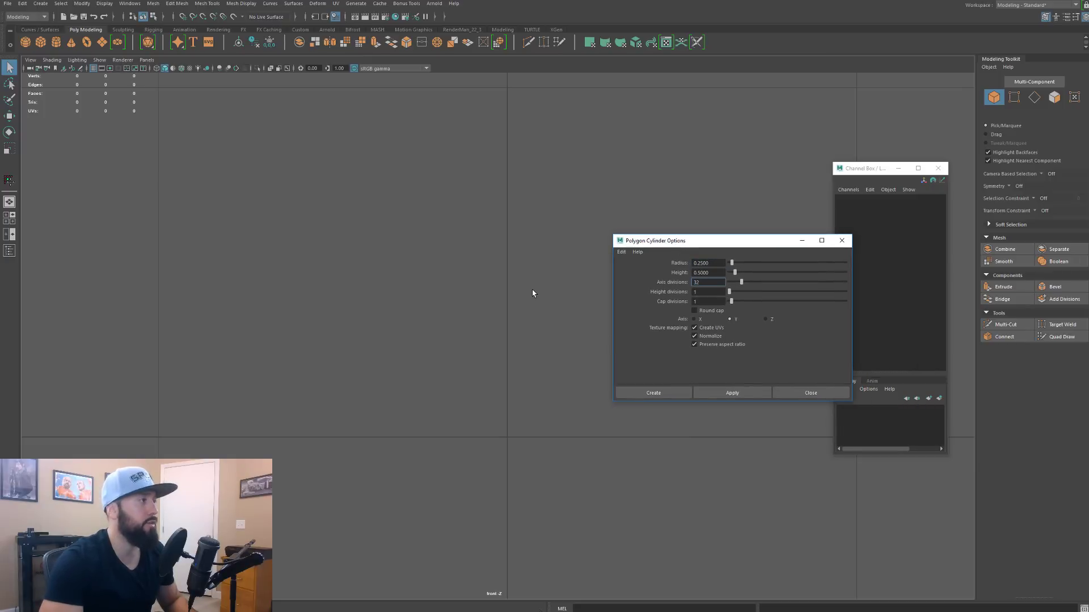
pyautogui.press('Return')
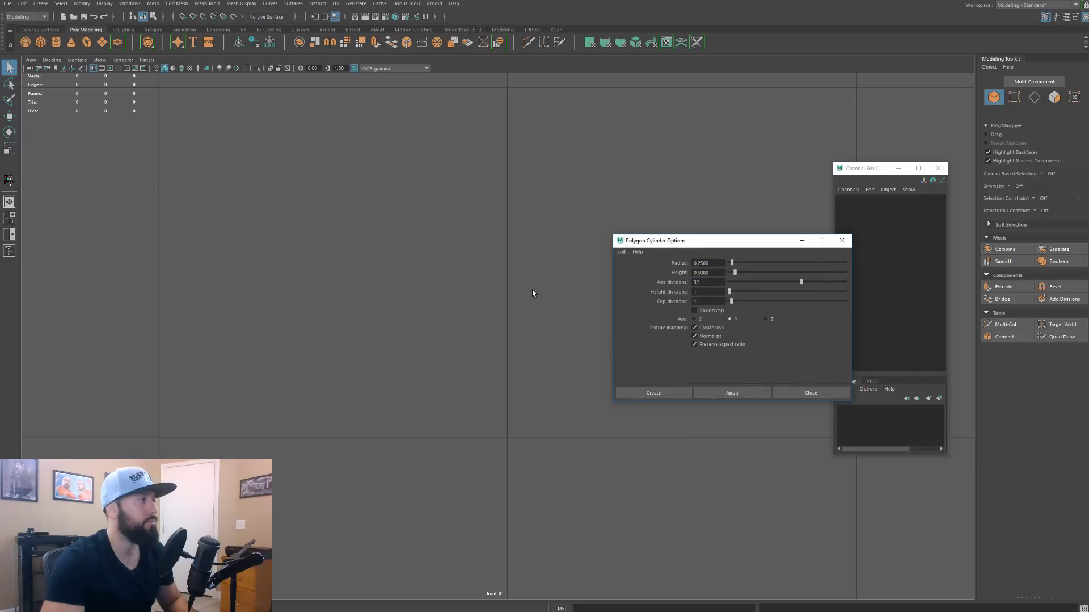
pyautogui.click(652, 392)
# Step: Lift the cylinder to about 0.246 in Y onto the grid and switch it to vertex mode
pyautogui.press('w')
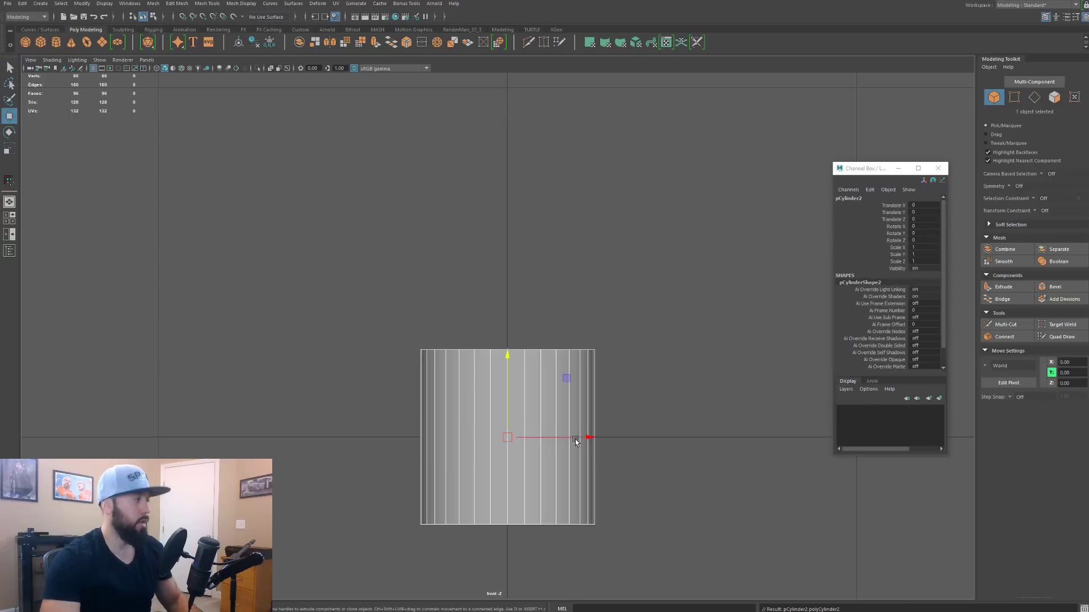
pyautogui.moveTo(507, 357); pyautogui.dragTo(497, 273)
pyautogui.keyDown('alt'); pyautogui.moveTo(495, 296); pyautogui.dragTo(525, 335, button='middle'); pyautogui.keyUp('alt')
pyautogui.moveTo(508, 347); pyautogui.dragTo(448, 345, button='right')
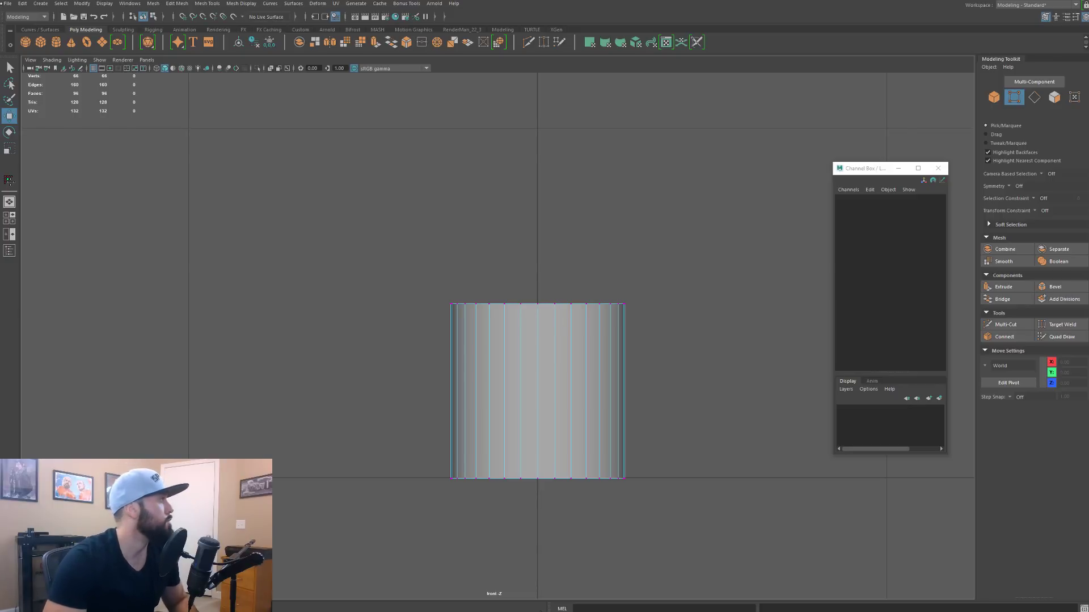
pyautogui.click(8, 4)
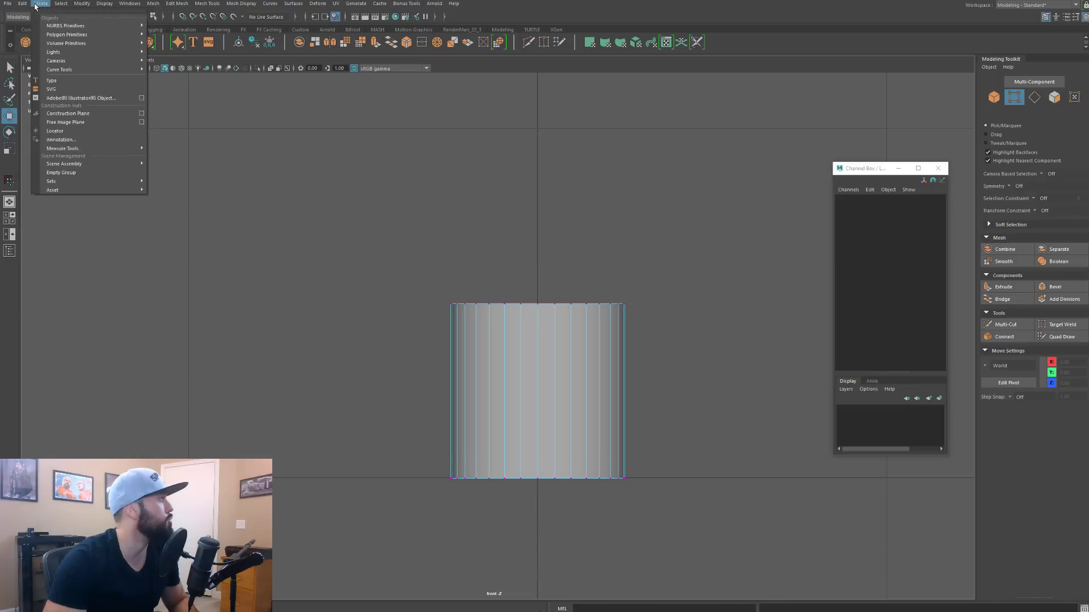
pyautogui.moveTo(125, 4)
pyautogui.moveTo(188, 87)
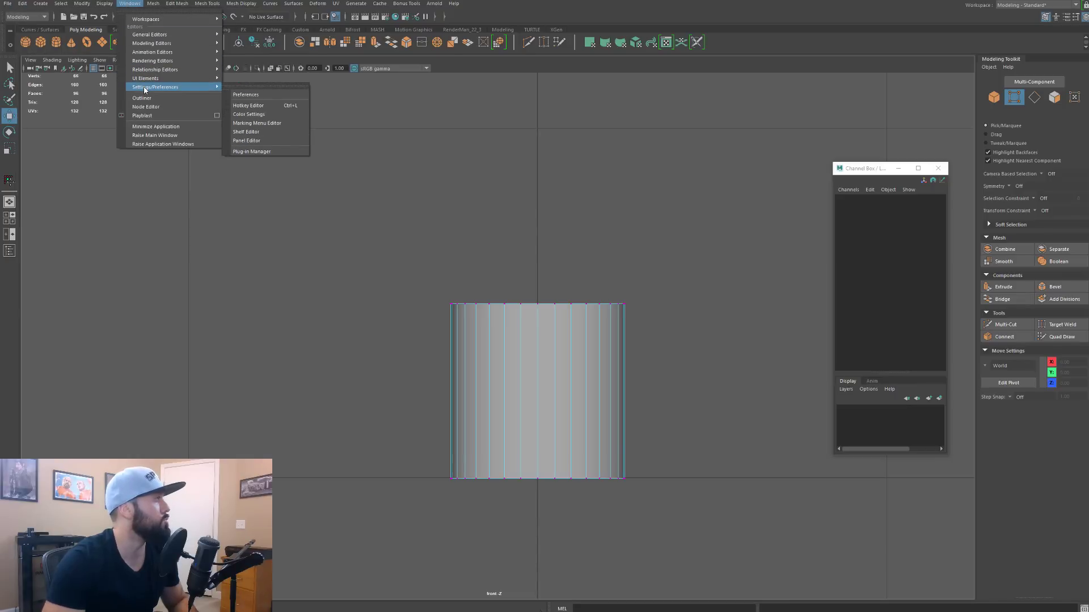
pyautogui.click(243, 105)
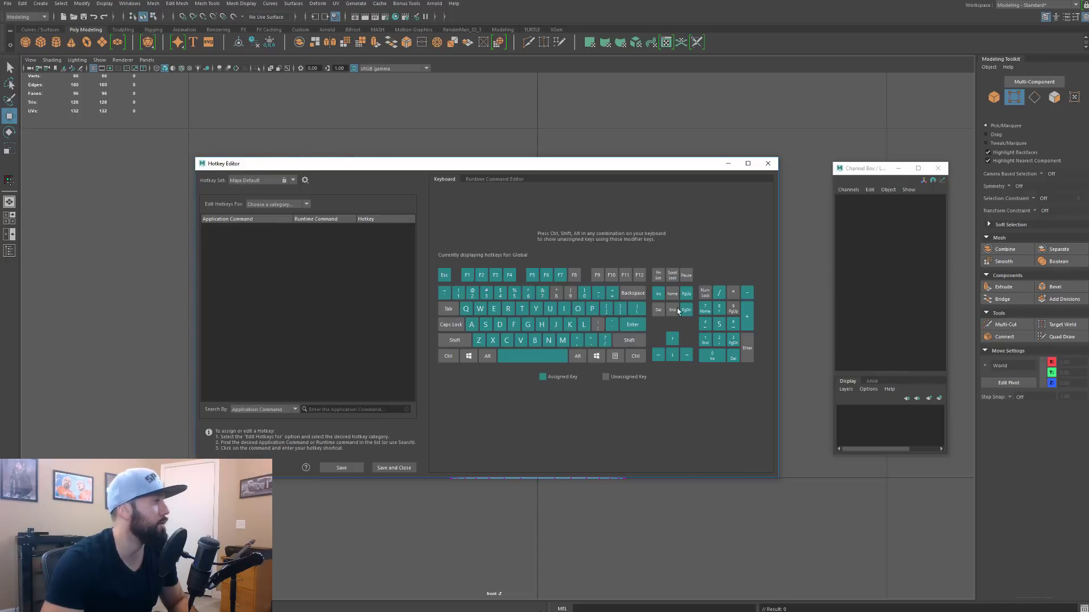
pyautogui.click(371, 409)
pyautogui.write('vertex')
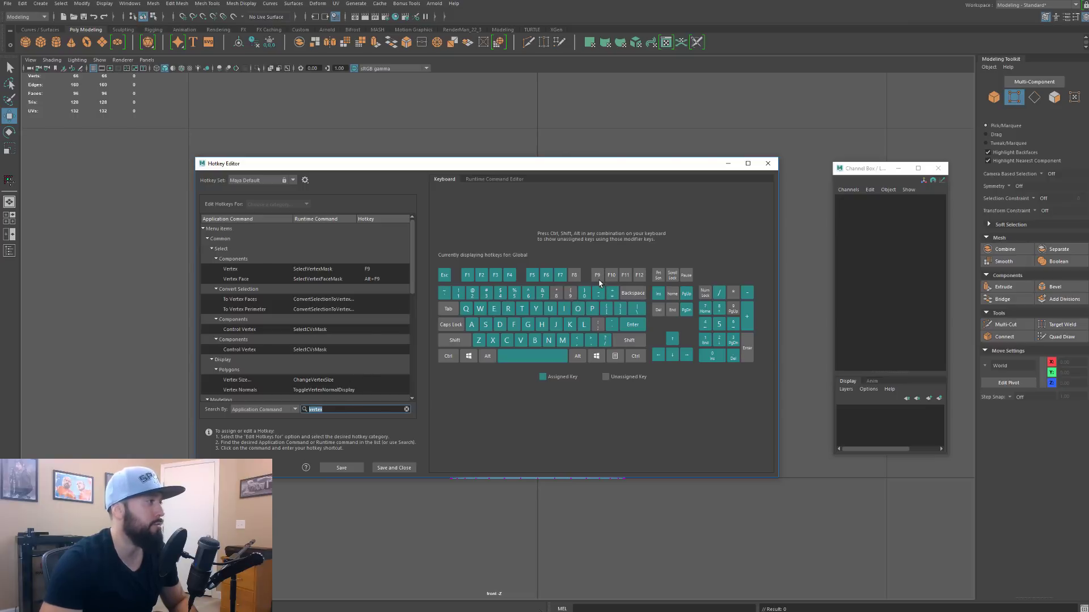
pyautogui.write('edge')
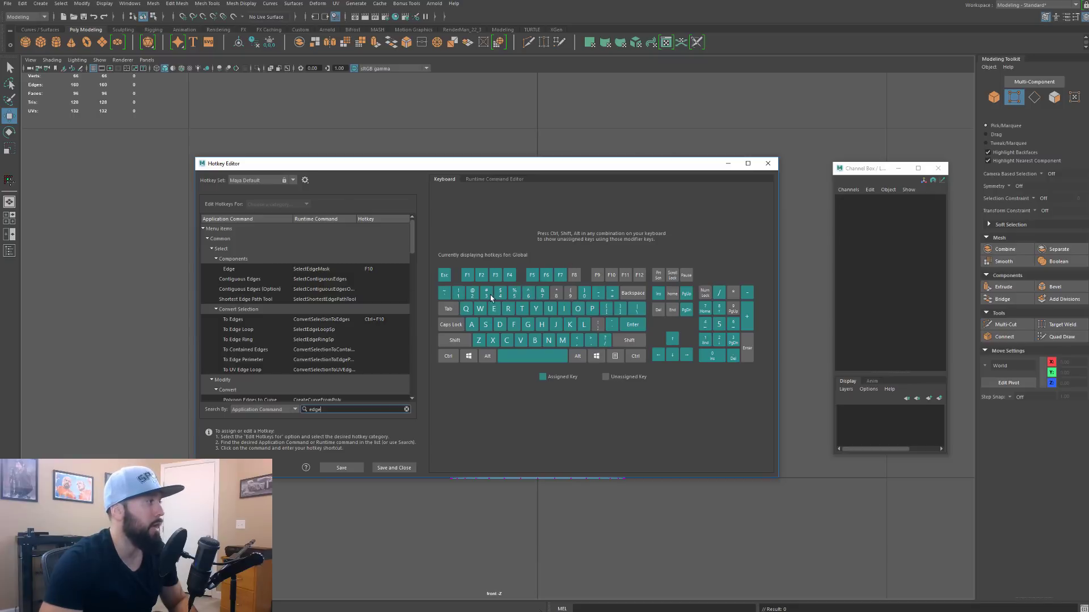
pyautogui.moveTo(489, 294)
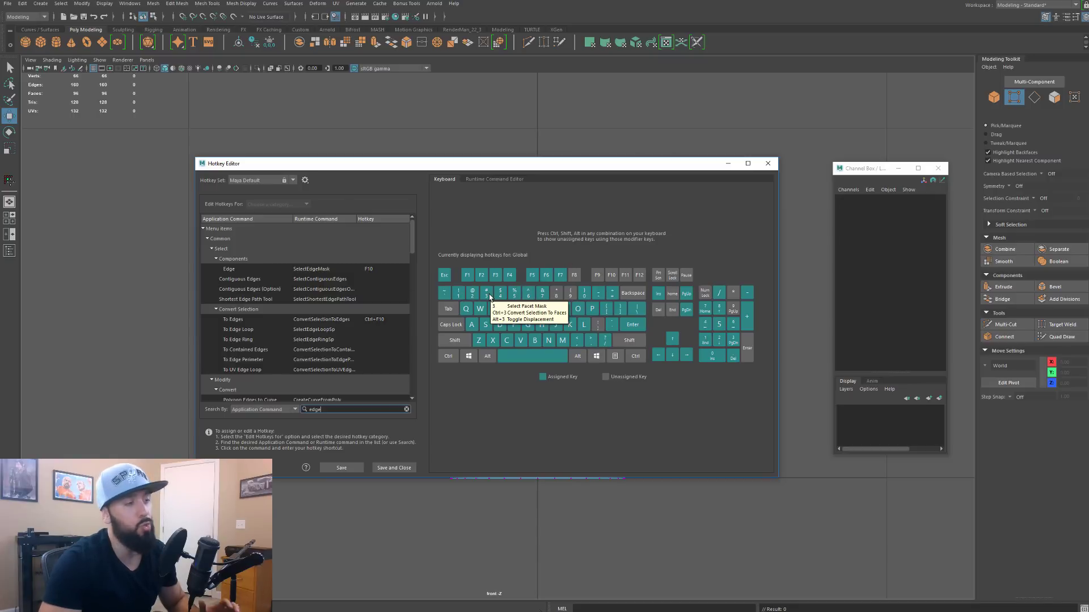
pyautogui.click(769, 165)
# Step: Raise the cylinder's top vertex ring to about 0.72 in Y, then deselect
pyautogui.moveTo(675, 328); pyautogui.dragTo(316, 209)
pyautogui.moveTo(535, 237); pyautogui.dragTo(533, 159)
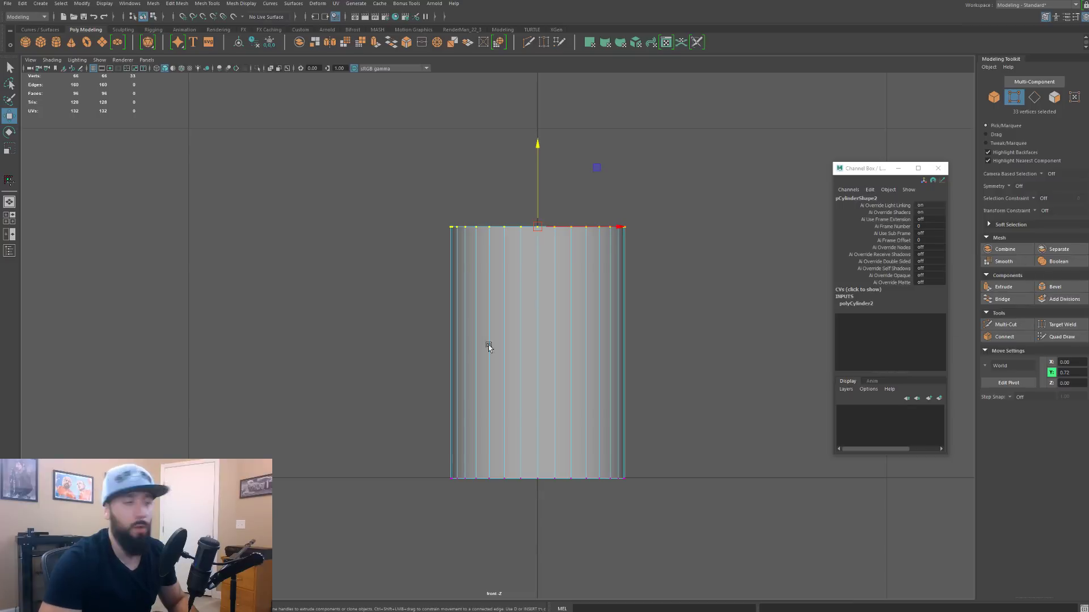
pyautogui.click(724, 323)
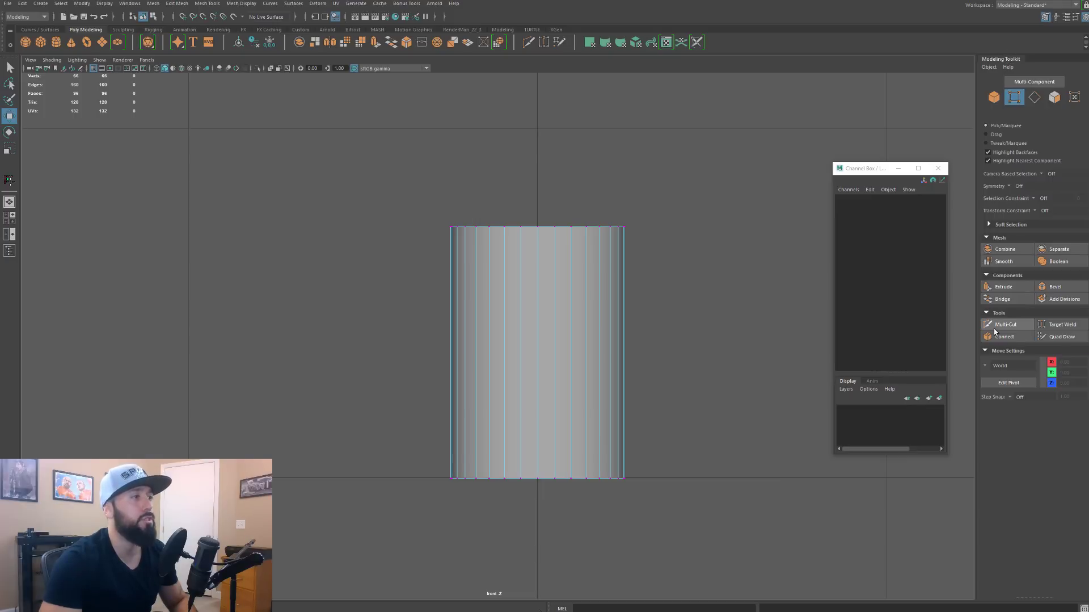
# Step: With Multi-Cut, add a mid-height edge loop plus centered loops above and below it
pyautogui.click(203, 5)
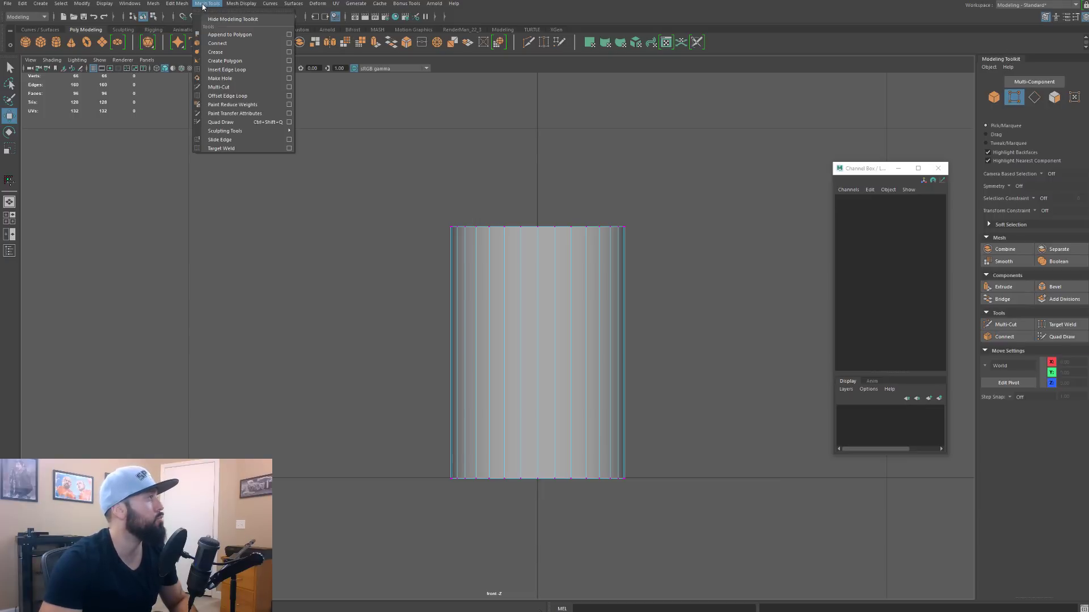
pyautogui.click(219, 86)
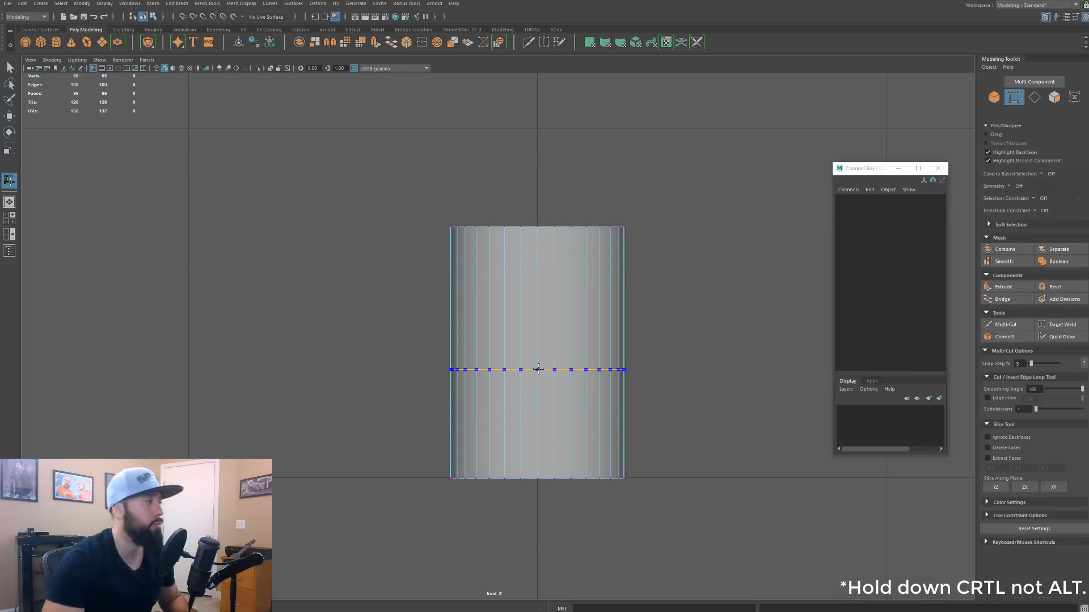
pyautogui.keyDown('ctrl'); pyautogui.click(533, 352); pyautogui.keyUp('ctrl')
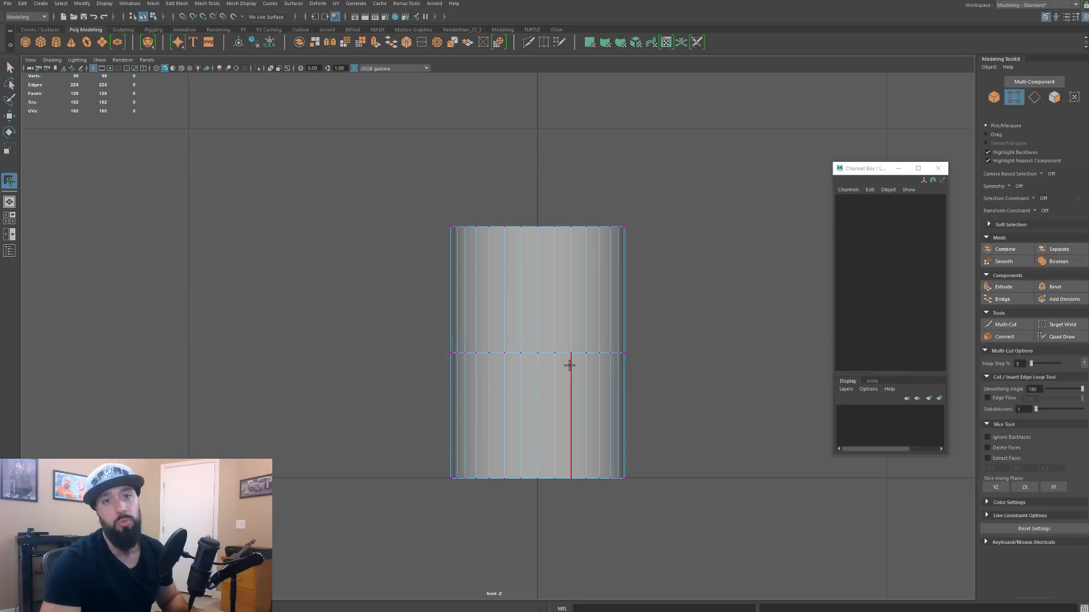
pyautogui.hotkey('ctrl', 'z')
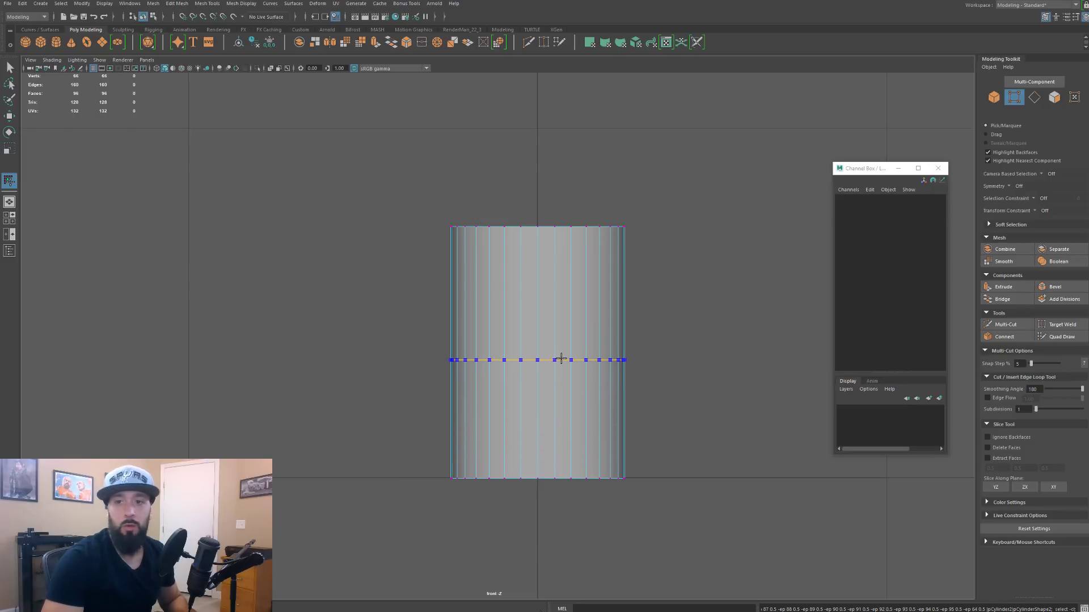
pyautogui.keyDown('ctrl'); pyautogui.click(561, 354); pyautogui.keyUp('ctrl')
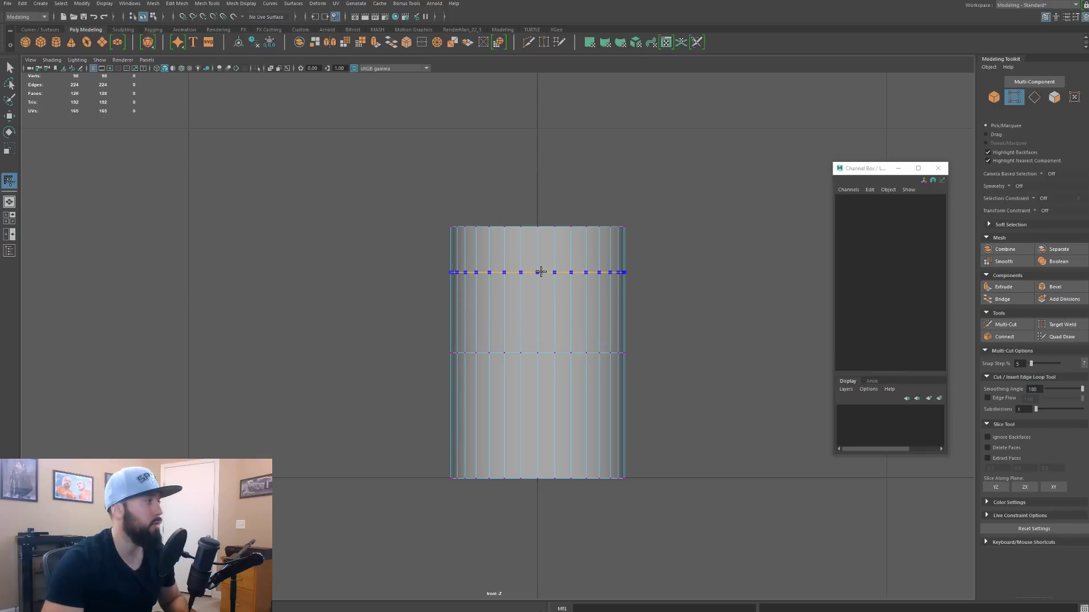
pyautogui.keyDown('ctrl'); pyautogui.middleClick(541, 265); pyautogui.keyUp('ctrl')
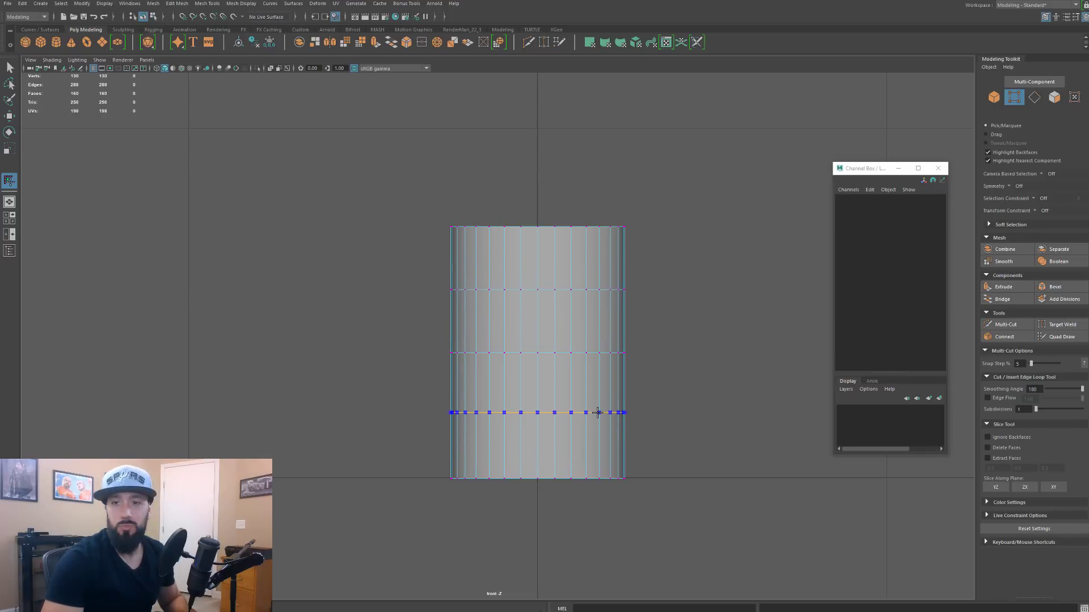
pyautogui.keyDown('ctrl'); pyautogui.middleClick(513, 423); pyautogui.keyUp('ctrl')
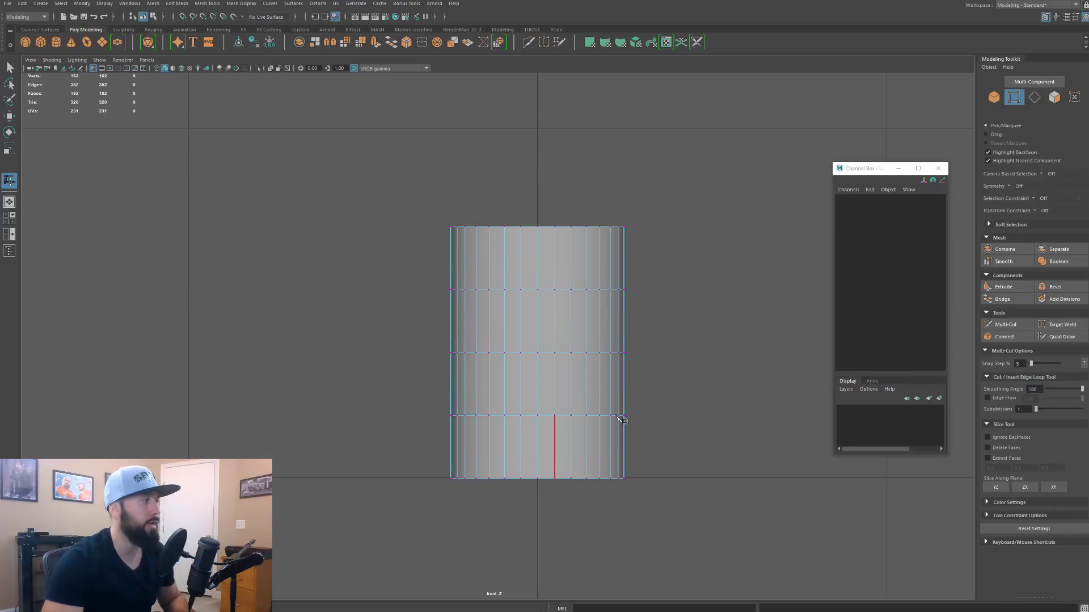
pyautogui.press('q')
pyautogui.press('space')
# Step: Delete the cylinder's left-half faces and show the remaining half in a maximized perspective view
pyautogui.press('F11')
pyautogui.moveTo(150, 363); pyautogui.dragTo(273, 560)
pyautogui.press('Delete')
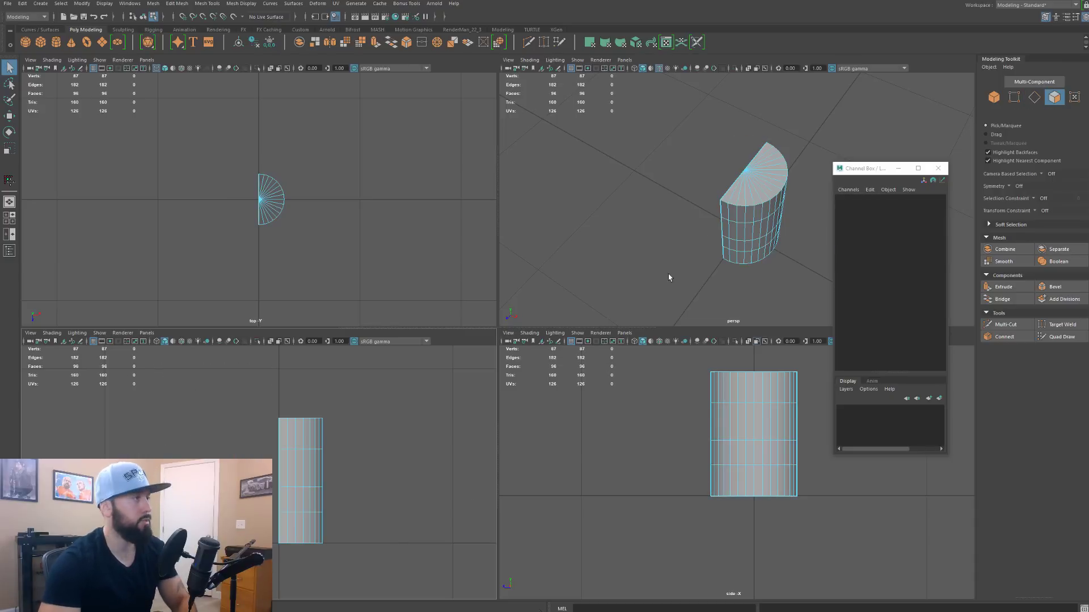
pyautogui.moveTo(762, 203); pyautogui.dragTo(763, 170, button='right')
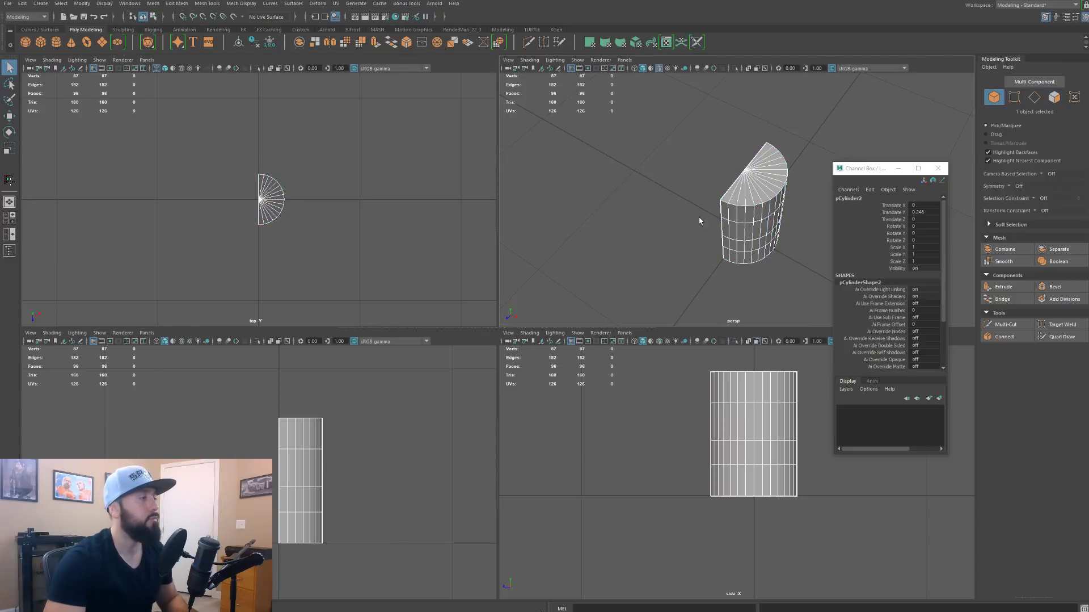
pyautogui.press('space')
pyautogui.keyDown('alt'); pyautogui.moveTo(563, 335); pyautogui.dragTo(481, 315); pyautogui.keyUp('alt')
pyautogui.press('w')
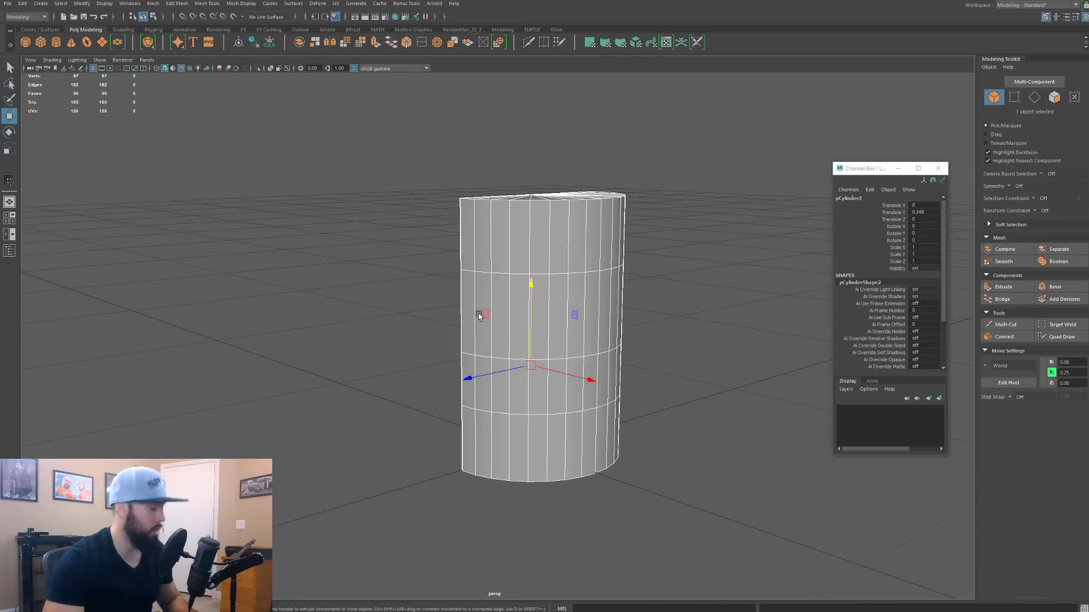
# Step: Select a rectangular block of eight side faces and extrude them
pyautogui.press('F11')
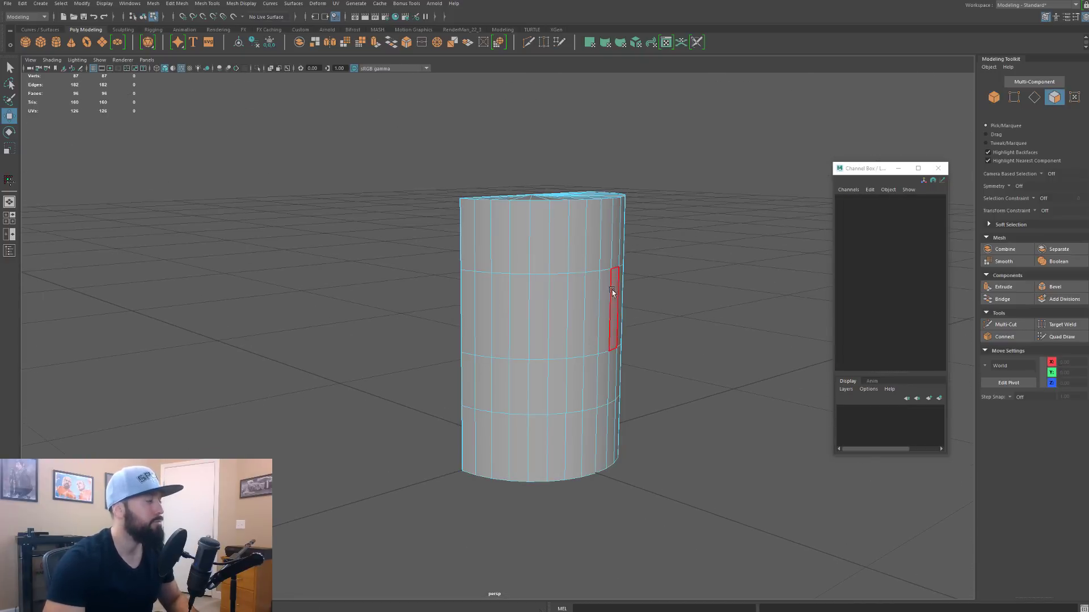
pyautogui.keyDown('alt'); pyautogui.moveTo(543, 312); pyautogui.dragTo(498, 313); pyautogui.keyUp('alt')
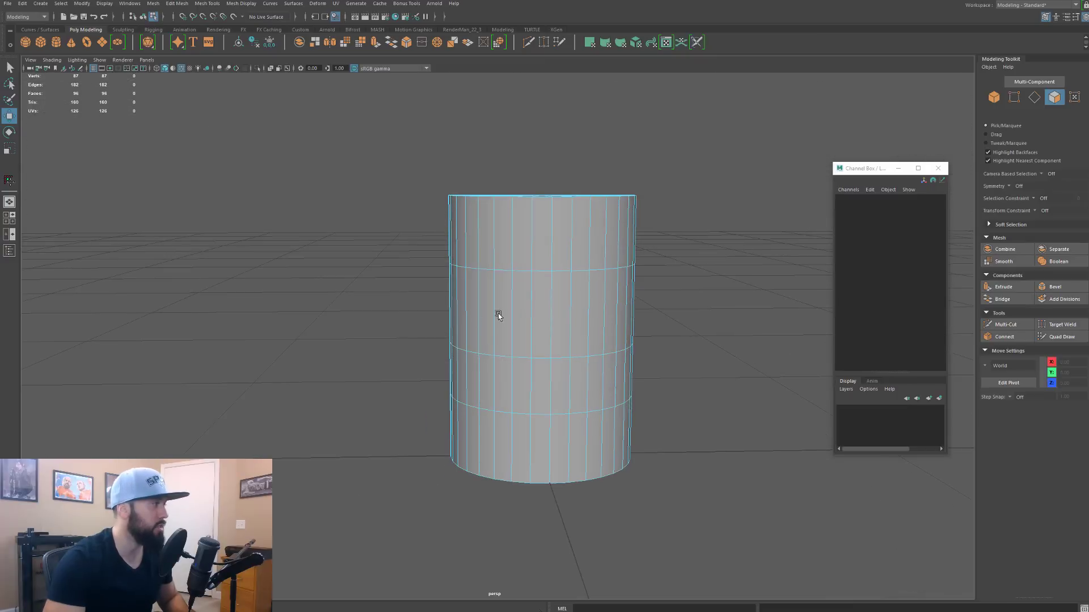
pyautogui.moveTo(413, 291); pyautogui.dragTo(517, 346)
pyautogui.keyDown('alt'); pyautogui.moveTo(507, 475); pyautogui.dragTo(507, 431); pyautogui.keyUp('alt')
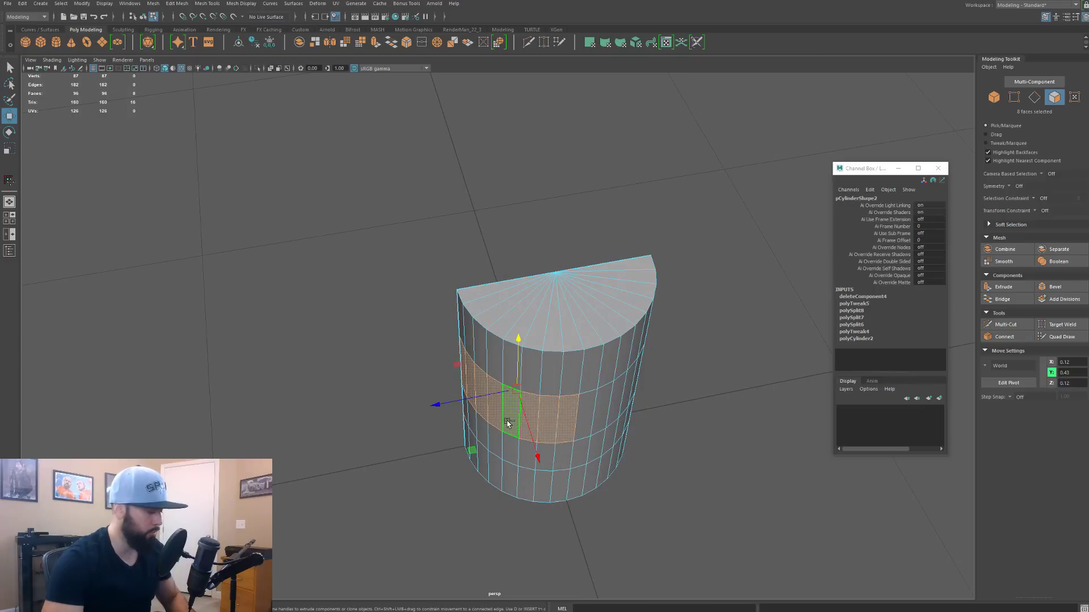
pyautogui.hotkey('ctrl', 'e')
# Step: Pull the extruded faces out along X and scale them flat along Z into a straight wall
pyautogui.press('w')
pyautogui.moveTo(454, 402); pyautogui.dragTo(358, 408)
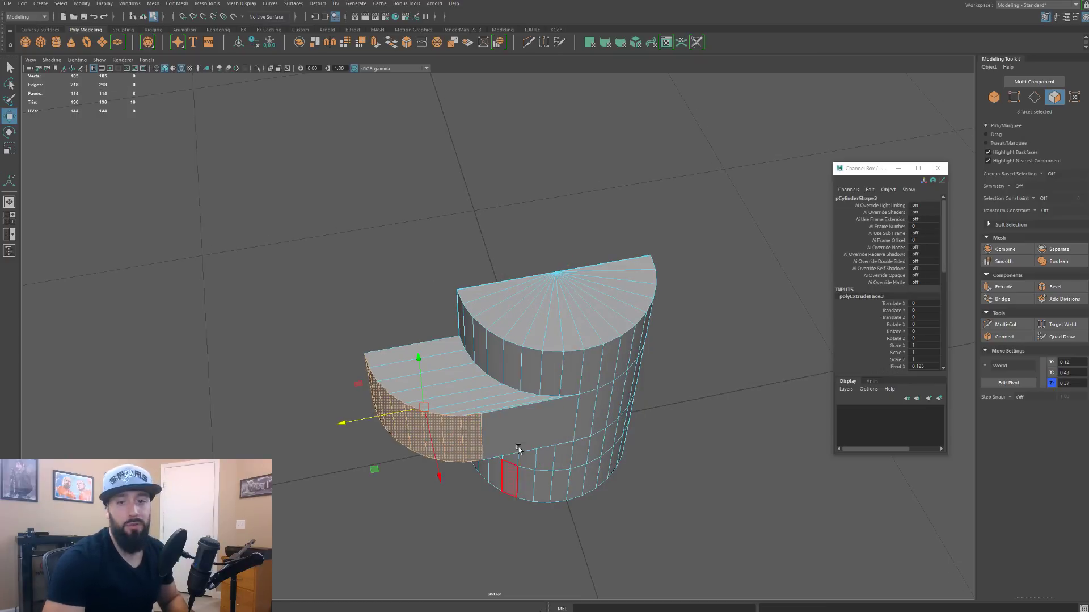
pyautogui.keyDown('alt'); pyautogui.moveTo(509, 432); pyautogui.dragTo(524, 352); pyautogui.keyUp('alt')
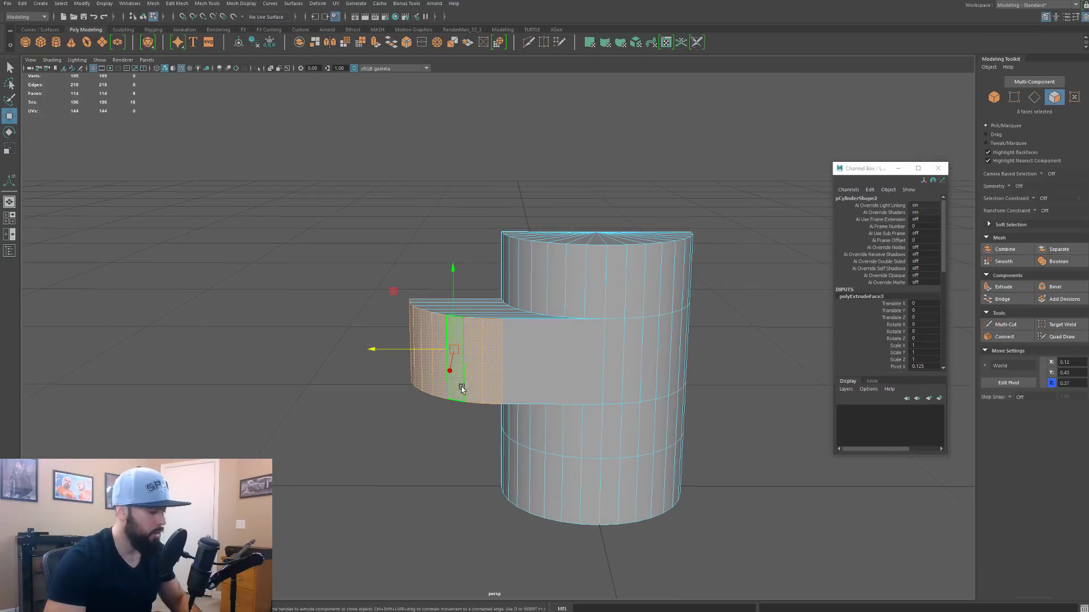
pyautogui.press('r')
pyautogui.moveTo(377, 349); pyautogui.dragTo(465, 380)
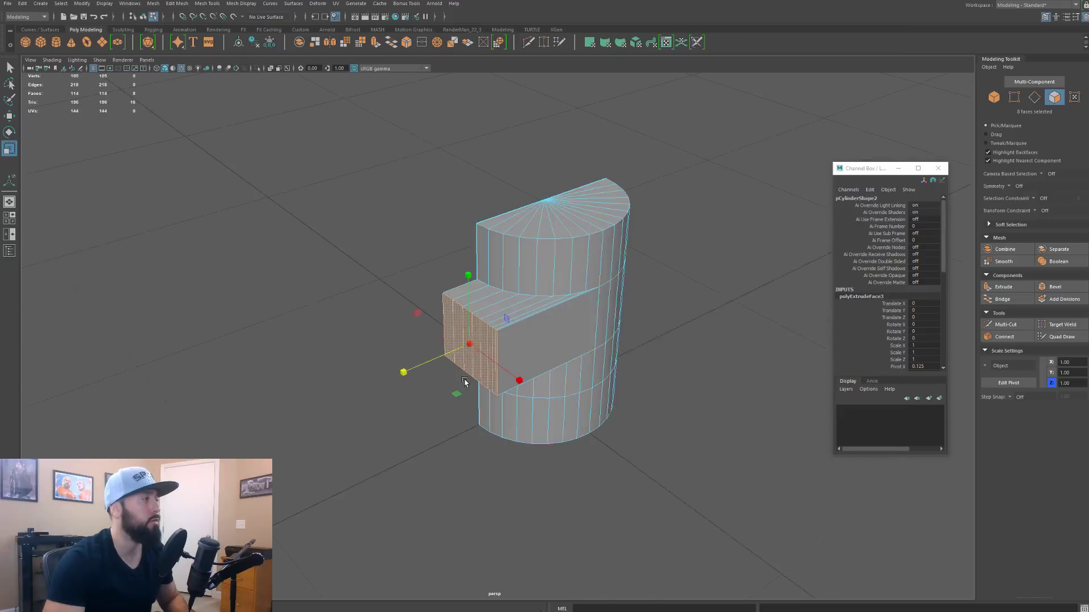
pyautogui.keyDown('alt'); pyautogui.moveTo(573, 336); pyautogui.dragTo(541, 335); pyautogui.keyUp('alt')
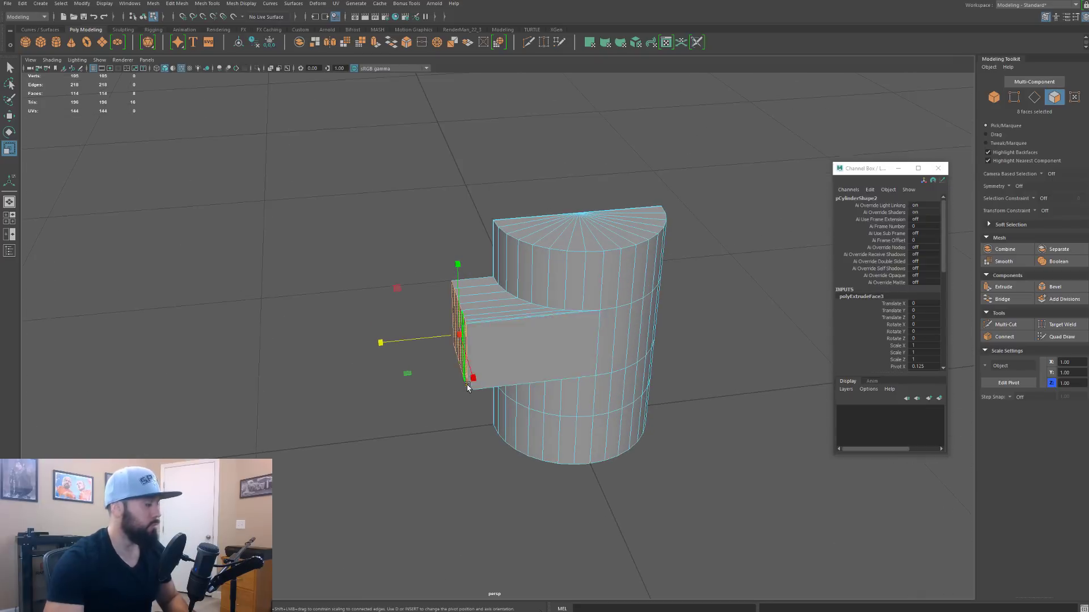
# Step: Raise the 16-edge loop beneath the extruded block to about 0.25 in Y
pyautogui.press('w')
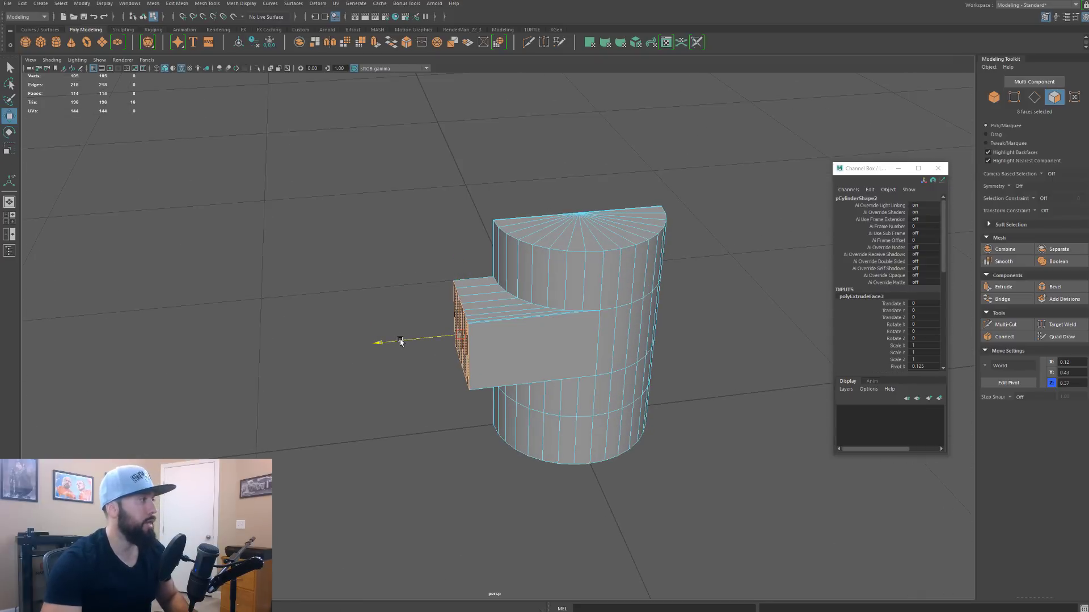
pyautogui.click(462, 462)
pyautogui.keyDown('alt'); pyautogui.moveTo(574, 430); pyautogui.dragTo(576, 377); pyautogui.keyUp('alt')
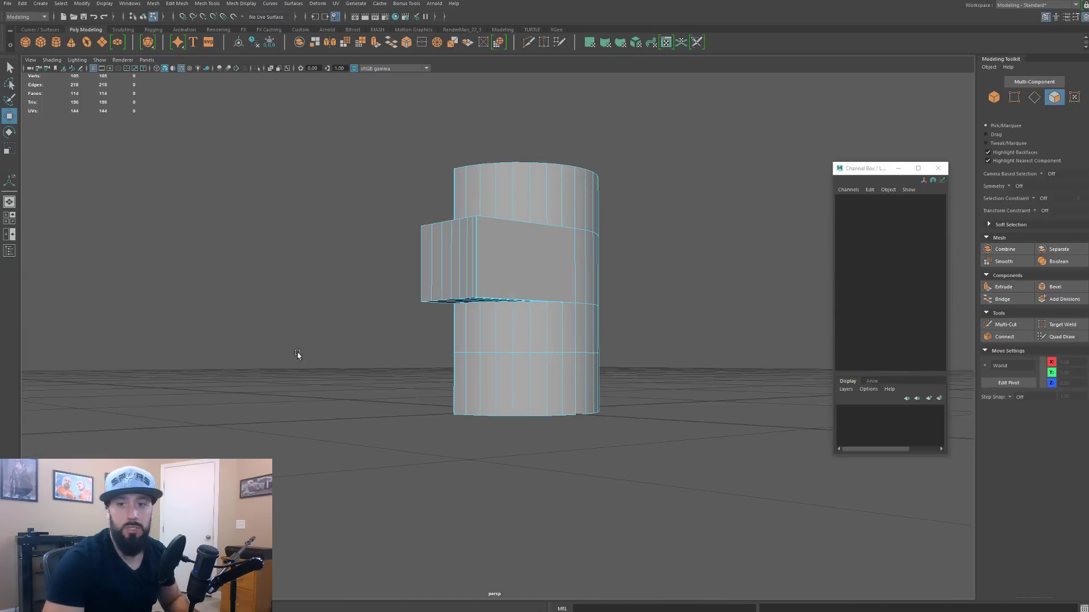
pyautogui.scroll(4, 546, 377)
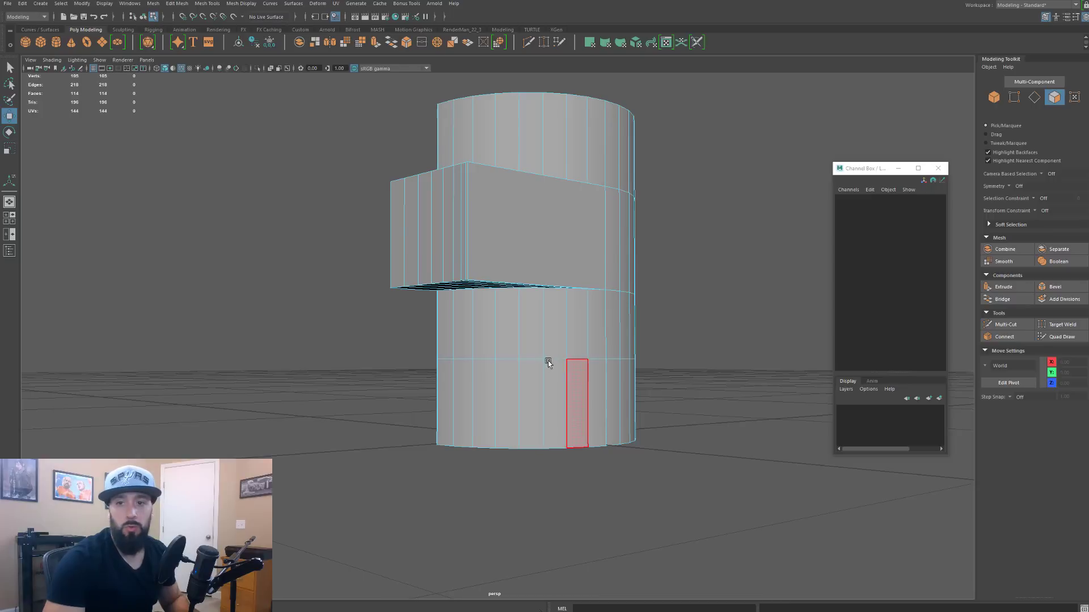
pyautogui.keyDown('alt'); pyautogui.moveTo(515, 377); pyautogui.dragTo(509, 427); pyautogui.keyUp('alt')
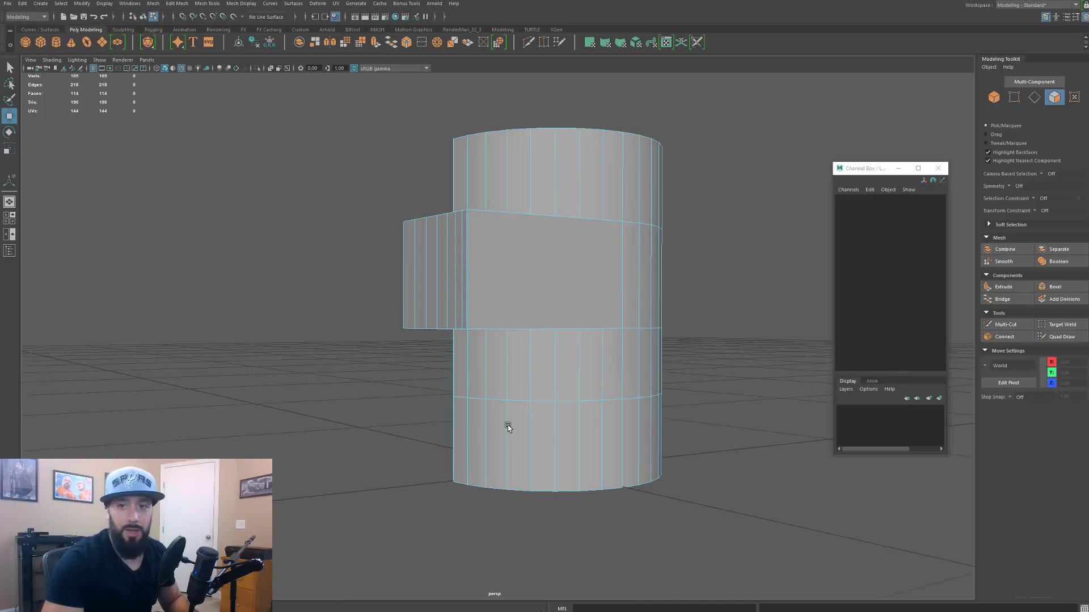
pyautogui.keyDown('alt'); pyautogui.moveTo(508, 424); pyautogui.dragTo(542, 410); pyautogui.keyUp('alt')
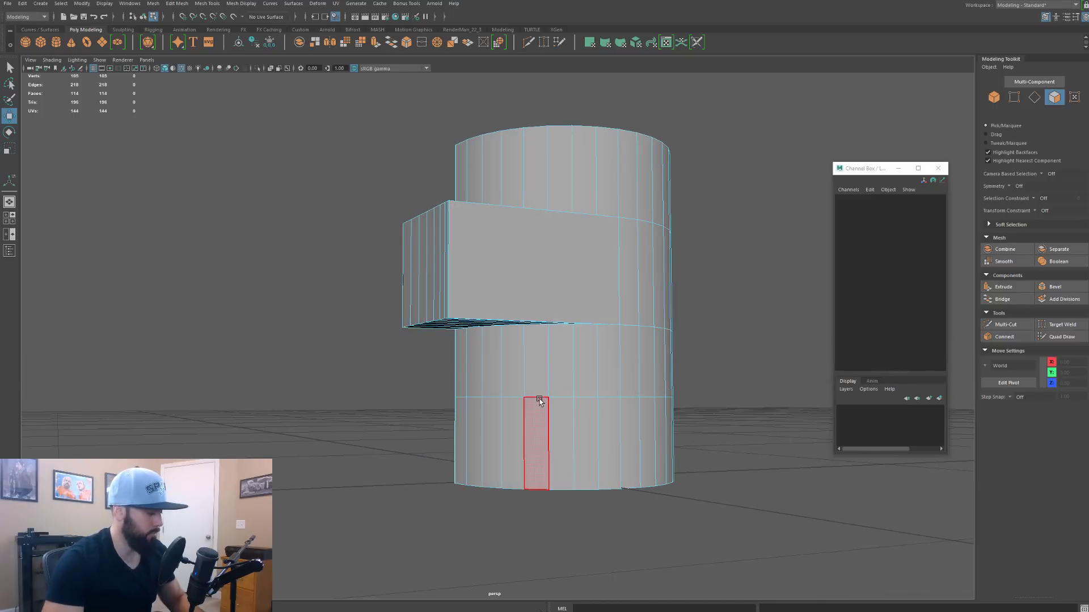
pyautogui.doubleClick(539, 396)
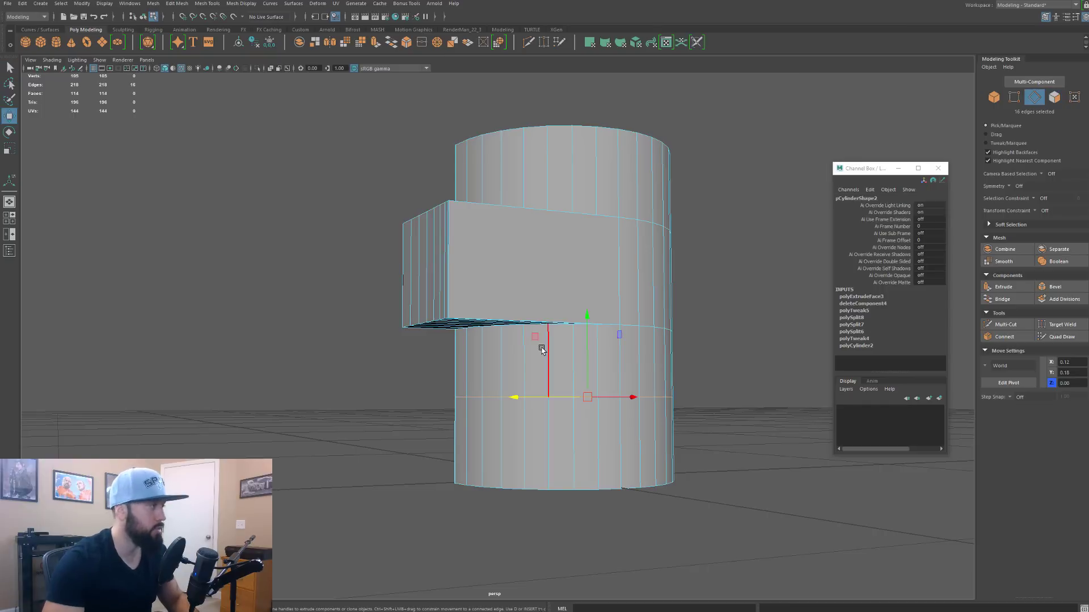
pyautogui.moveTo(588, 342); pyautogui.dragTo(589, 309)
pyautogui.keyDown('alt'); pyautogui.moveTo(591, 406); pyautogui.dragTo(555, 400); pyautogui.keyUp('alt')
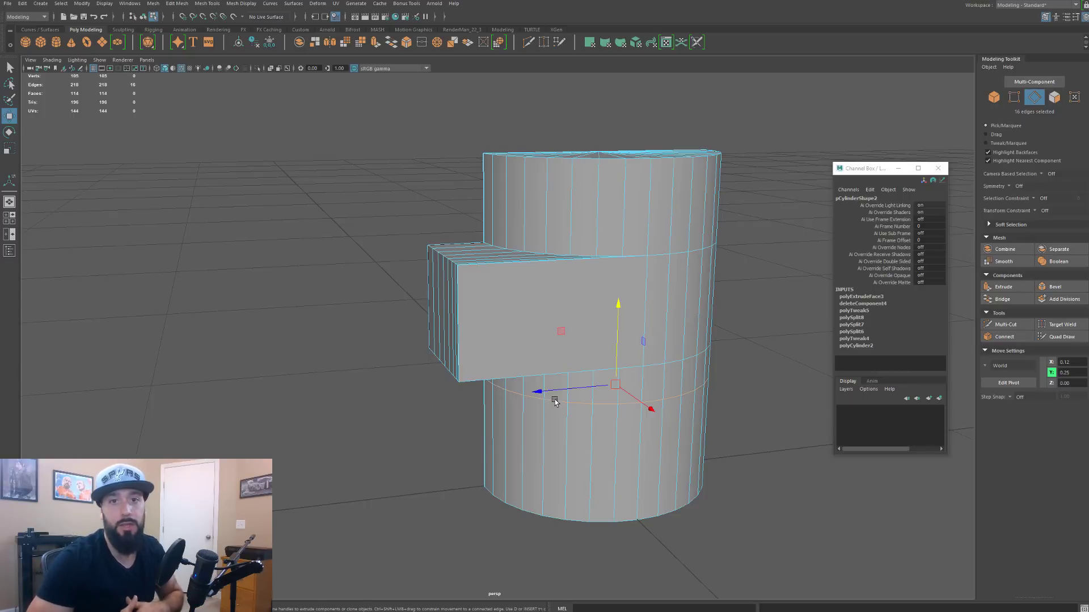
# Step: Multi-Cut two more horizontal edge loops into the lower cylinder, then return to face selection
pyautogui.moveTo(560, 406)
pyautogui.keyDown('alt'); pyautogui.mouseDown()
pyautogui.moveTo(554, 426)
pyautogui.moveTo(569, 407)
pyautogui.mouseUp(); pyautogui.keyUp('alt')
pyautogui.hotkey('ctrl', 'shift', 'x')
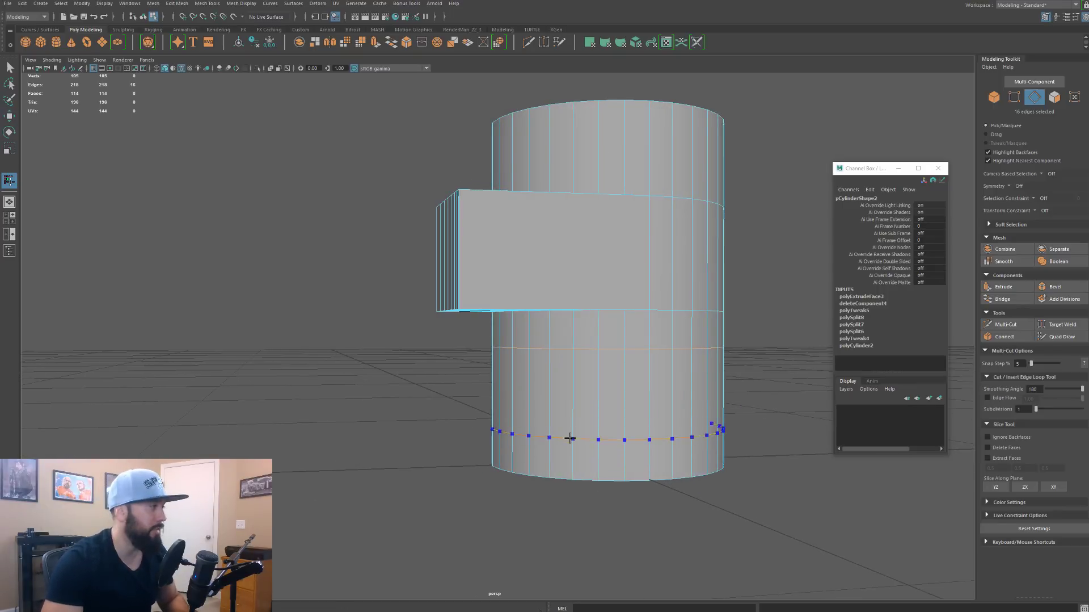
pyautogui.keyDown('ctrl'); pyautogui.click(570, 438); pyautogui.keyUp('ctrl')
pyautogui.keyDown('ctrl'); pyautogui.click(567, 395); pyautogui.keyUp('ctrl')
pyautogui.moveTo(565, 401)
pyautogui.keyDown('alt'); pyautogui.mouseDown()
pyautogui.moveTo(595, 420)
pyautogui.moveTo(579, 413)
pyautogui.mouseUp(); pyautogui.keyUp('alt')
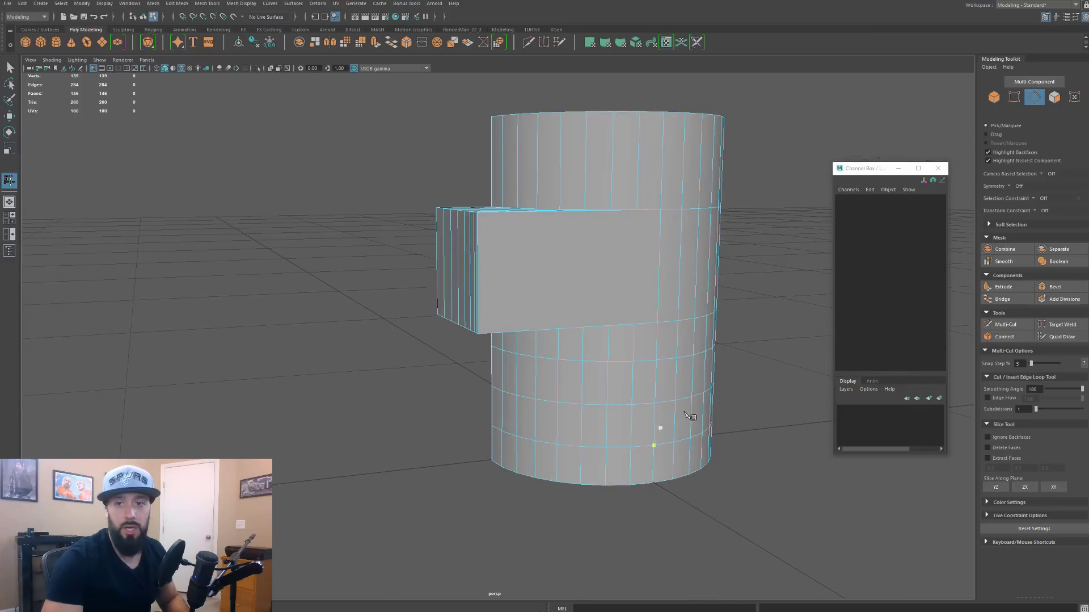
pyautogui.keyDown('alt'); pyautogui.moveTo(620, 418); pyautogui.dragTo(634, 420); pyautogui.keyUp('alt')
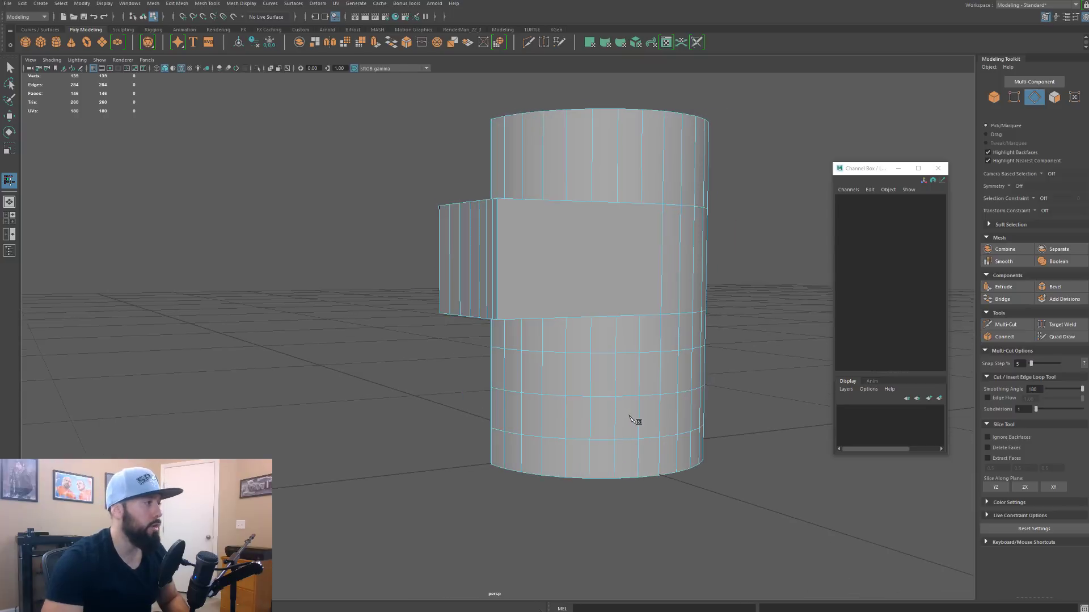
pyautogui.press('q')
pyautogui.press('F11')
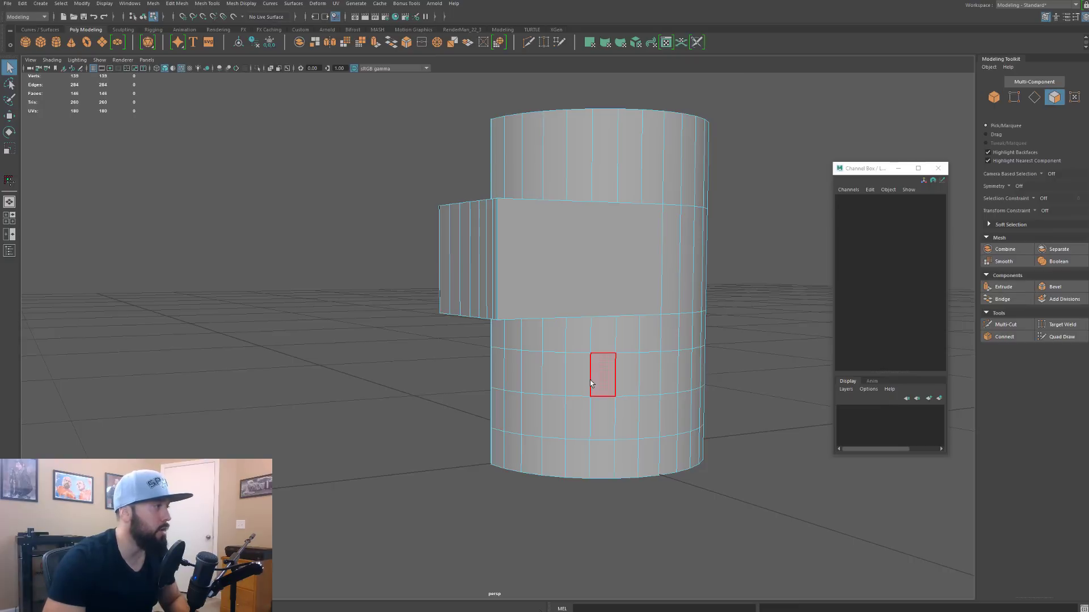
pyautogui.press('Tab')
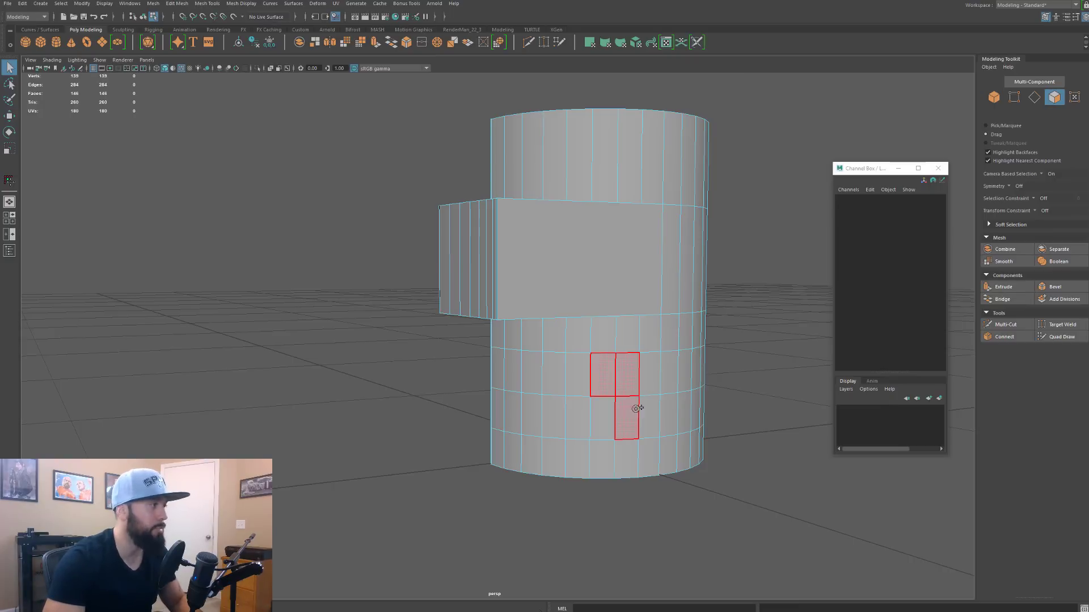
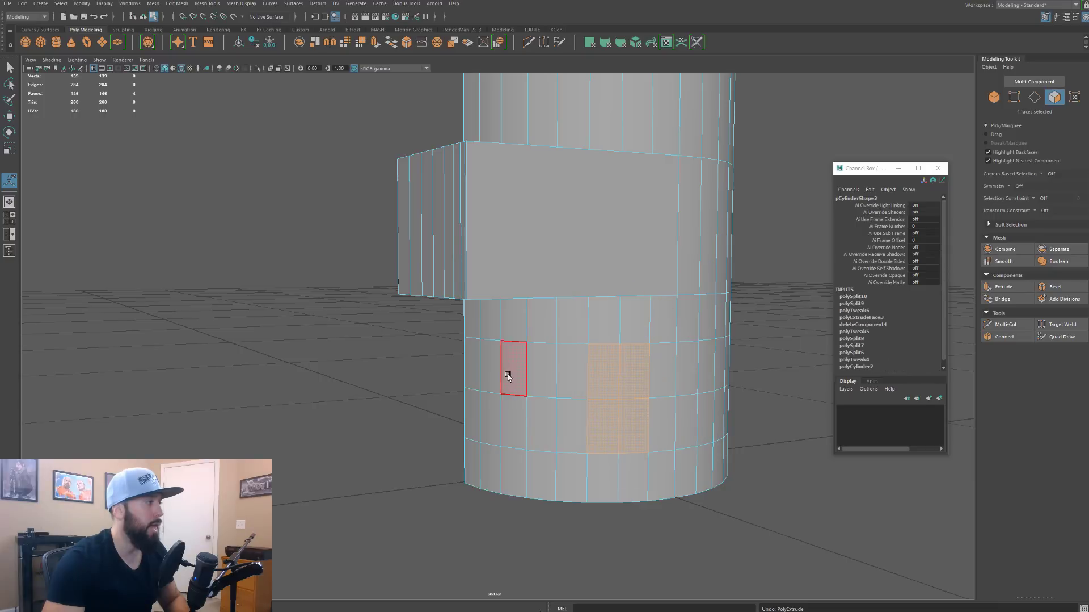
# Step: Select the 14-face block on the cylinder's lower band and extrude it with Ctrl+E
pyautogui.keyDown('shift'); pyautogui.click(475, 366); pyautogui.keyUp('shift')
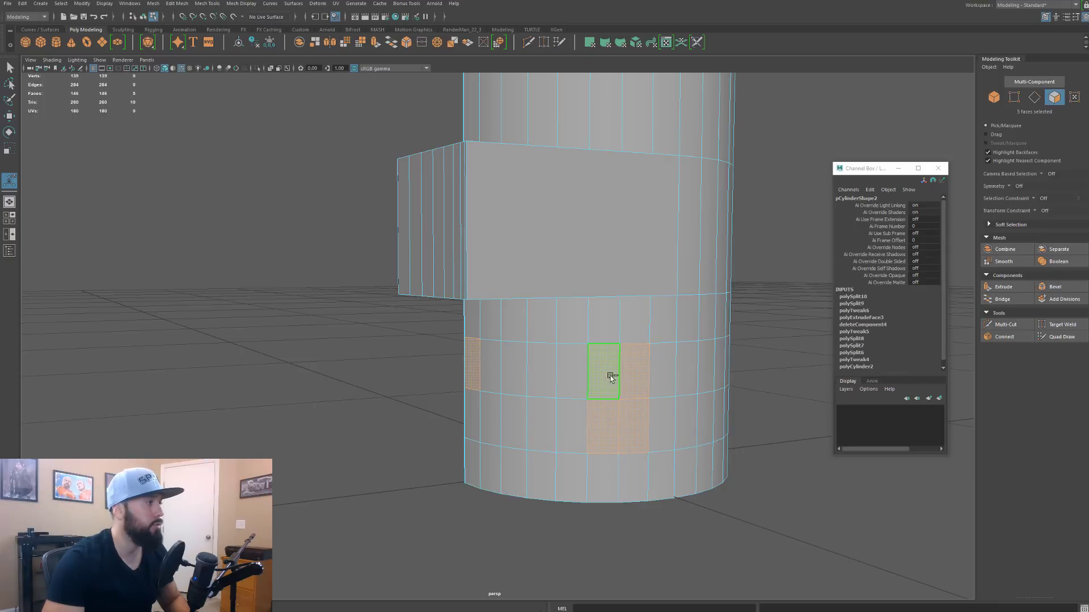
pyautogui.doubleClick(574, 375)
pyautogui.click(484, 366)
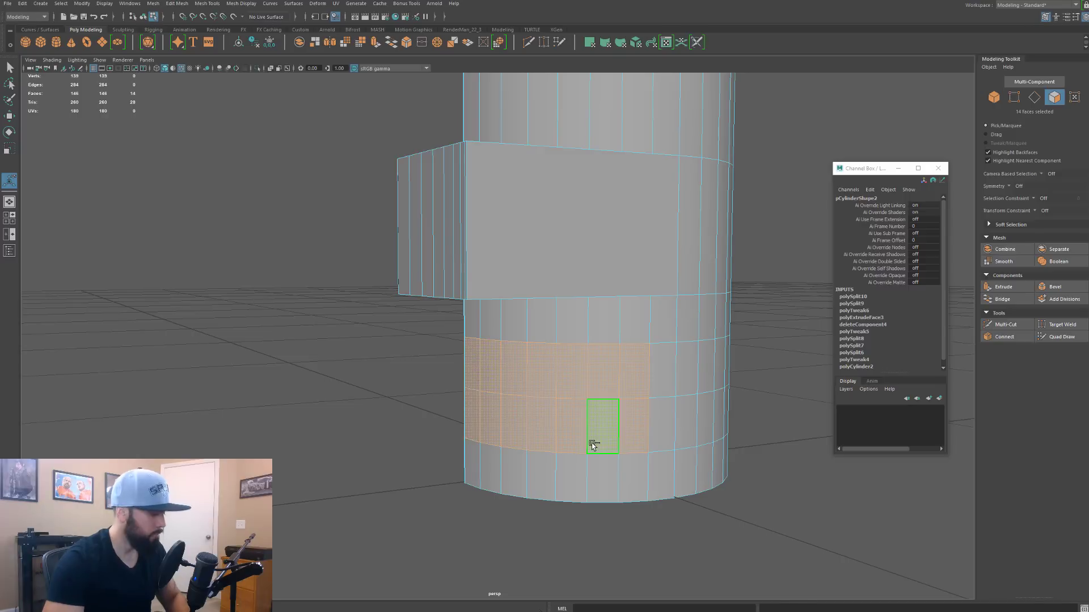
pyautogui.hotkey('ctrl', 'e')
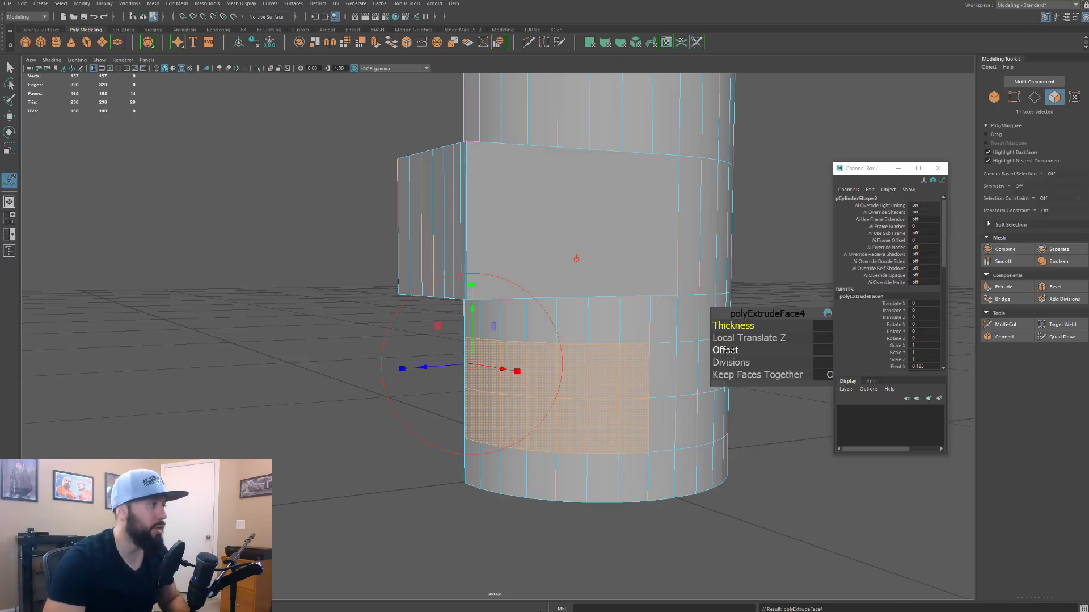
# Step: Inset the extrusion using the Offset attribute, then select the four faces inside the inset rectangle
pyautogui.moveTo(729, 349); pyautogui.dragTo(728, 350)
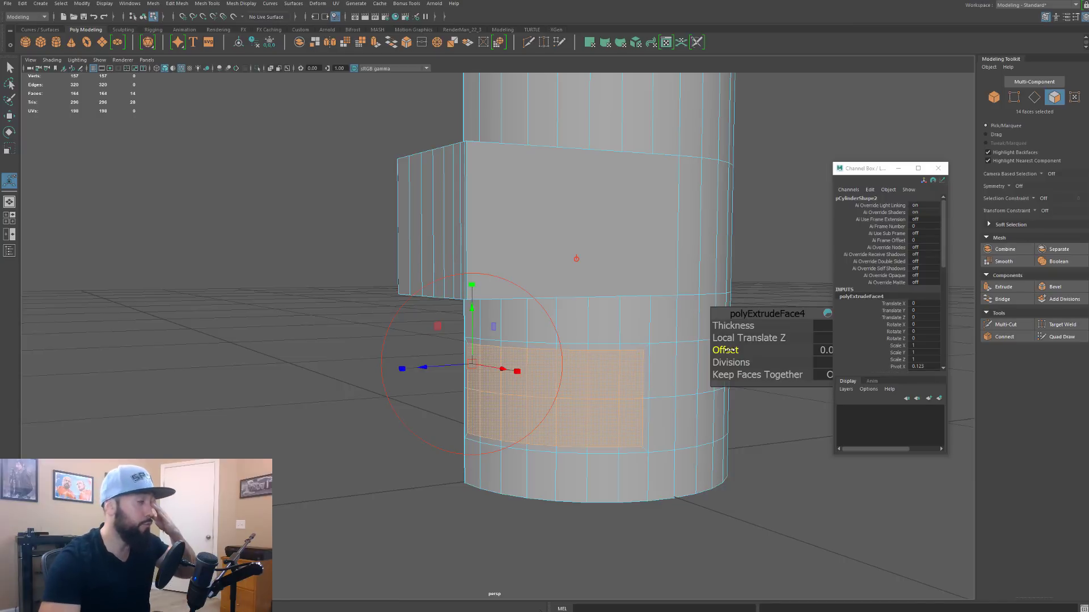
pyautogui.click(669, 532)
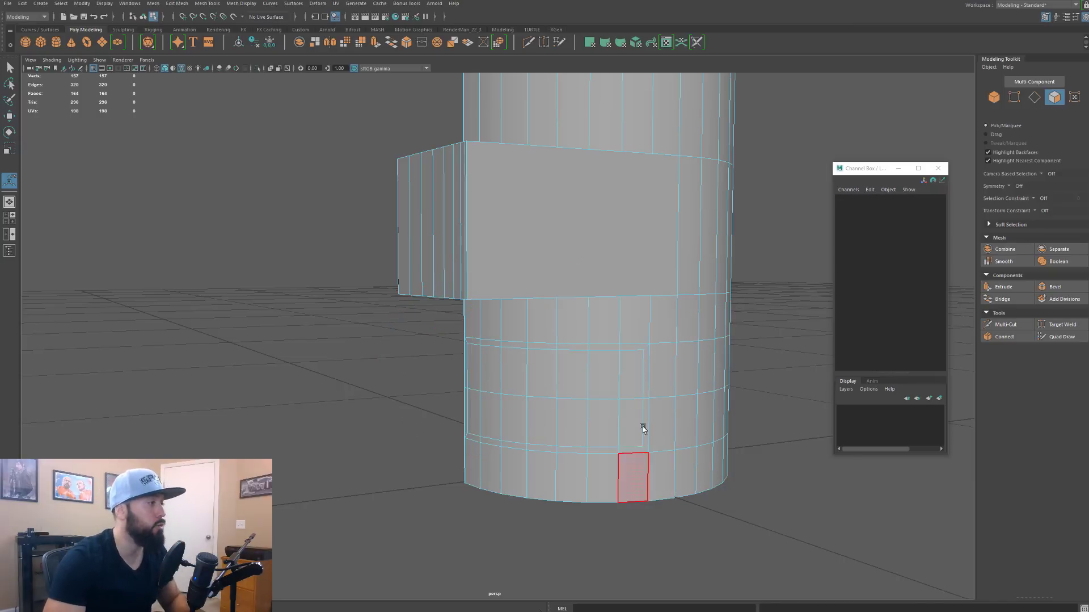
pyautogui.click(628, 378)
pyautogui.keyDown('shift'); pyautogui.click(605, 382); pyautogui.keyUp('shift')
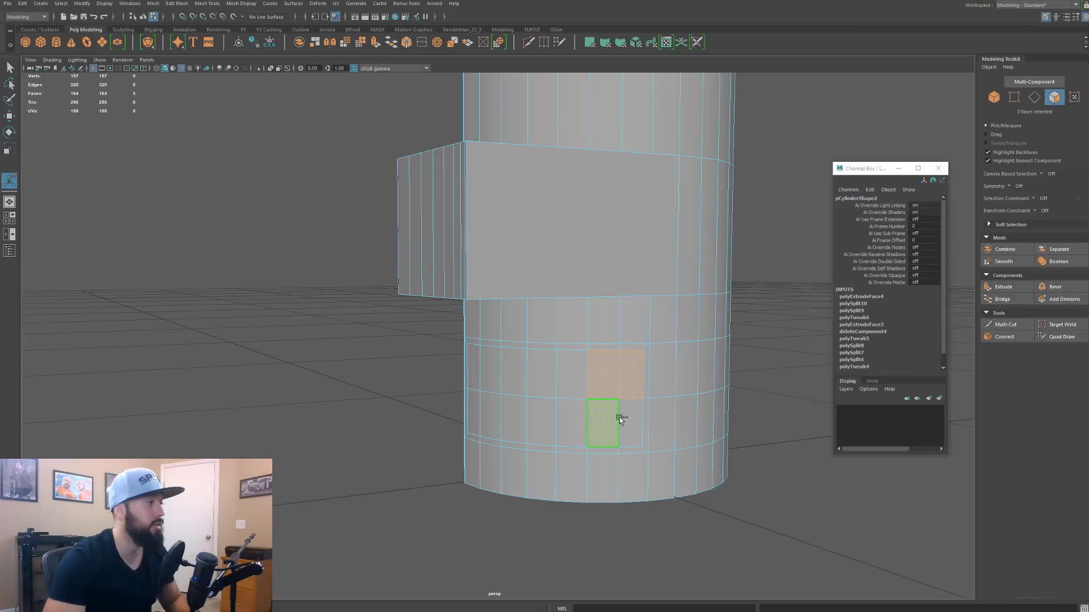
pyautogui.keyDown('alt'); pyautogui.moveTo(649, 377); pyautogui.dragTo(599, 354); pyautogui.keyUp('alt')
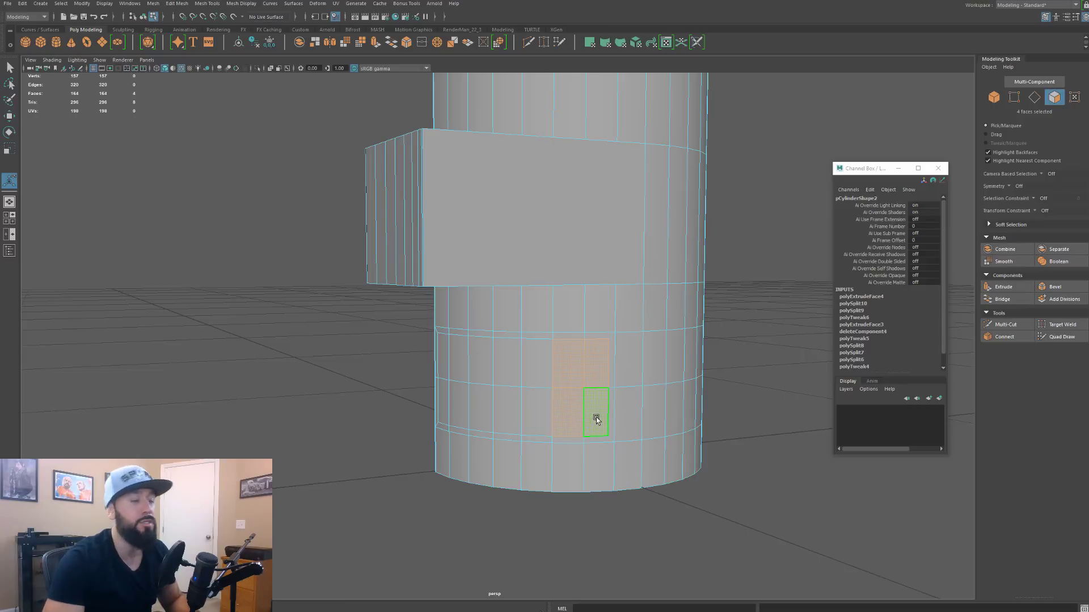
# Step: Circularize the four selected faces with a Radial Offset of -0.02
pyautogui.keyDown('shift'); pyautogui.rightClick(591, 368); pyautogui.keyUp('shift')
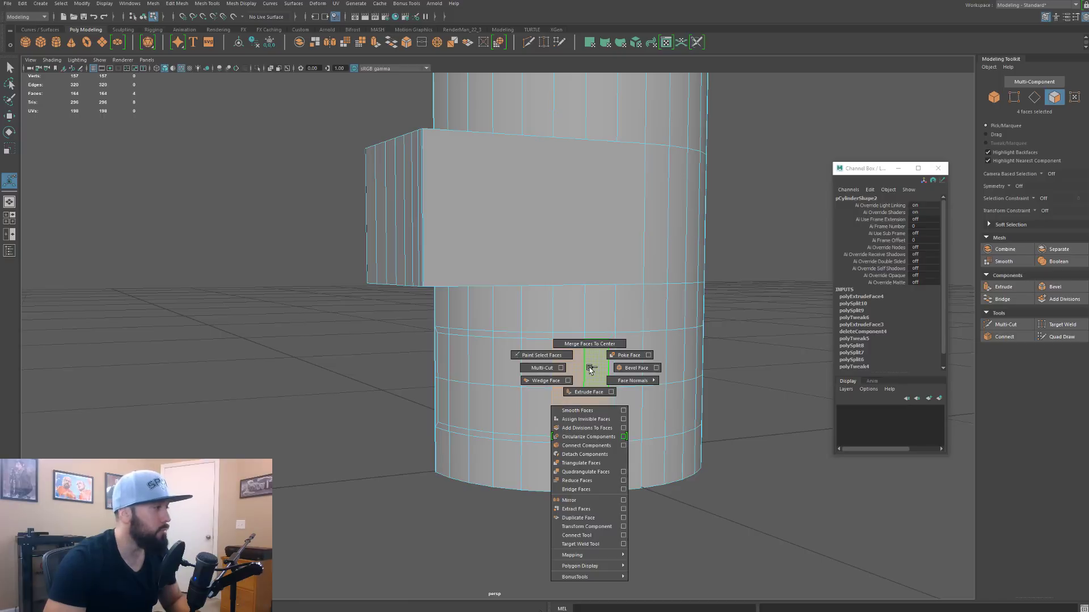
pyautogui.click(587, 437)
pyautogui.scroll(2, 630, 409)
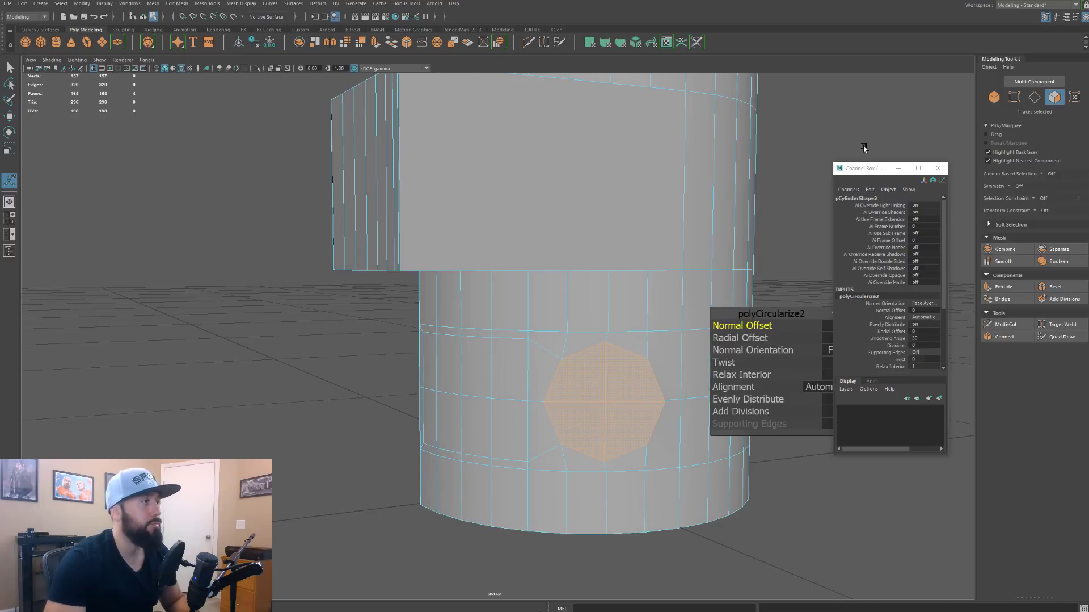
pyautogui.moveTo(867, 165); pyautogui.dragTo(927, 148)
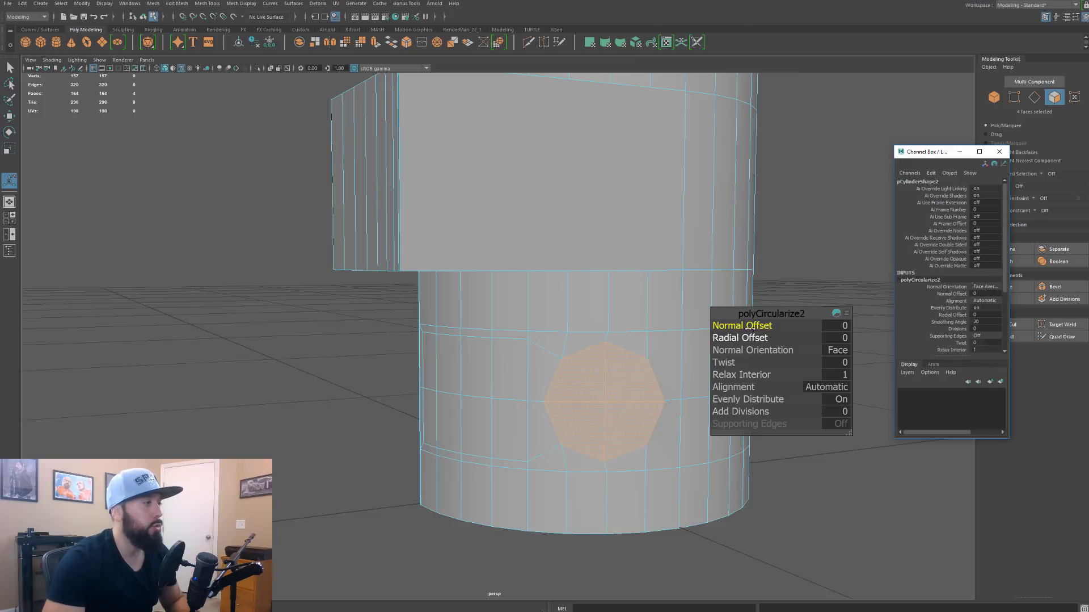
pyautogui.moveTo(738, 338); pyautogui.dragTo(733, 337)
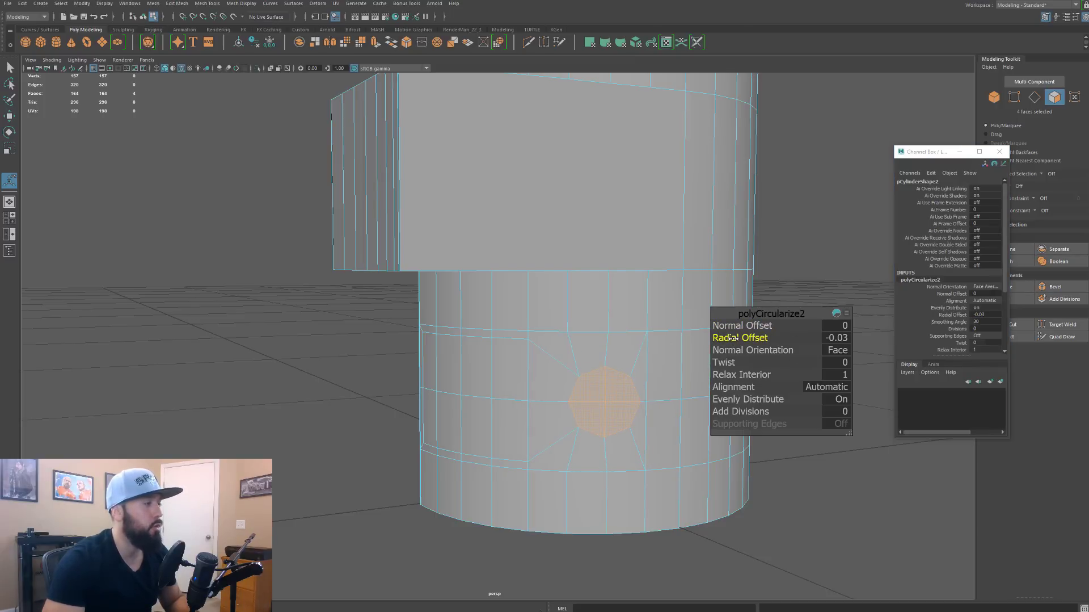
pyautogui.moveTo(734, 338); pyautogui.dragTo(733, 338)
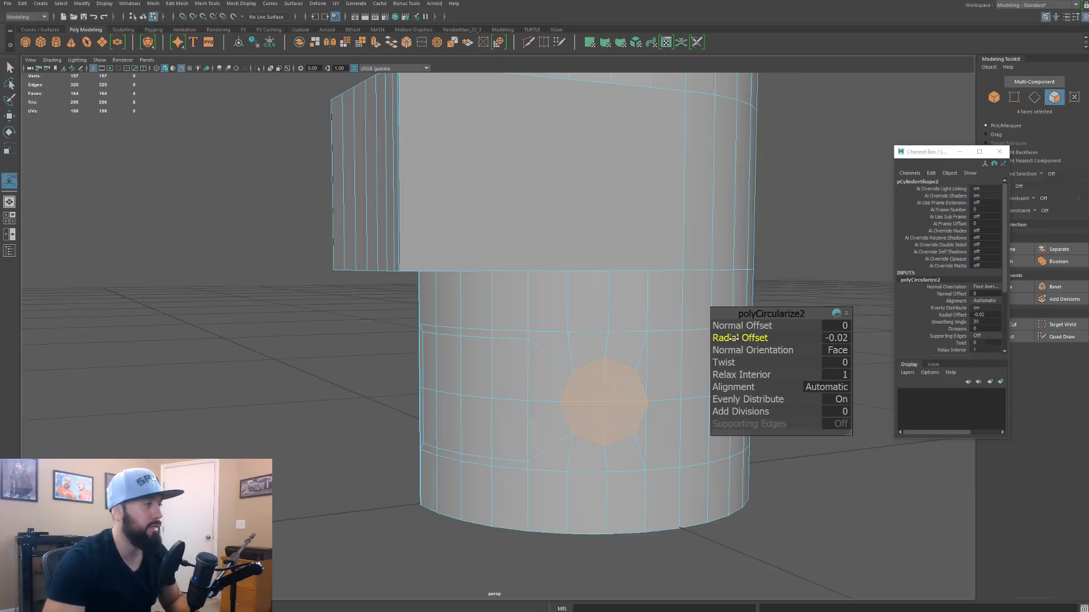
# Step: Set the circle's alignment to Surface (average) and switch to the four-view layout
pyautogui.scroll(4, 621, 392)
pyautogui.moveTo(621, 392)
pyautogui.keyDown('alt'); pyautogui.mouseDown()
pyautogui.moveTo(522, 406)
pyautogui.moveTo(614, 398)
pyautogui.mouseUp(); pyautogui.keyUp('alt')
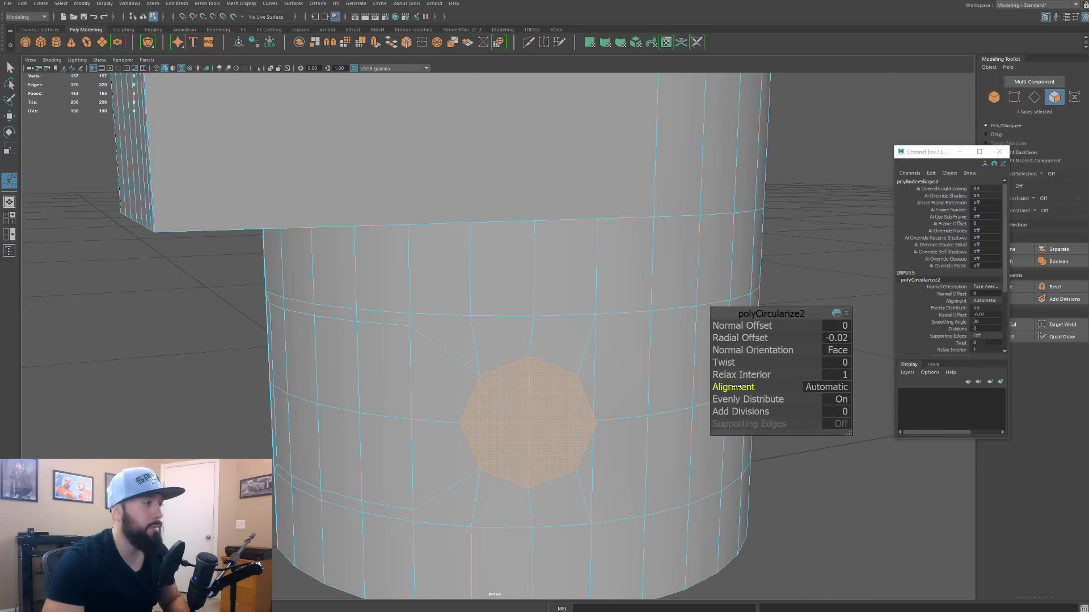
pyautogui.moveTo(809, 386); pyautogui.dragTo(803, 386)
pyautogui.scroll(5, 486, 393)
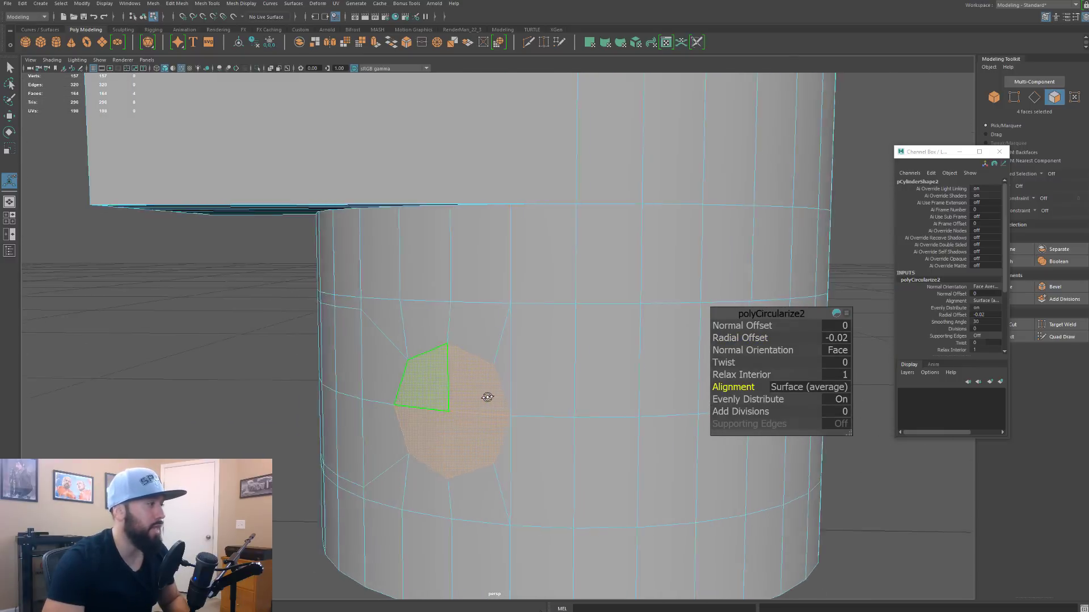
pyautogui.press('f')
pyautogui.keyDown('alt'); pyautogui.moveTo(584, 338); pyautogui.dragTo(505, 342, button='right'); pyautogui.keyUp('alt')
pyautogui.keyDown('alt'); pyautogui.moveTo(505, 343); pyautogui.dragTo(521, 372); pyautogui.keyUp('alt')
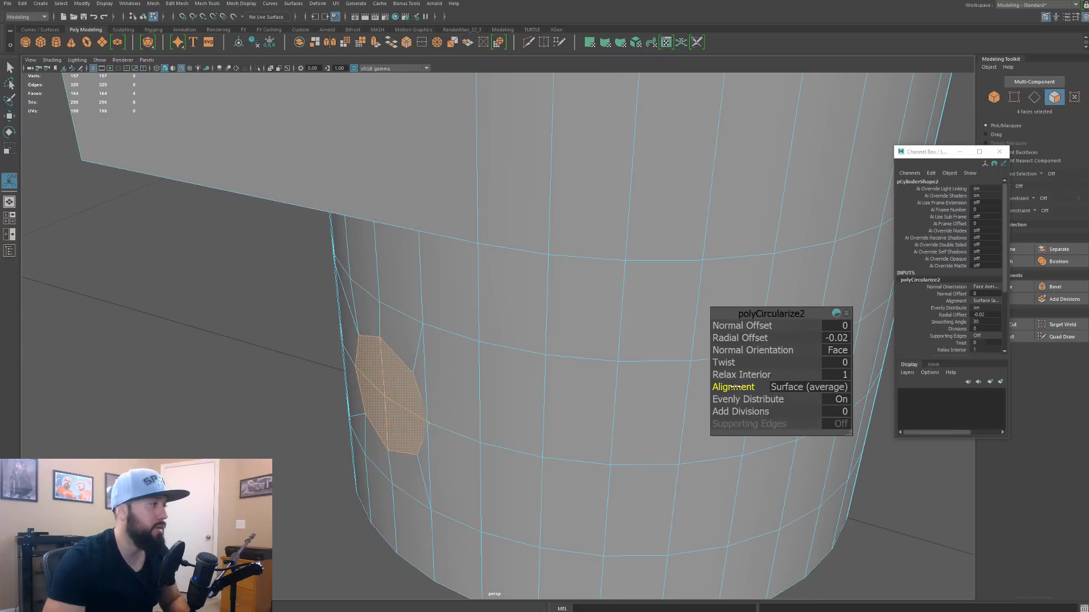
pyautogui.moveTo(736, 386); pyautogui.dragTo(625, 389)
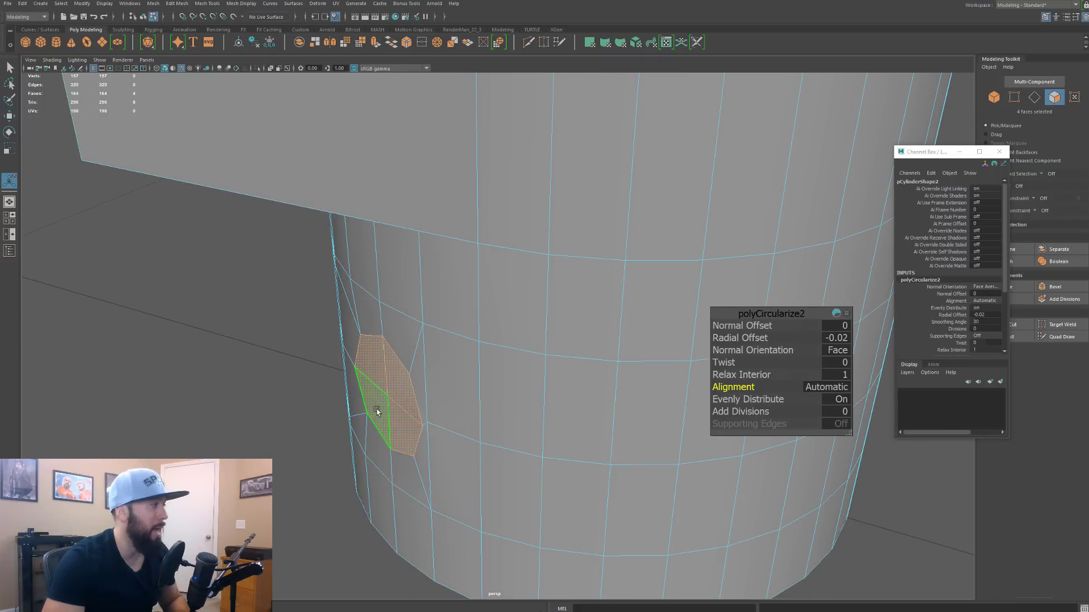
pyautogui.keyDown('alt'); pyautogui.moveTo(377, 412); pyautogui.dragTo(359, 396); pyautogui.keyUp('alt')
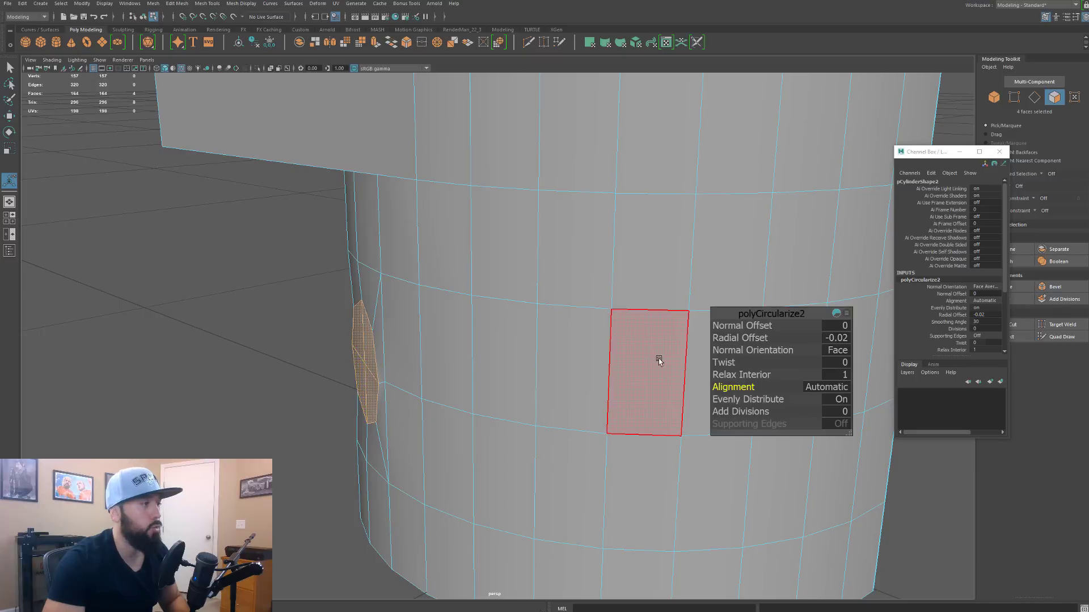
pyautogui.moveTo(722, 386); pyautogui.dragTo(806, 386)
pyautogui.keyDown('alt'); pyautogui.moveTo(363, 380); pyautogui.dragTo(425, 381); pyautogui.keyUp('alt')
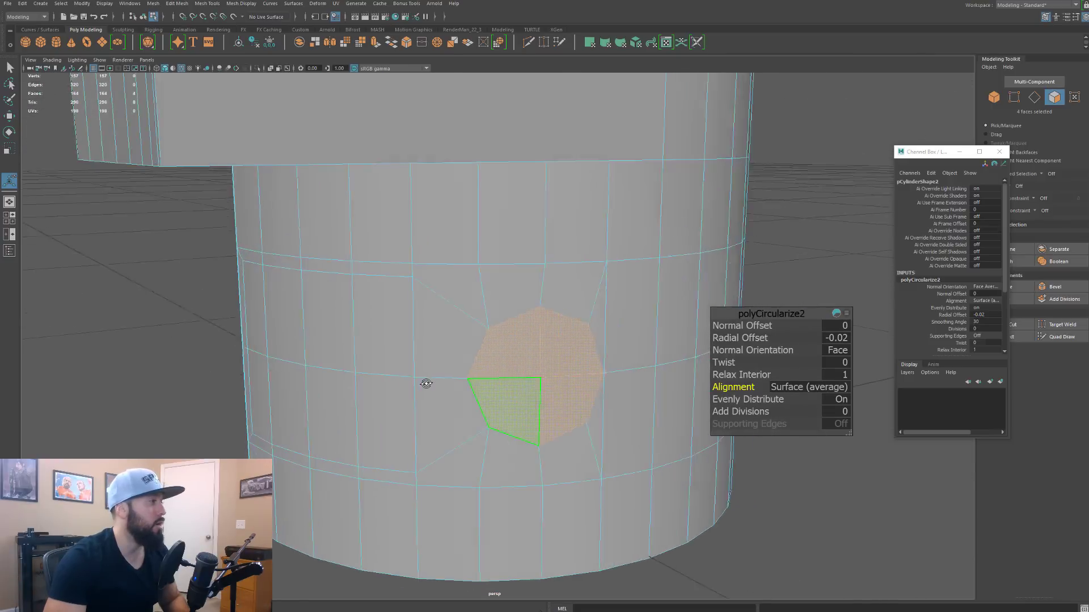
pyautogui.keyDown('alt'); pyautogui.moveTo(425, 382); pyautogui.dragTo(501, 403, button='middle'); pyautogui.keyUp('alt')
pyautogui.moveTo(502, 403)
pyautogui.keyDown('alt'); pyautogui.mouseDown()
pyautogui.moveTo(477, 392)
pyautogui.moveTo(485, 398)
pyautogui.mouseUp(); pyautogui.keyUp('alt')
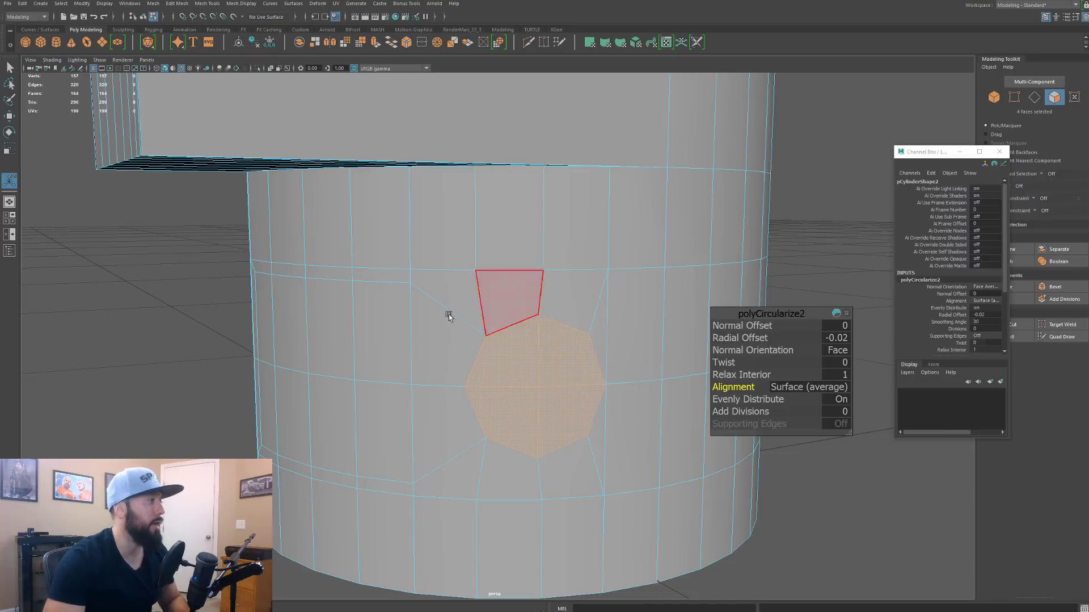
pyautogui.press('space')
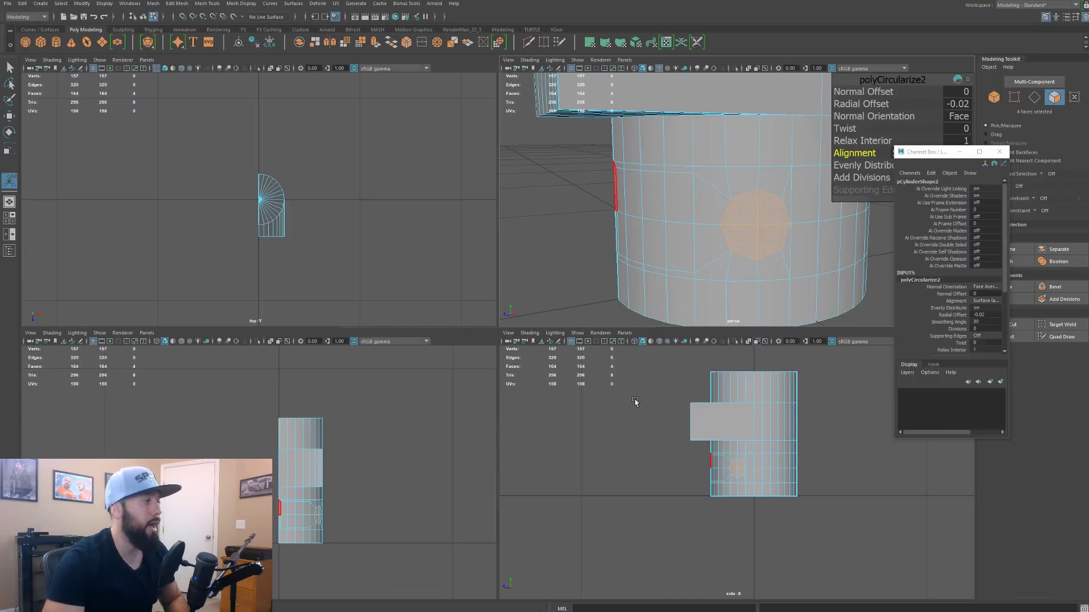
# Step: In the maximized side view, marquee-select the cylinder's bottom face rows and delete them
pyautogui.press('space')
pyautogui.scroll(3, 729, 441)
pyautogui.keyDown('alt'); pyautogui.moveTo(431, 375); pyautogui.dragTo(591, 373, button='middle'); pyautogui.keyUp('alt')
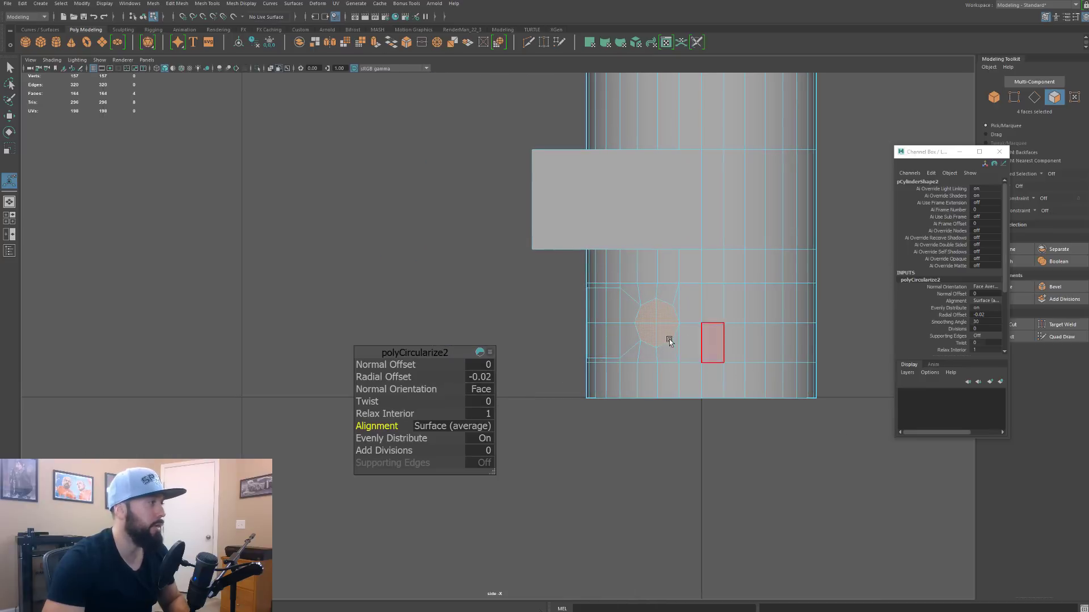
pyautogui.press('q')
pyautogui.keyDown('alt'); pyautogui.moveTo(746, 366); pyautogui.dragTo(643, 366, button='middle'); pyautogui.keyUp('alt')
pyautogui.moveTo(764, 417); pyautogui.dragTo(434, 336)
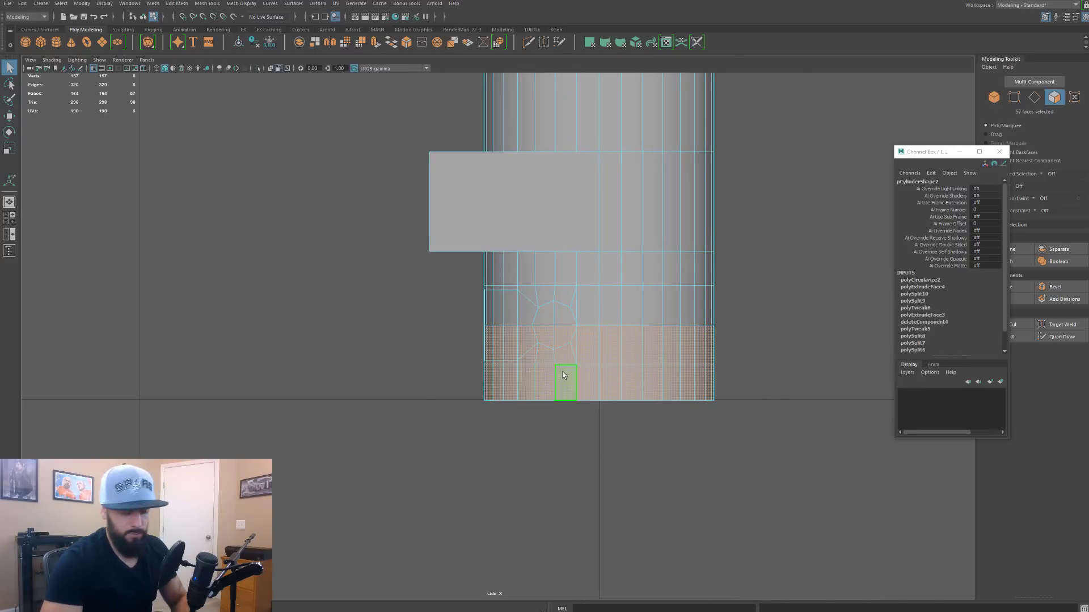
pyautogui.press('Delete')
pyautogui.scroll(3, 669, 348)
pyautogui.keyDown('alt'); pyautogui.moveTo(624, 346); pyautogui.dragTo(511, 337, button='middle'); pyautogui.keyUp('alt')
pyautogui.scroll(2, 593, 341)
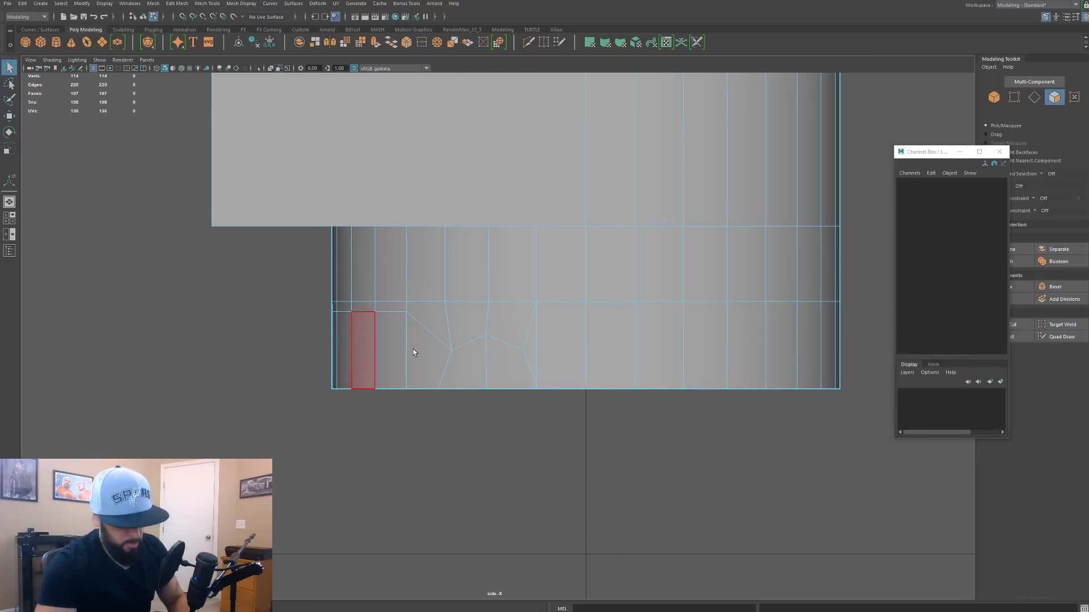
pyautogui.hotkey('ctrl', 'shift', 'x')
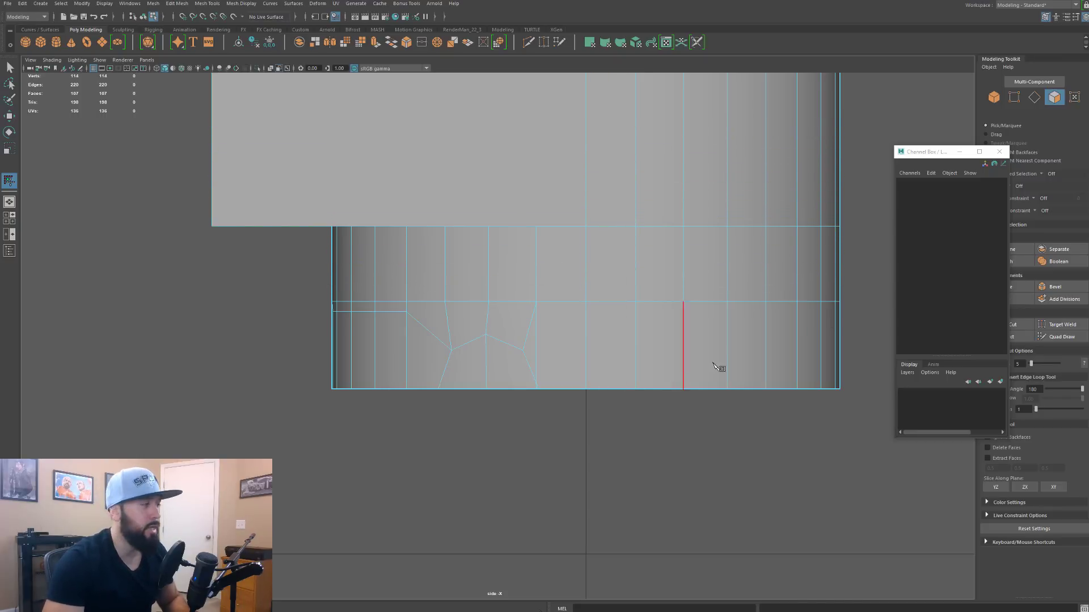
# Step: Multi-Cut a horizontal slice across the lower cylinder through the octagon patch, reaching 128 faces
pyautogui.keyDown('alt'); pyautogui.moveTo(657, 396); pyautogui.dragTo(570, 400, button='middle'); pyautogui.keyUp('alt')
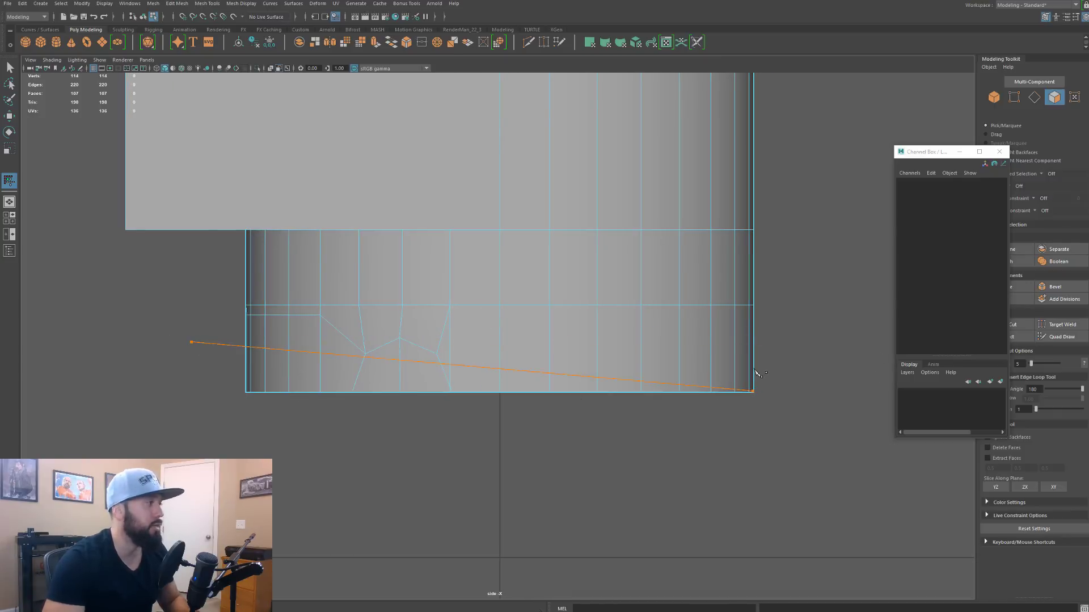
pyautogui.hotkey('ctrl', 'z')
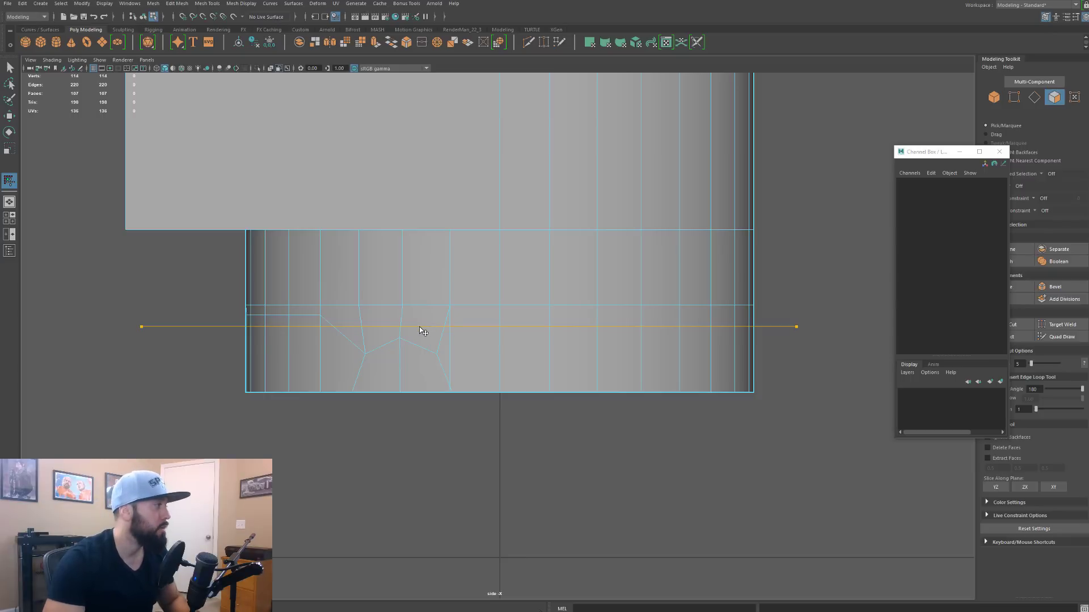
pyautogui.press('BackSpace')
pyautogui.click(158, 328)
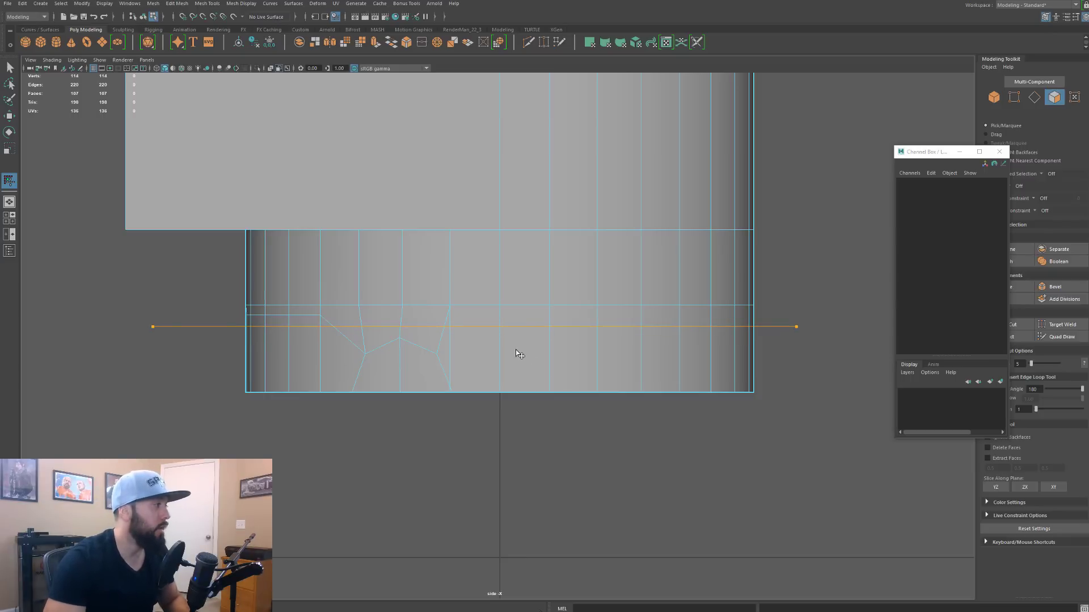
pyautogui.keyDown('alt'); pyautogui.moveTo(519, 353); pyautogui.dragTo(538, 343, button='middle'); pyautogui.keyUp('alt')
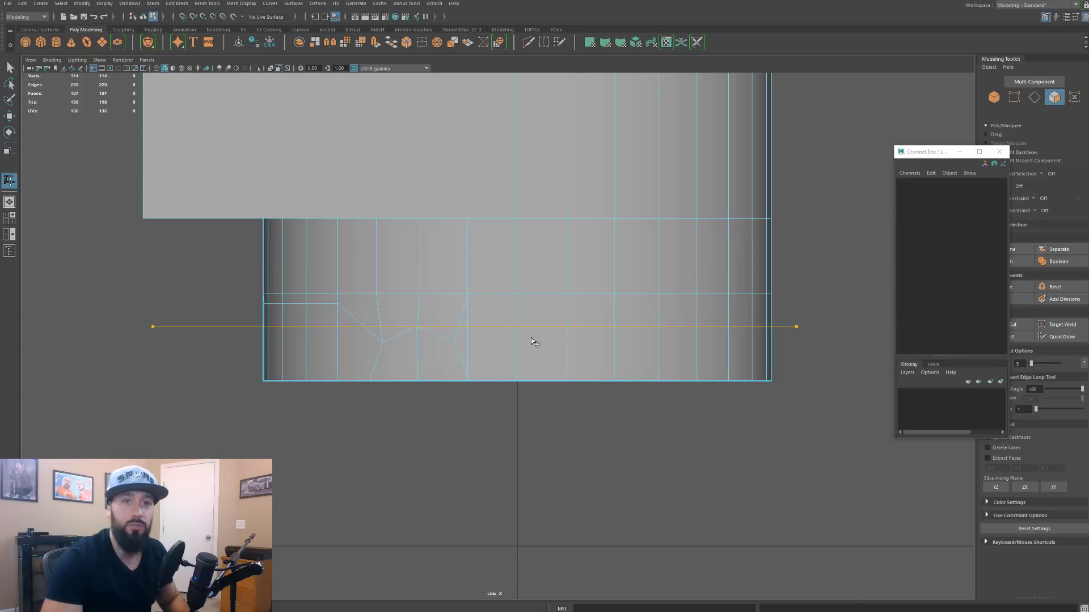
pyautogui.press('Return')
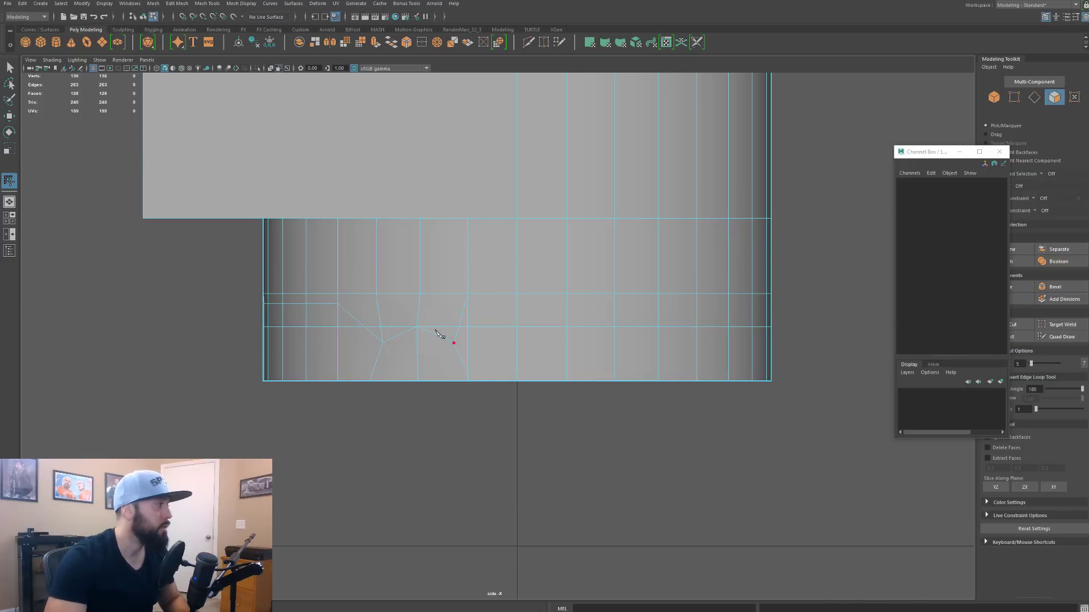
# Step: Delete the stray vertical edge below the notch and the horizontal loop through it
pyautogui.click(418, 380)
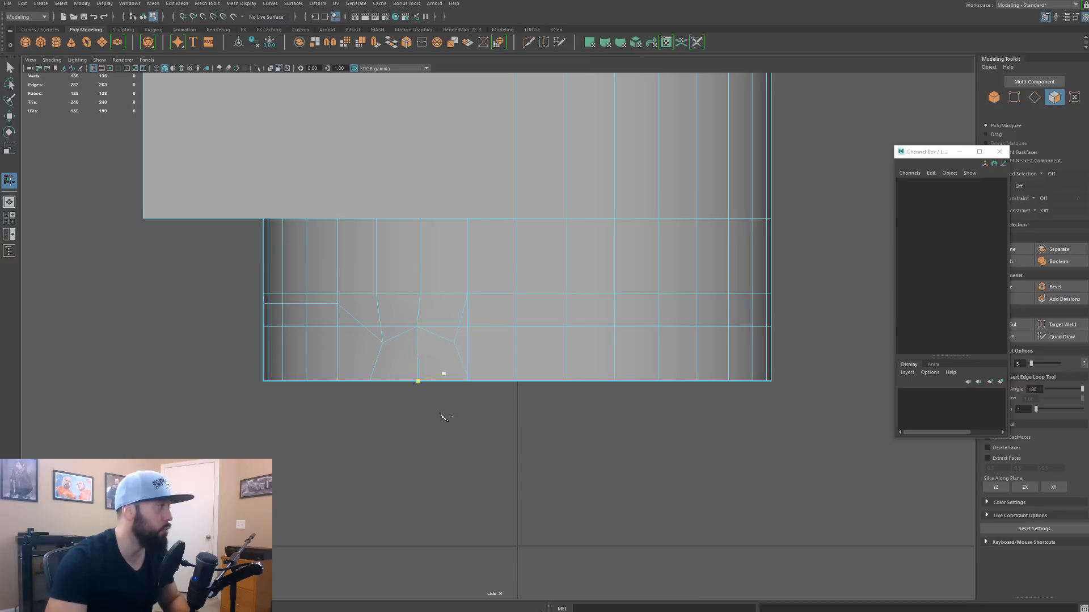
pyautogui.press('q')
pyautogui.click(464, 329)
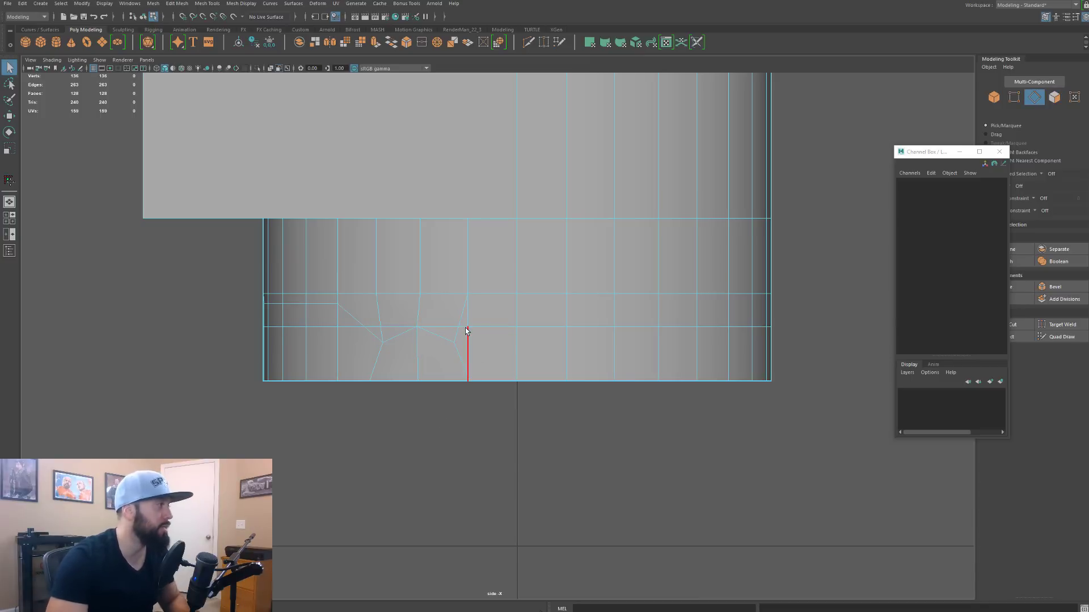
pyautogui.press('Delete')
pyautogui.press('y')
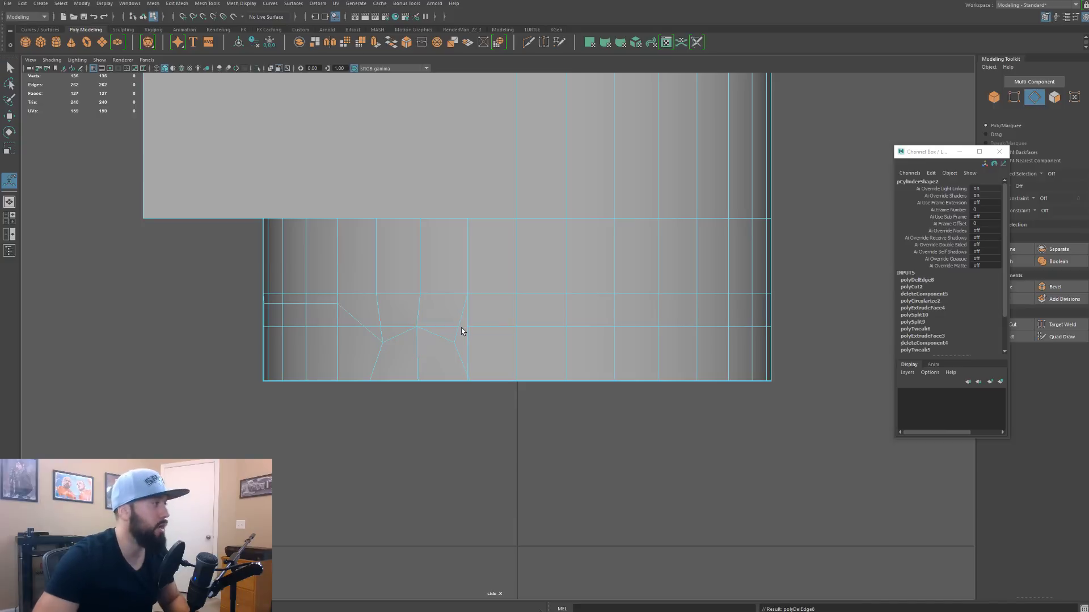
pyautogui.press('Delete')
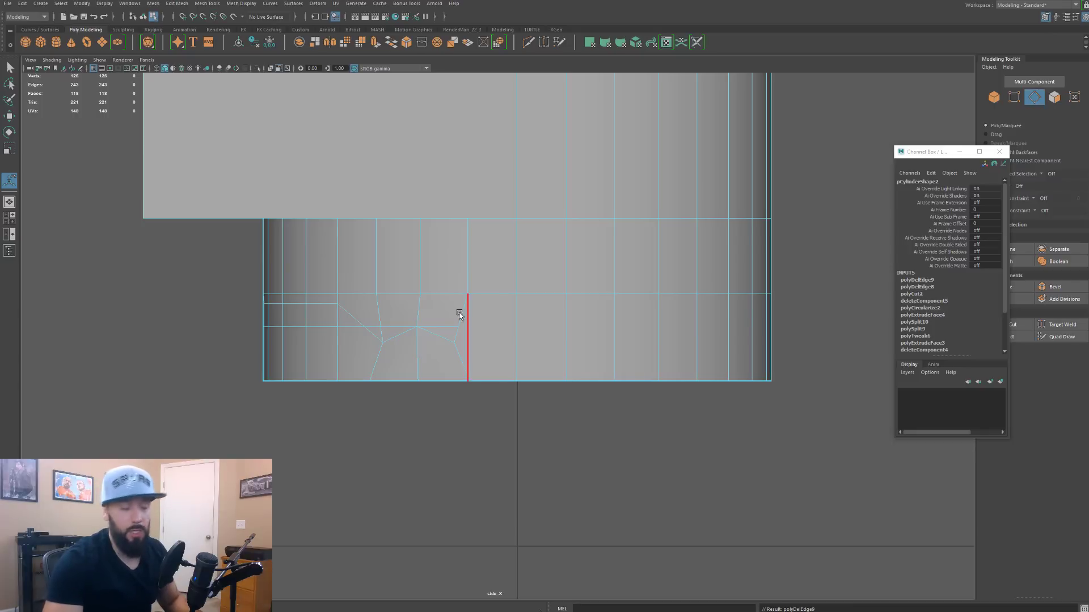
# Step: Delete the edge loop across the lower band and the leftover diagonal edge beside the notch
pyautogui.doubleClick(317, 307)
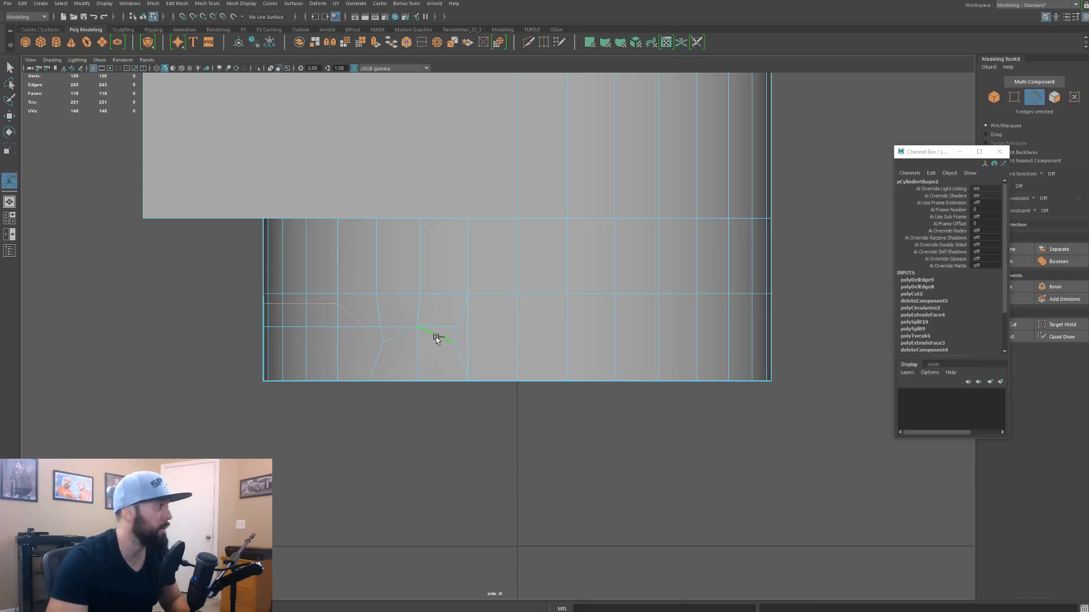
pyautogui.hotkey('ctrl', 'Delete')
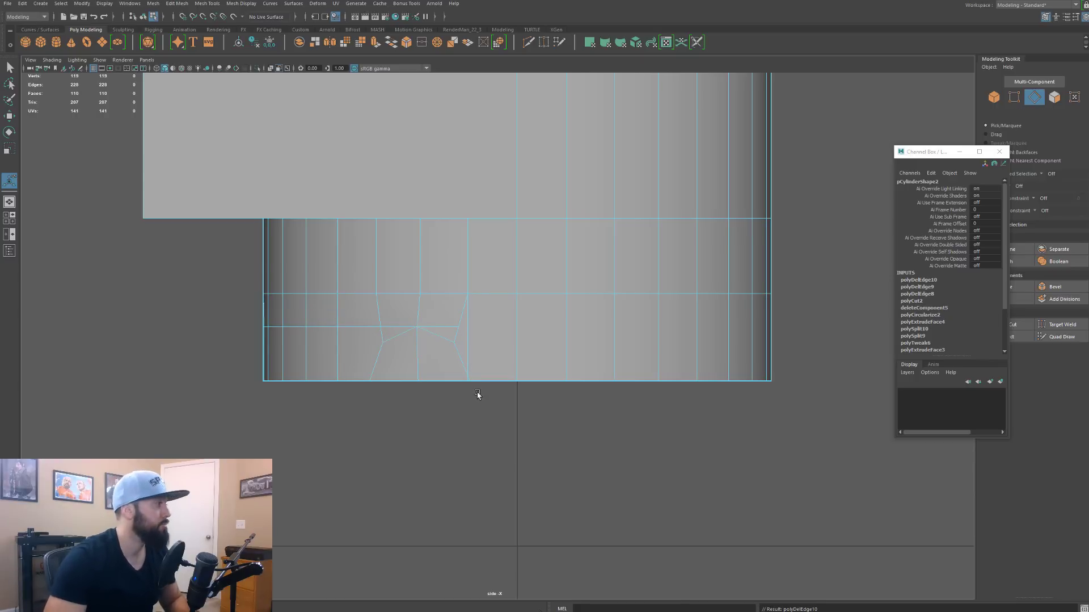
pyautogui.click(389, 345)
pyautogui.click(390, 347)
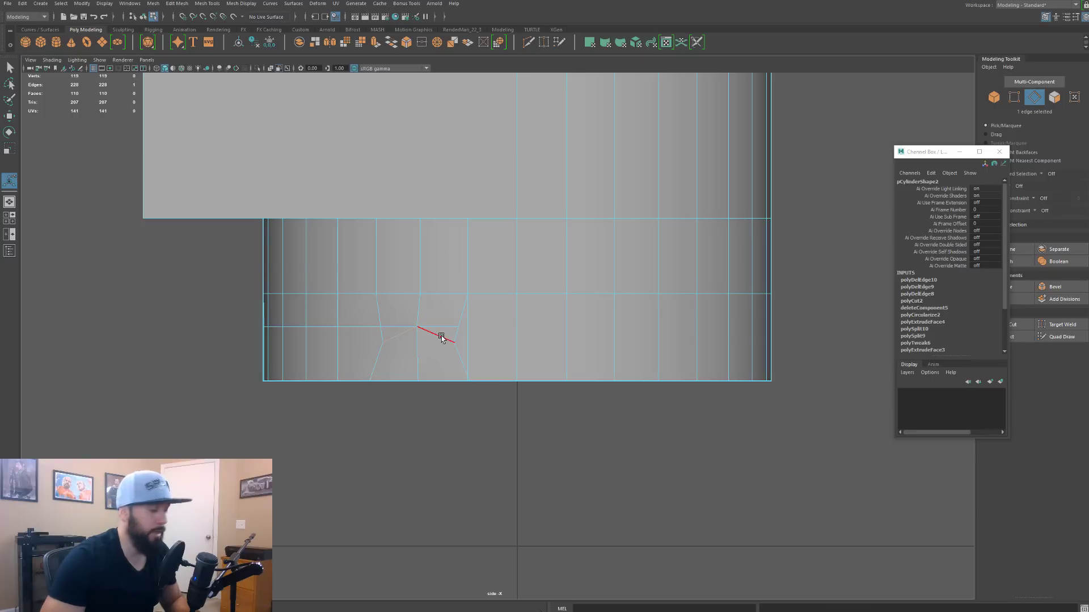
pyautogui.keyDown('ctrl'); pyautogui.keyDown('shift'); pyautogui.click(442, 338); pyautogui.keyUp('shift'); pyautogui.keyUp('ctrl')
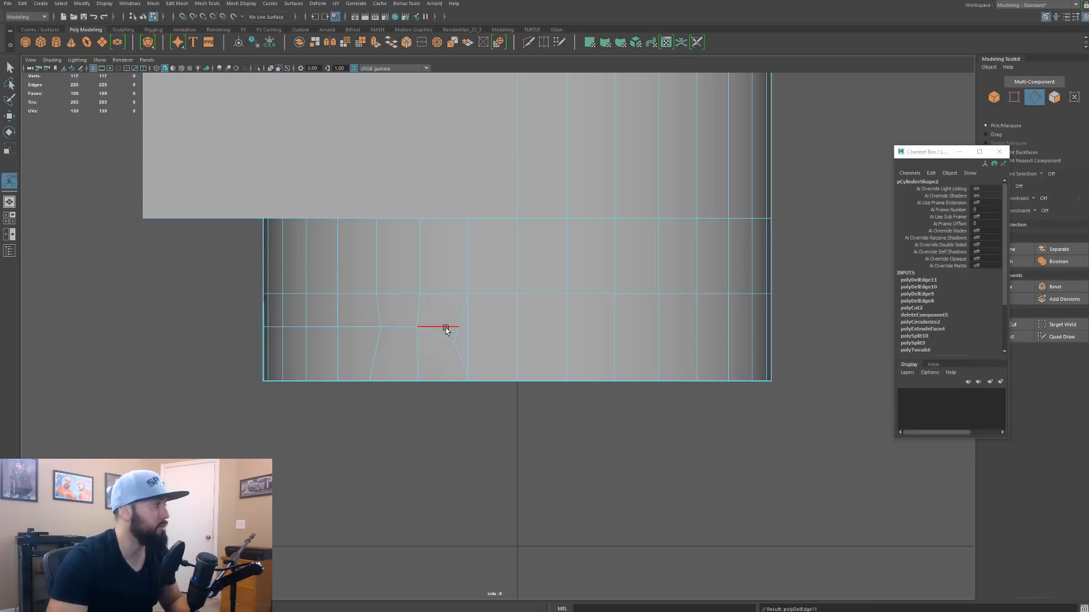
pyautogui.scroll(5, 489, 381)
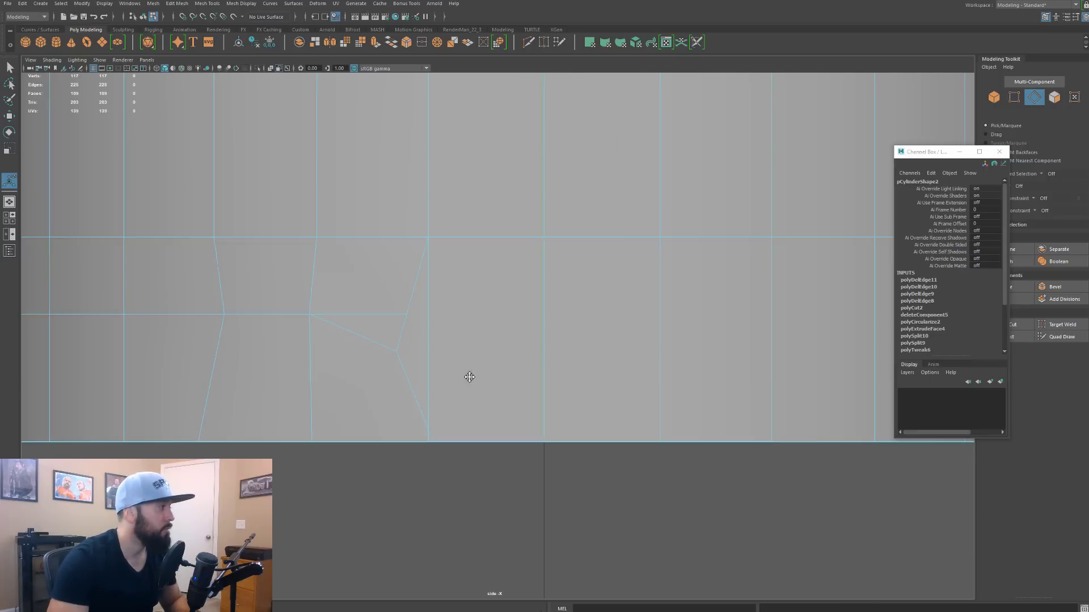
# Step: In the perspective view, select the bottom-rim vertex below the notch with the Move tool
pyautogui.scroll(1, 468, 402)
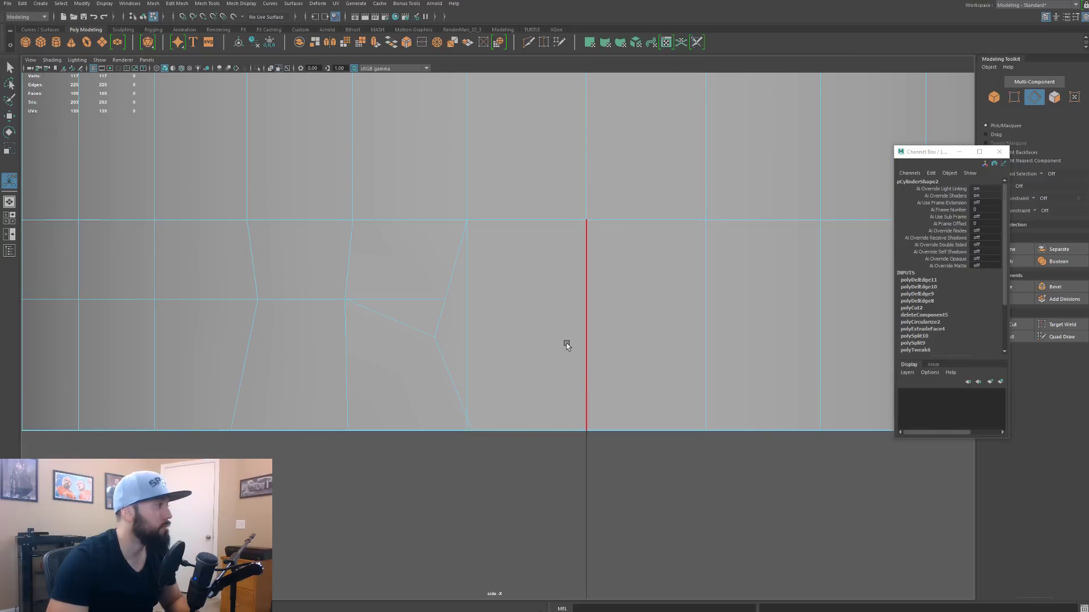
pyautogui.press('space')
pyautogui.press('space')
pyautogui.scroll(4, 720, 264)
pyautogui.keyDown('alt'); pyautogui.moveTo(721, 263); pyautogui.dragTo(670, 283); pyautogui.keyUp('alt')
pyautogui.keyDown('alt'); pyautogui.moveTo(653, 330); pyautogui.dragTo(671, 261, button='middle'); pyautogui.keyUp('alt')
pyautogui.keyDown('alt'); pyautogui.moveTo(671, 278); pyautogui.dragTo(673, 302, button='right'); pyautogui.keyUp('alt')
pyautogui.keyDown('alt'); pyautogui.moveTo(673, 301); pyautogui.dragTo(634, 311); pyautogui.keyUp('alt')
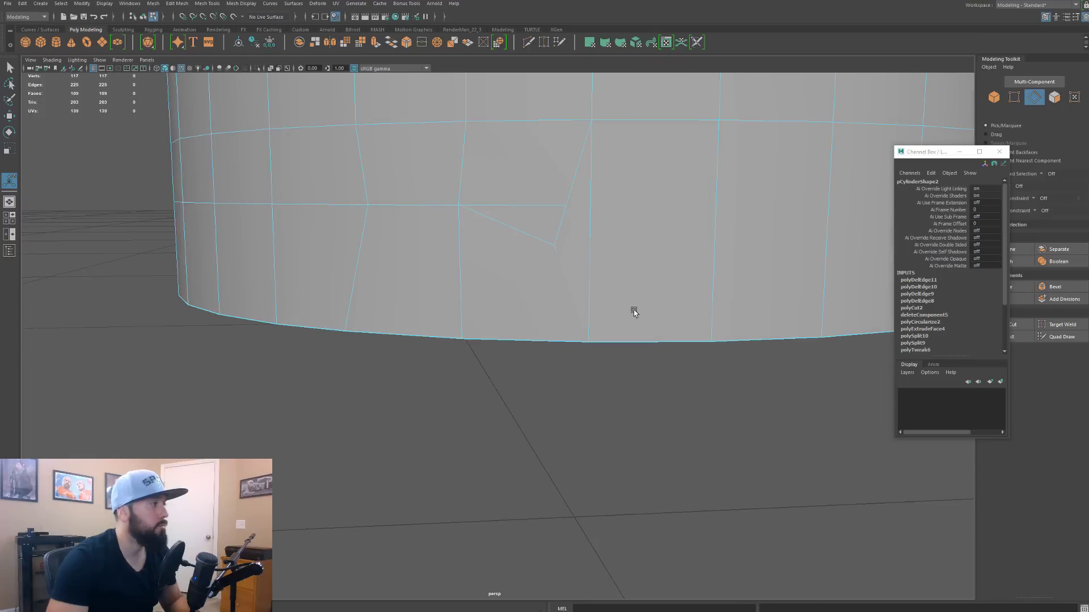
pyautogui.moveTo(595, 275); pyautogui.dragTo(590, 274, button='right')
pyautogui.click(553, 275)
pyautogui.click(592, 348)
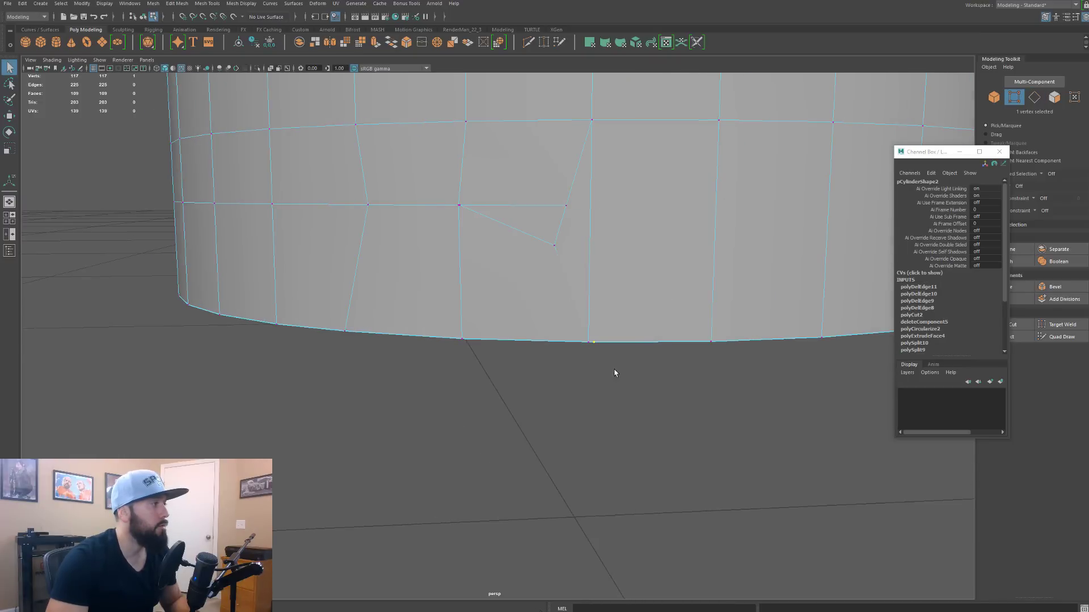
pyautogui.press('w')
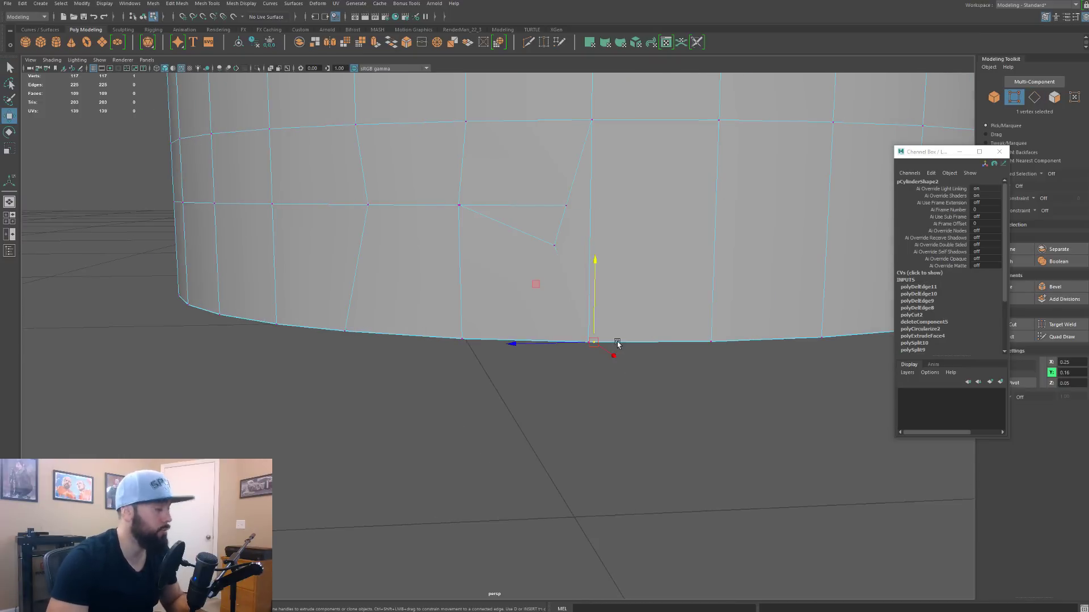
pyautogui.keyDown('ctrl'); pyautogui.keyDown('shift'); pyautogui.moveTo(591, 342); pyautogui.dragTo(554, 346); pyautogui.keyUp('shift'); pyautogui.keyUp('ctrl')
pyautogui.hotkey('ctrl', 'z')
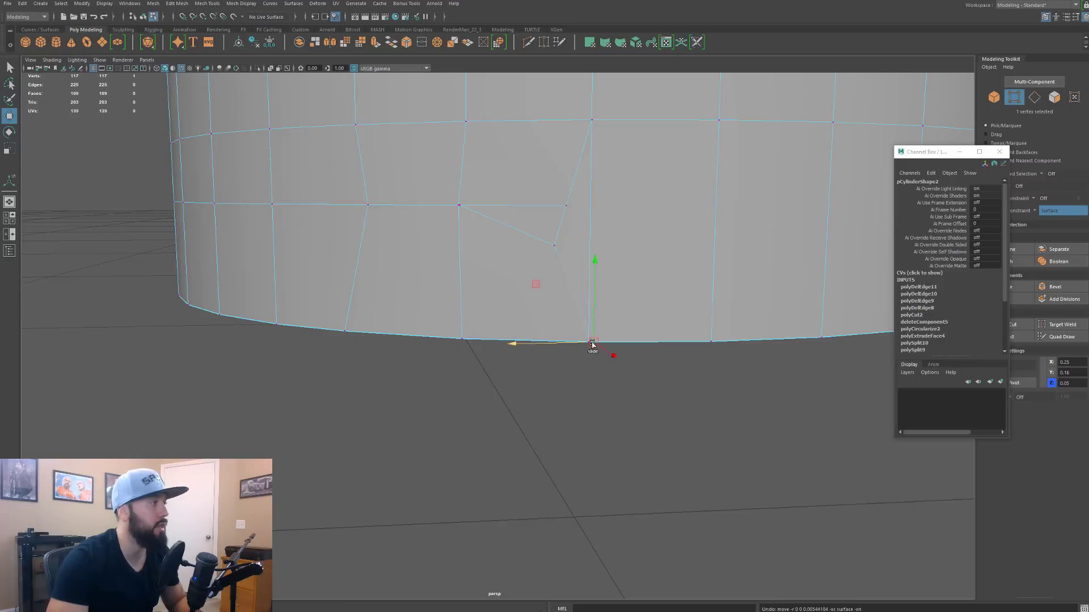
# Step: Set Transform Constraint to Surface and slide the vertex left along the bottom edge
pyautogui.scroll(5, 576, 373)
pyautogui.scroll(-2, 577, 372)
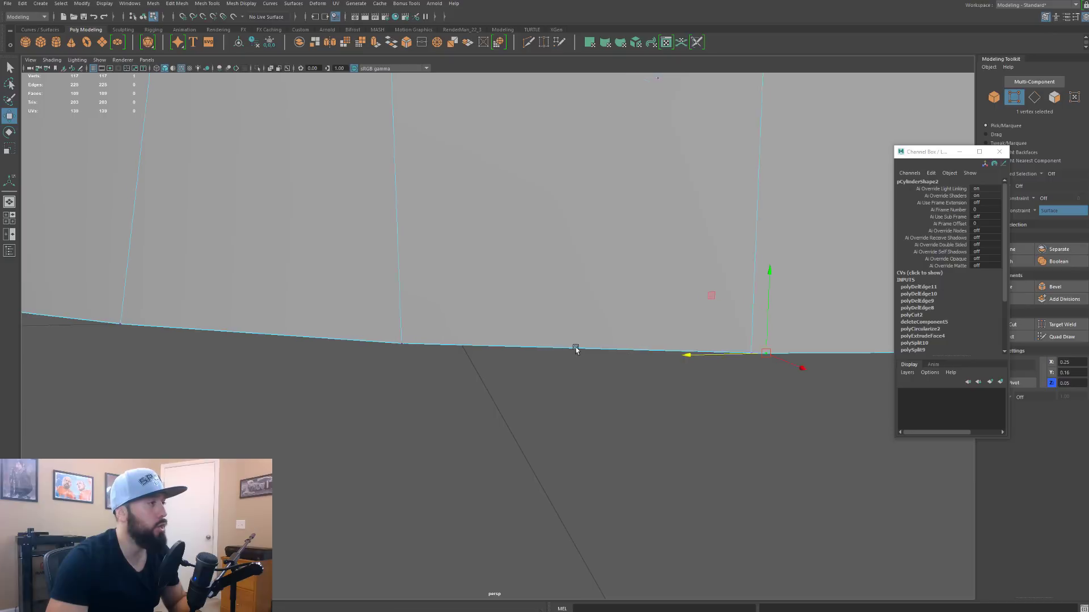
pyautogui.scroll(-2, 576, 348)
pyautogui.keyDown('alt'); pyautogui.moveTo(604, 348); pyautogui.dragTo(491, 416, button='middle'); pyautogui.keyUp('alt')
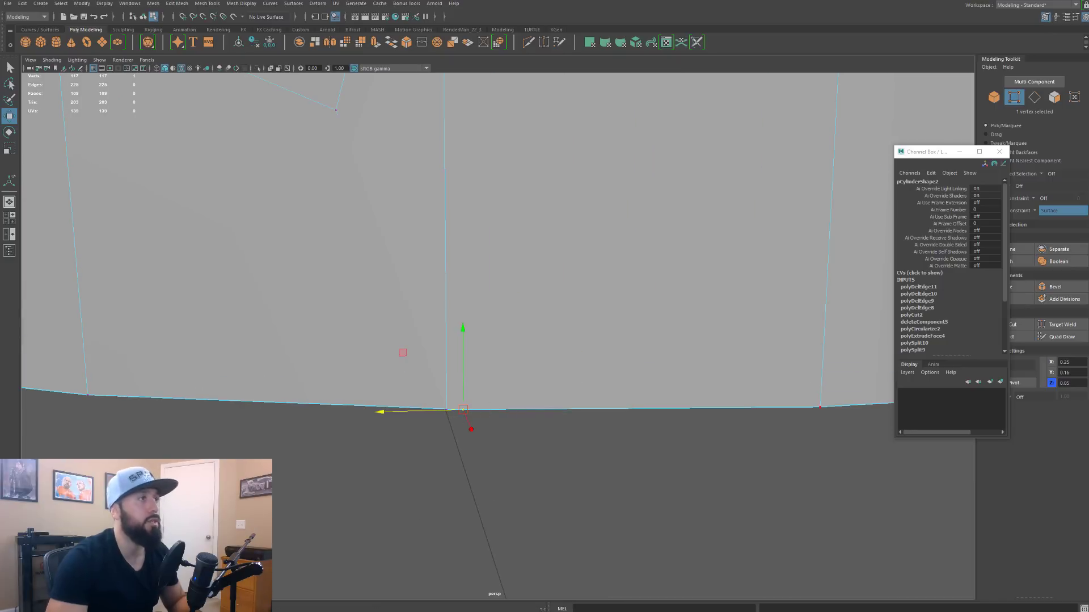
pyautogui.moveTo(928, 152); pyautogui.dragTo(703, 427)
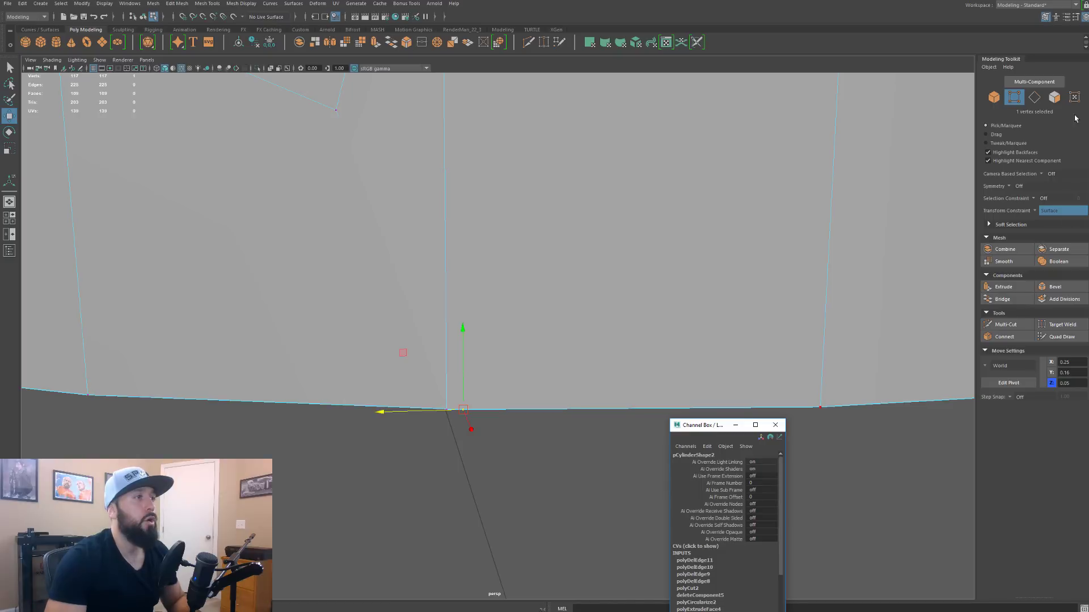
pyautogui.click(1036, 211)
pyautogui.click(1050, 230)
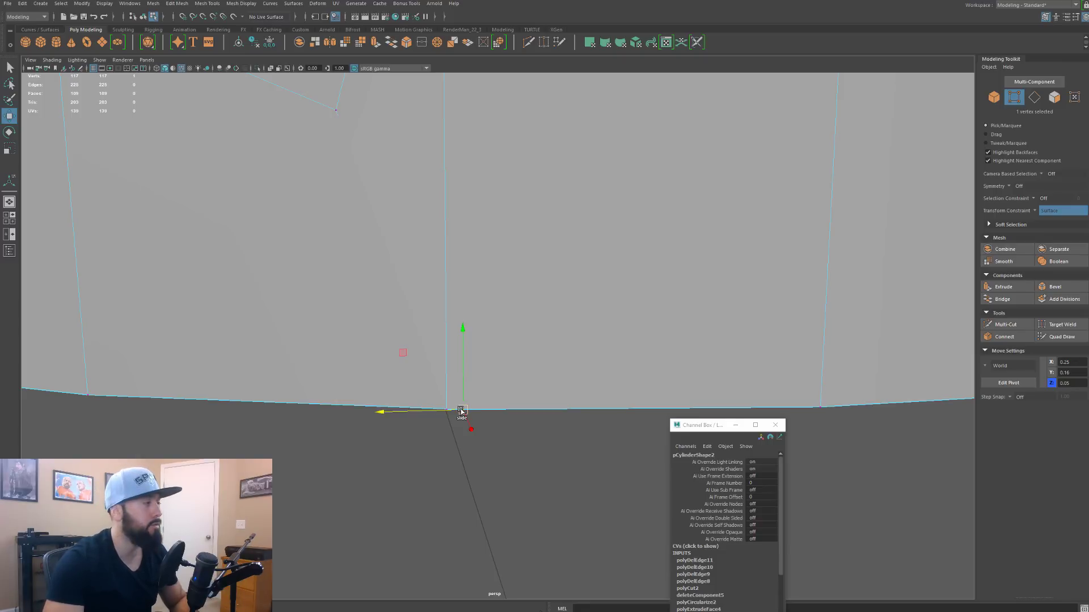
pyautogui.keyDown('shift'); pyautogui.moveTo(464, 415); pyautogui.dragTo(384, 467, button='middle'); pyautogui.keyUp('shift')
pyautogui.hotkey('ctrl', 'z')
pyautogui.keyDown('alt'); pyautogui.moveTo(433, 444); pyautogui.dragTo(442, 443); pyautogui.keyUp('alt')
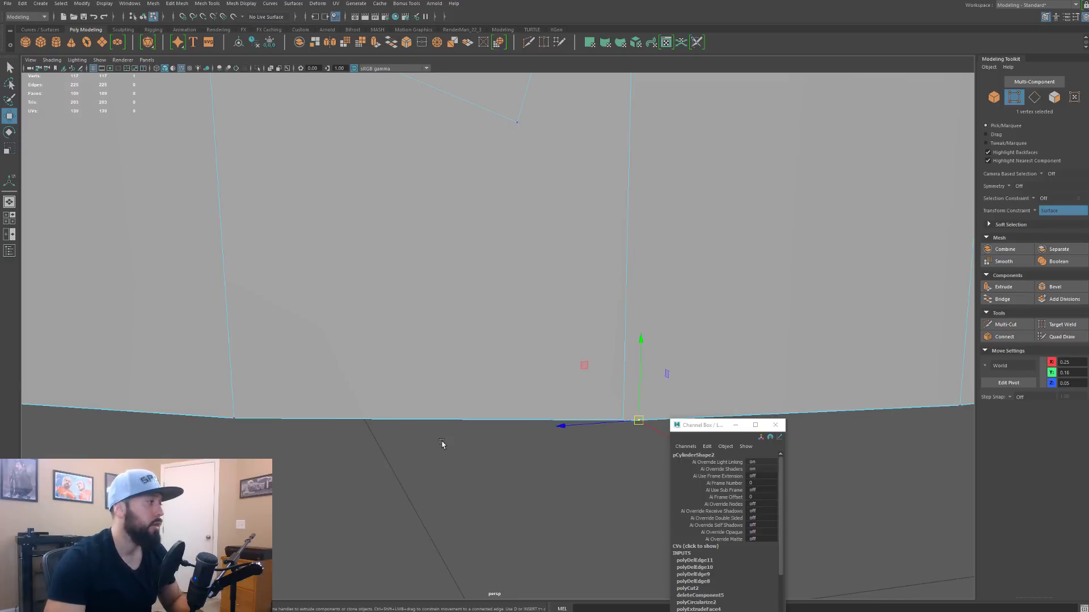
pyautogui.keyDown('alt'); pyautogui.moveTo(533, 434); pyautogui.dragTo(499, 427); pyautogui.keyUp('alt')
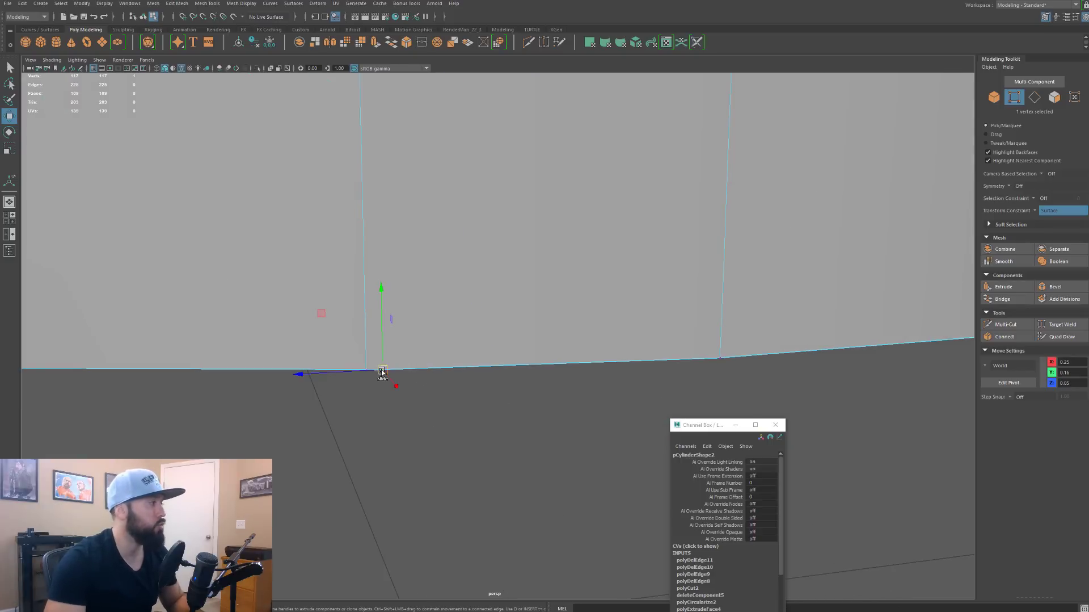
pyautogui.keyDown('ctrl'); pyautogui.keyDown('shift'); pyautogui.moveTo(383, 370); pyautogui.dragTo(376, 416); pyautogui.keyUp('shift'); pyautogui.keyUp('ctrl')
pyautogui.moveTo(376, 416)
pyautogui.keyDown('alt'); pyautogui.mouseDown(button='right')
pyautogui.moveTo(318, 411)
pyautogui.moveTo(376, 426)
pyautogui.moveTo(392, 415)
pyautogui.mouseUp(button='right'); pyautogui.keyUp('alt')
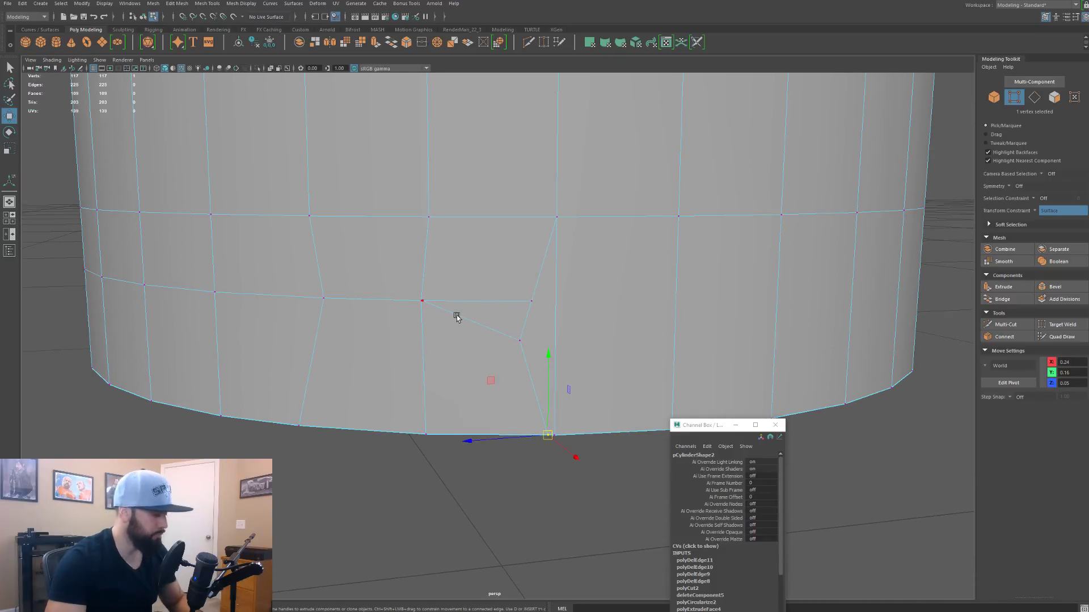
# Step: Delete the leftover edge near the notch
pyautogui.press('q')
pyautogui.press('F10')
pyautogui.click(482, 287)
pyautogui.hotkey('ctrl', 'BackSpace')
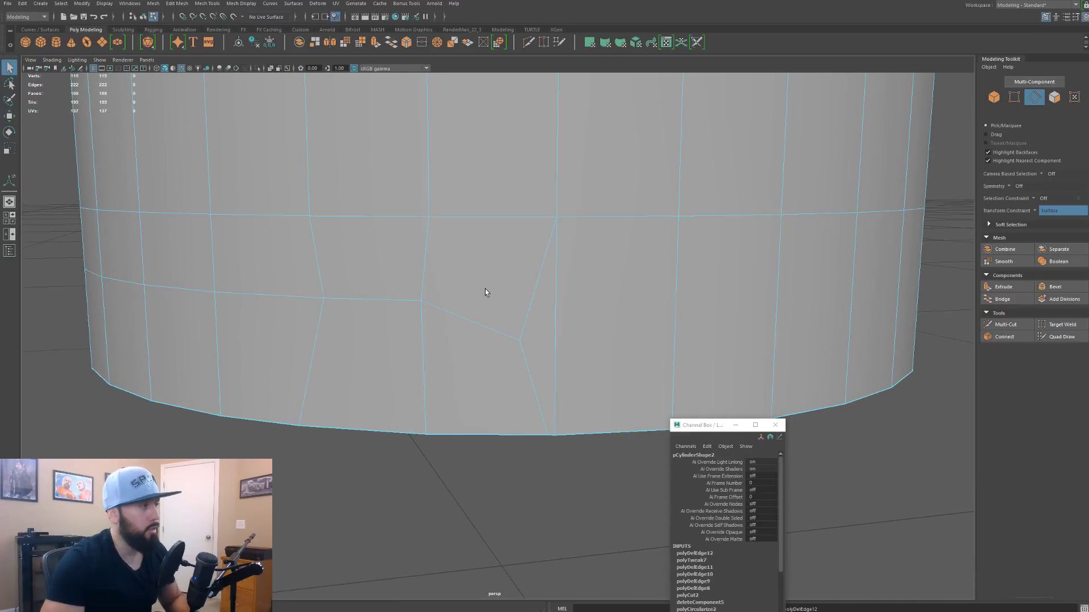
pyautogui.keyDown('alt'); pyautogui.moveTo(444, 308); pyautogui.dragTo(490, 329, button='right'); pyautogui.keyUp('alt')
# Step: Delete the second leftover edge beside the notch, leaving 221 edges and 107 faces
pyautogui.press('F9')
pyautogui.scroll(-10, 358, 368)
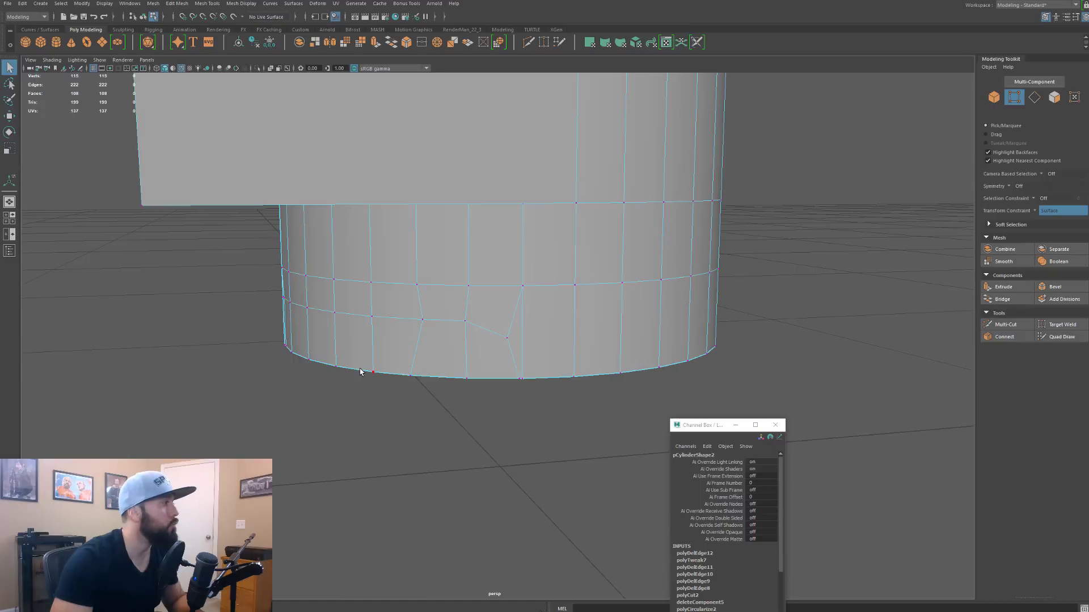
pyautogui.keyDown('alt'); pyautogui.moveTo(365, 379); pyautogui.dragTo(321, 308); pyautogui.keyUp('alt')
pyautogui.moveTo(322, 308); pyautogui.dragTo(316, 294, button='right')
pyautogui.click(306, 315)
pyautogui.press('Delete')
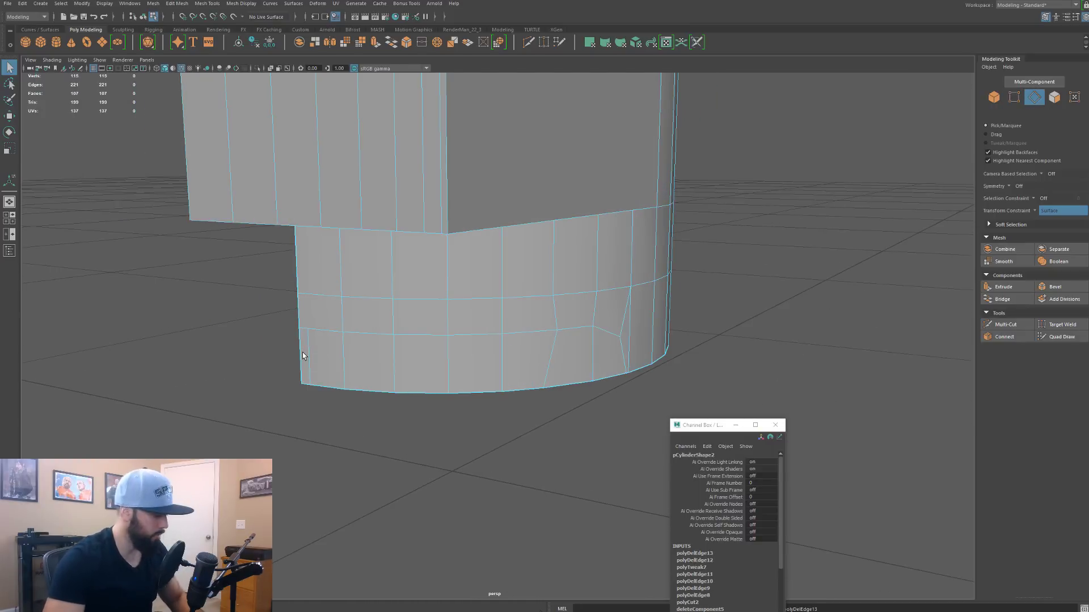
pyautogui.press('F11')
pyautogui.click(299, 363)
# Step: Select the bottom-band face strip plus the narrow bottom face and delete them, leaving 99 faces
pyautogui.keyDown('alt'); pyautogui.moveTo(299, 364); pyautogui.dragTo(369, 395); pyautogui.keyUp('alt')
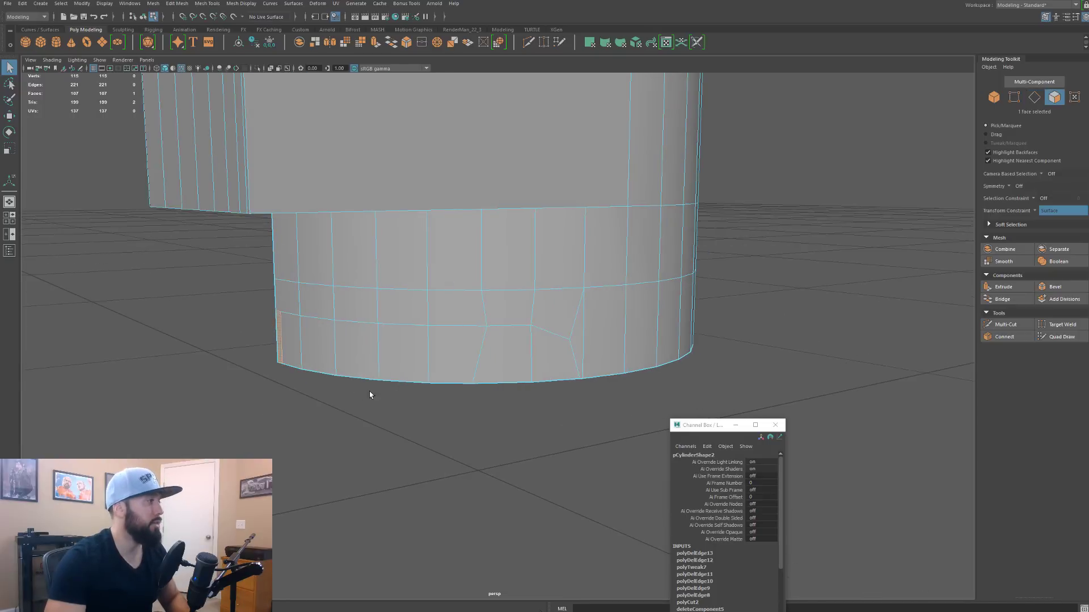
pyautogui.keyDown('shift'); pyautogui.doubleClick(553, 360); pyautogui.keyUp('shift')
pyautogui.click(544, 358)
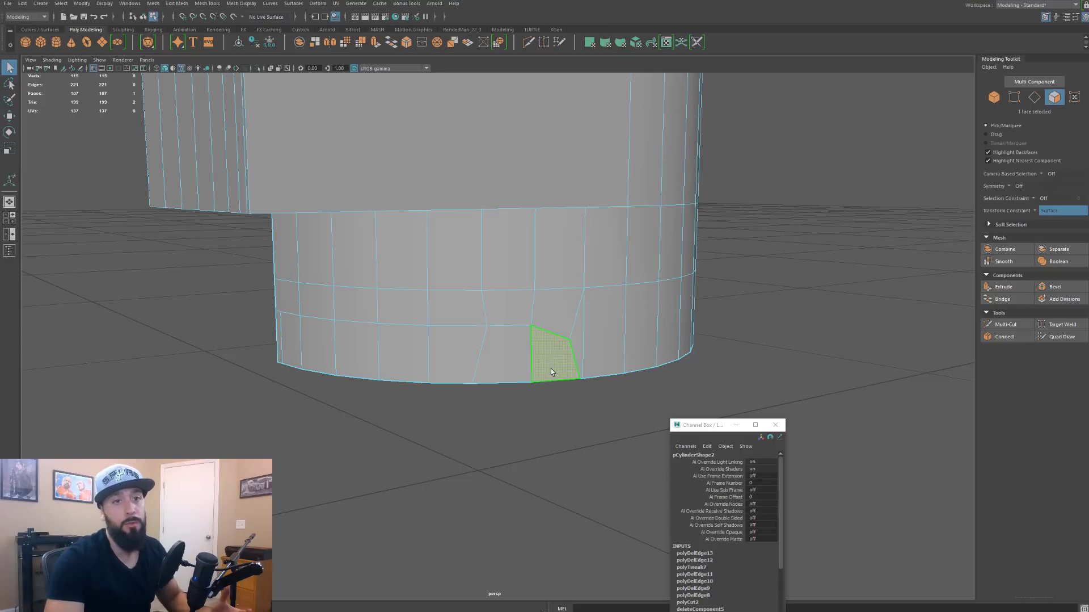
pyautogui.keyDown('alt'); pyautogui.moveTo(552, 356); pyautogui.dragTo(515, 391); pyautogui.keyUp('alt')
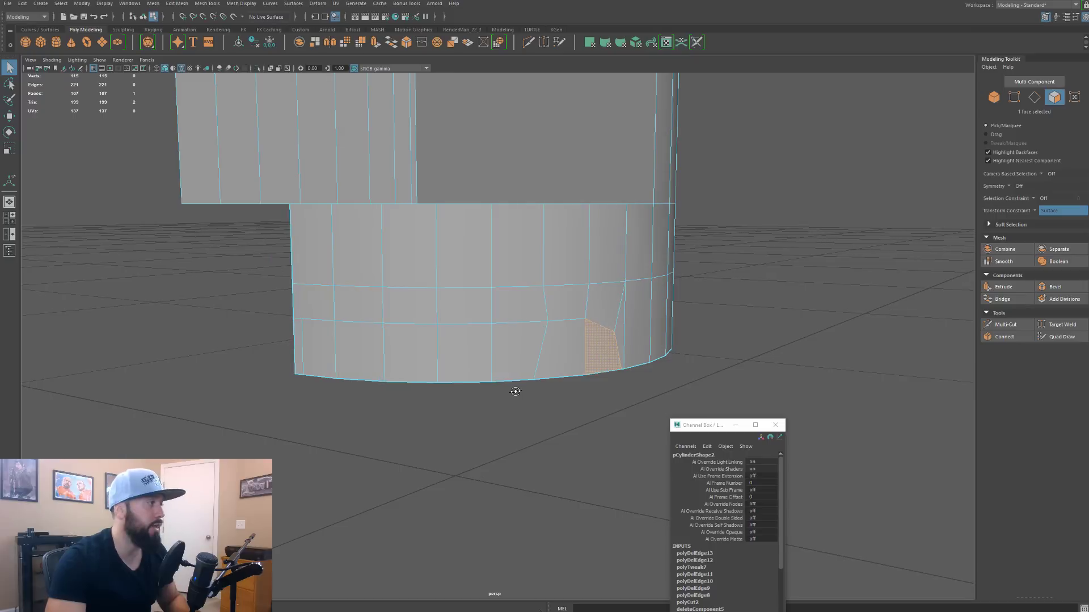
pyautogui.keyDown('shift'); pyautogui.click(299, 347); pyautogui.keyUp('shift')
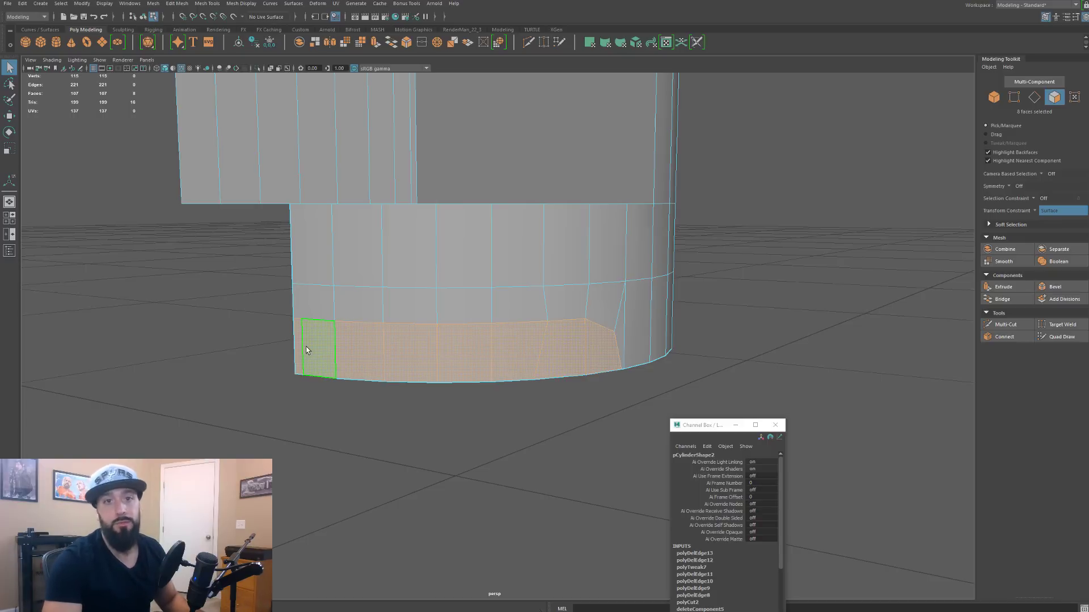
pyautogui.press('Delete')
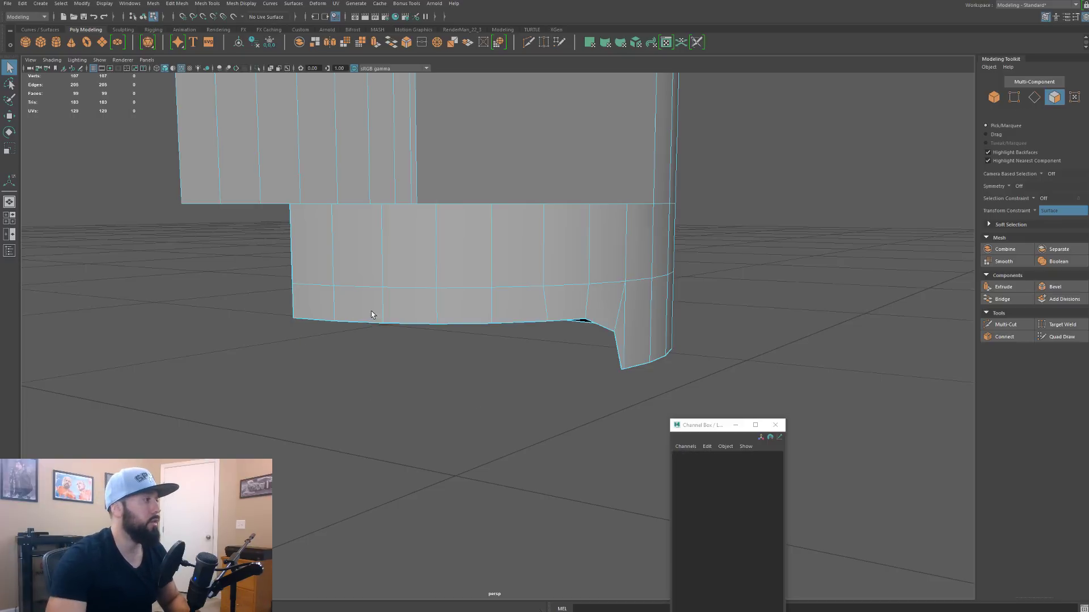
pyautogui.keyDown('alt'); pyautogui.moveTo(372, 314); pyautogui.dragTo(404, 355); pyautogui.keyUp('alt')
# Step: Marquee-select the 33 lower-band faces and extract them as a separate shell
pyautogui.moveTo(435, 291); pyautogui.dragTo(435, 305, button='right')
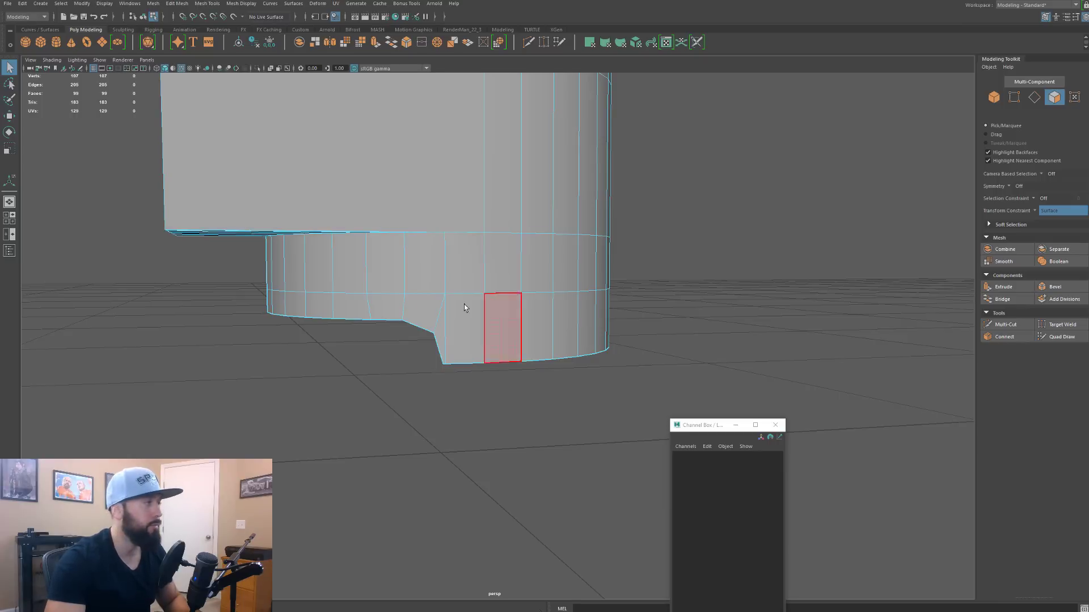
pyautogui.moveTo(460, 304); pyautogui.dragTo(462, 332, button='right')
pyautogui.scroll(-3, 501, 369)
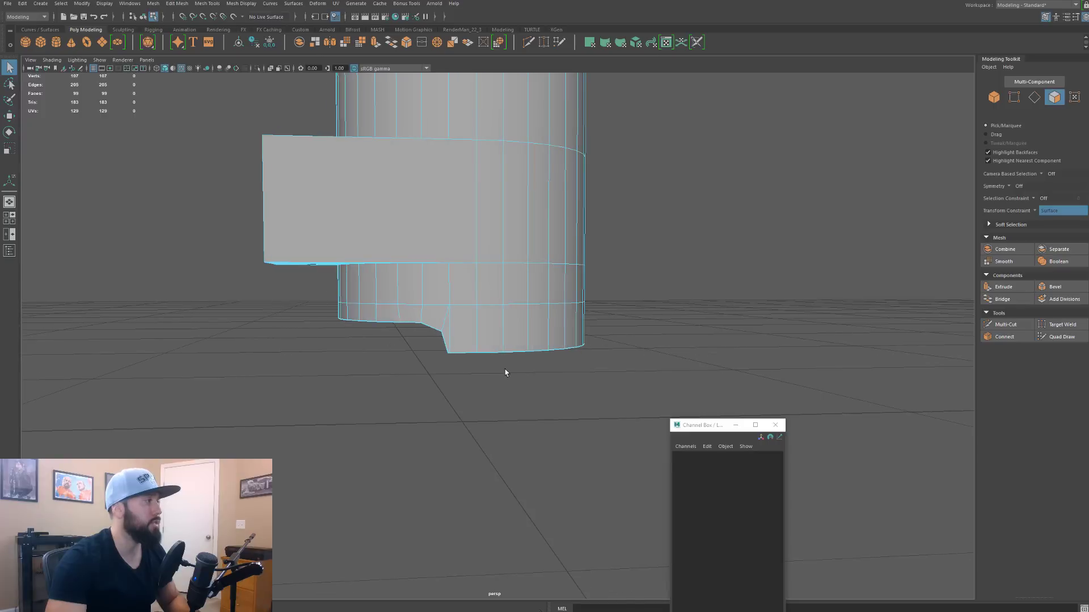
pyautogui.moveTo(644, 389); pyautogui.dragTo(289, 289)
pyautogui.keyDown('alt'); pyautogui.moveTo(290, 290); pyautogui.dragTo(468, 360); pyautogui.keyUp('alt')
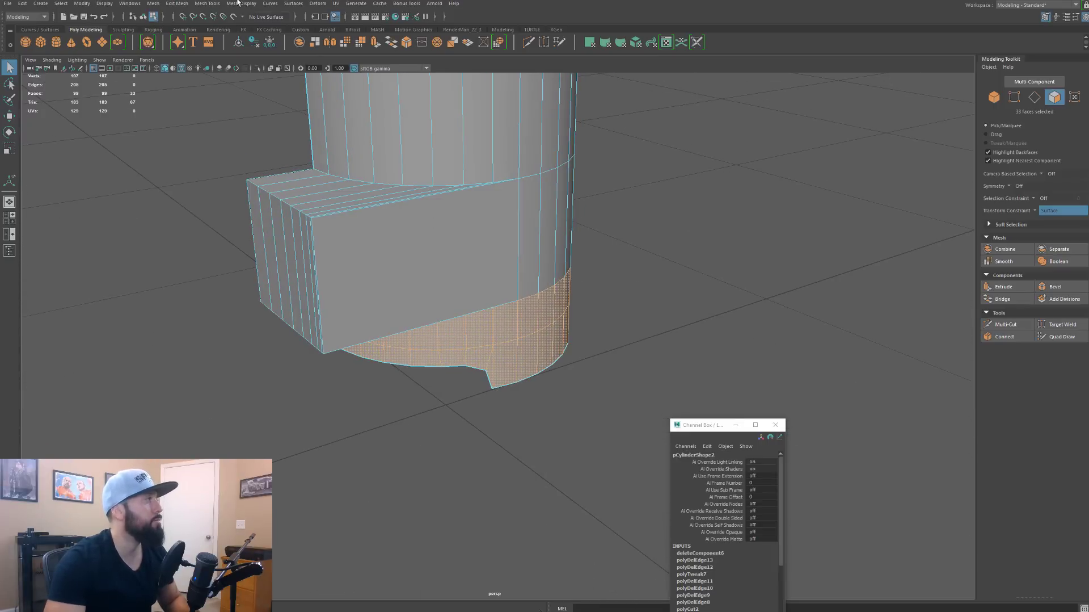
pyautogui.click(209, 3)
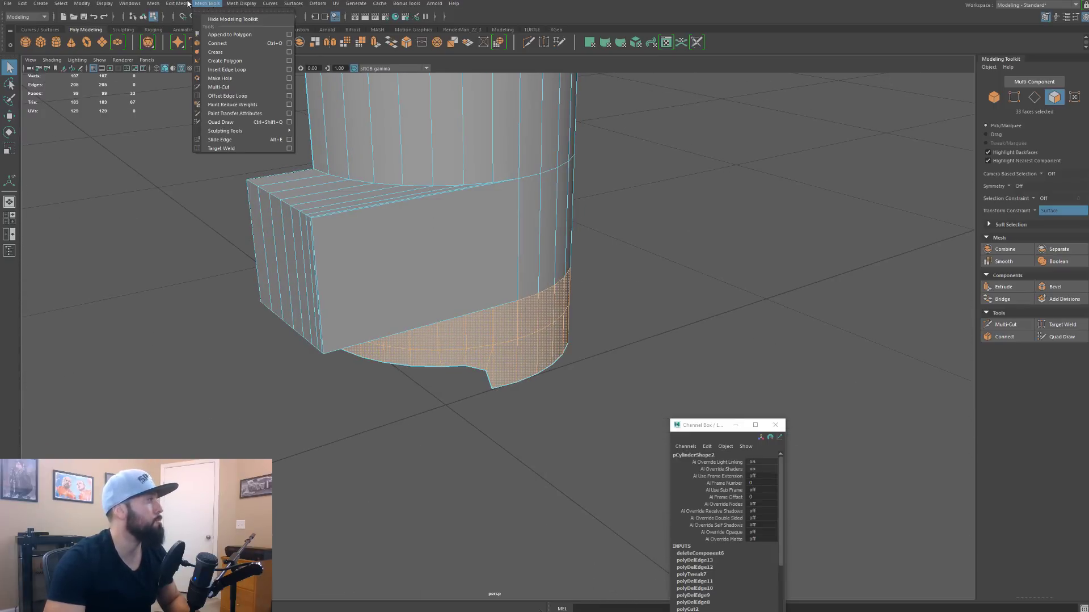
pyautogui.moveTo(186, 5)
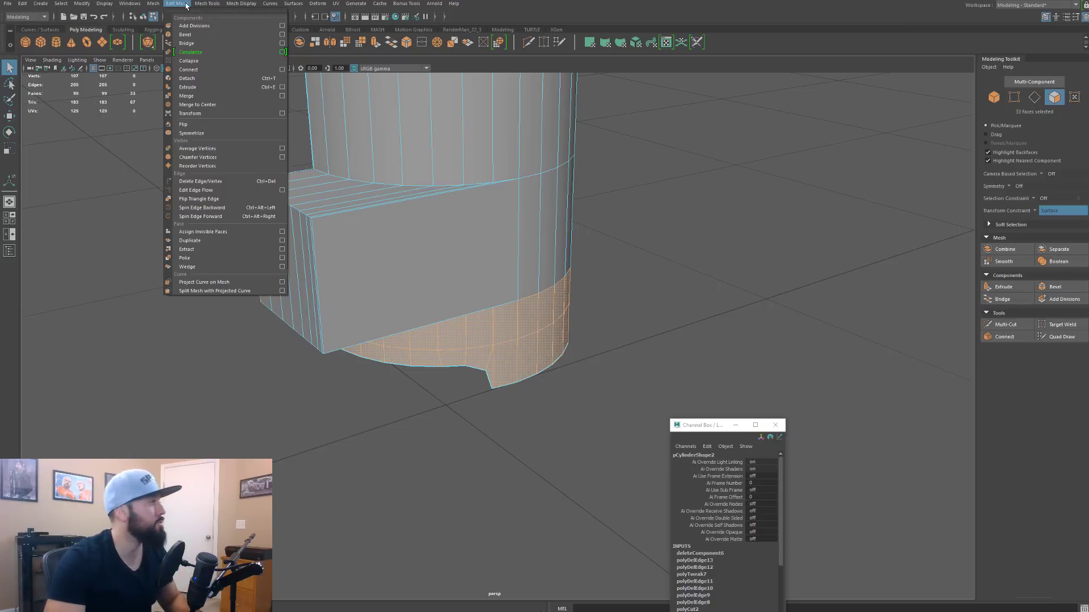
pyautogui.click(191, 251)
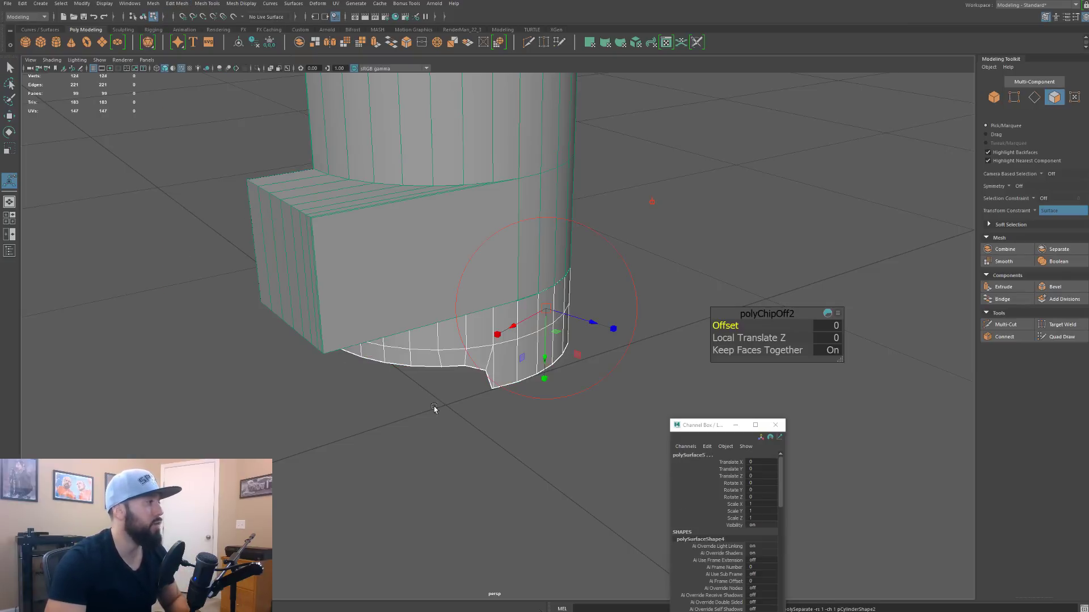
# Step: Clear the selection and select the extracted lower ring piece
pyautogui.keyDown('alt'); pyautogui.moveTo(438, 408); pyautogui.dragTo(397, 382); pyautogui.keyUp('alt')
pyautogui.click(349, 474)
pyautogui.click(395, 318)
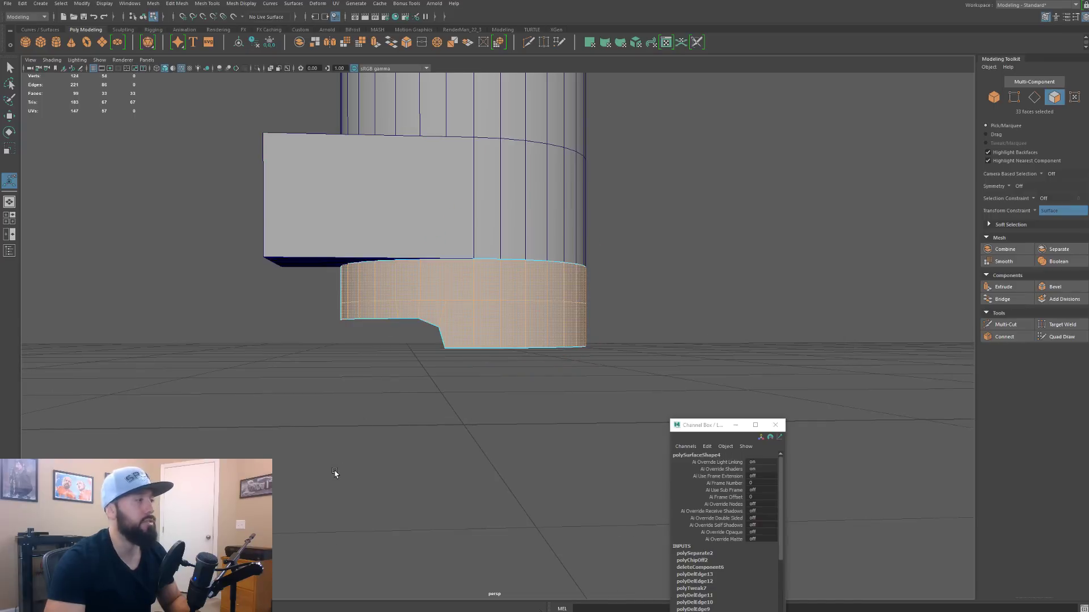
pyautogui.rightClick(424, 327)
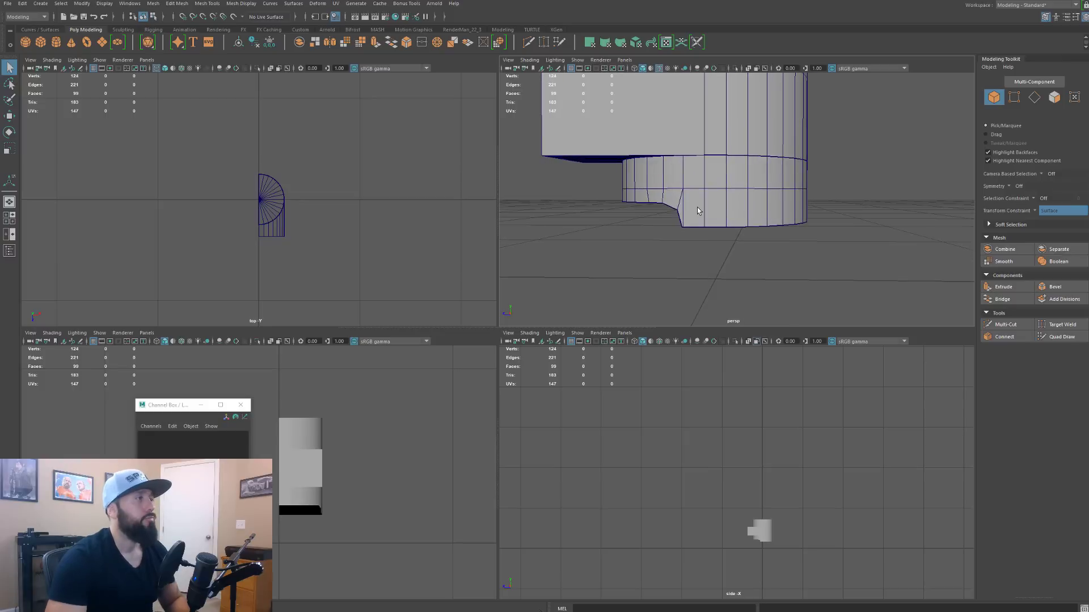
# Step: Select the lower ring and snap its pivot to a bottom vertex
pyautogui.click(695, 212)
pyautogui.moveTo(689, 176)
pyautogui.keyDown('alt'); pyautogui.mouseDown()
pyautogui.moveTo(684, 164)
pyautogui.moveTo(699, 170)
pyautogui.mouseUp(); pyautogui.keyUp('alt')
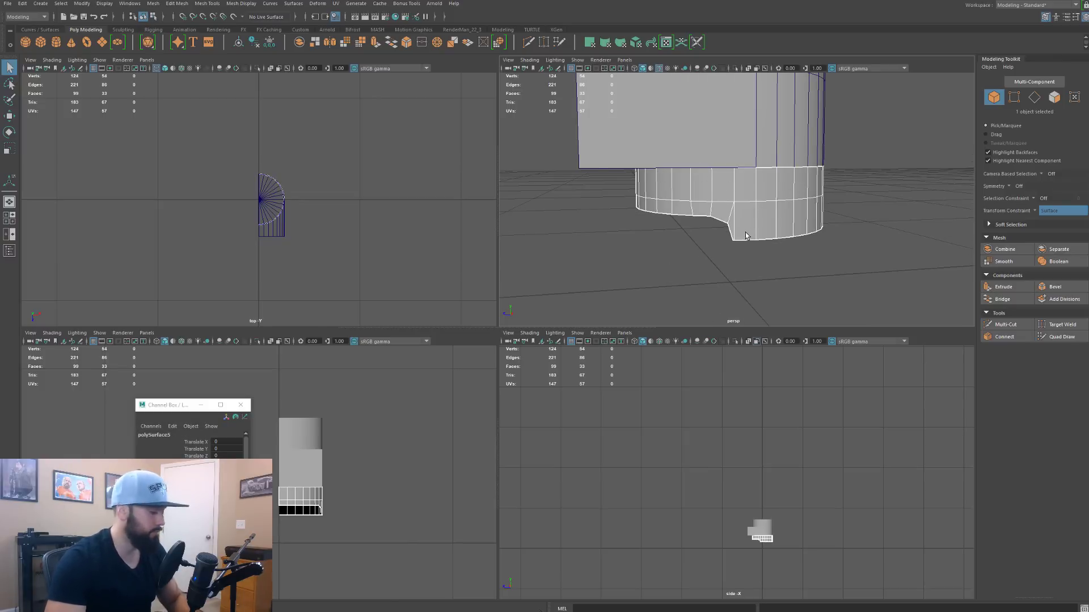
pyautogui.press('w')
pyautogui.keyDown('alt'); pyautogui.moveTo(799, 213); pyautogui.dragTo(785, 219); pyautogui.keyUp('alt')
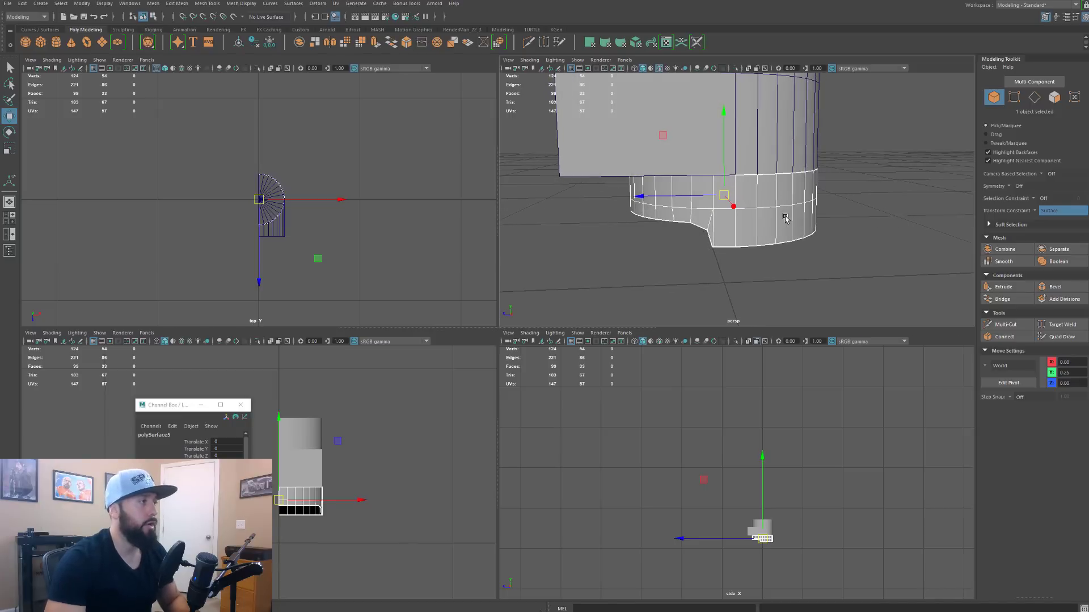
pyautogui.press('d')
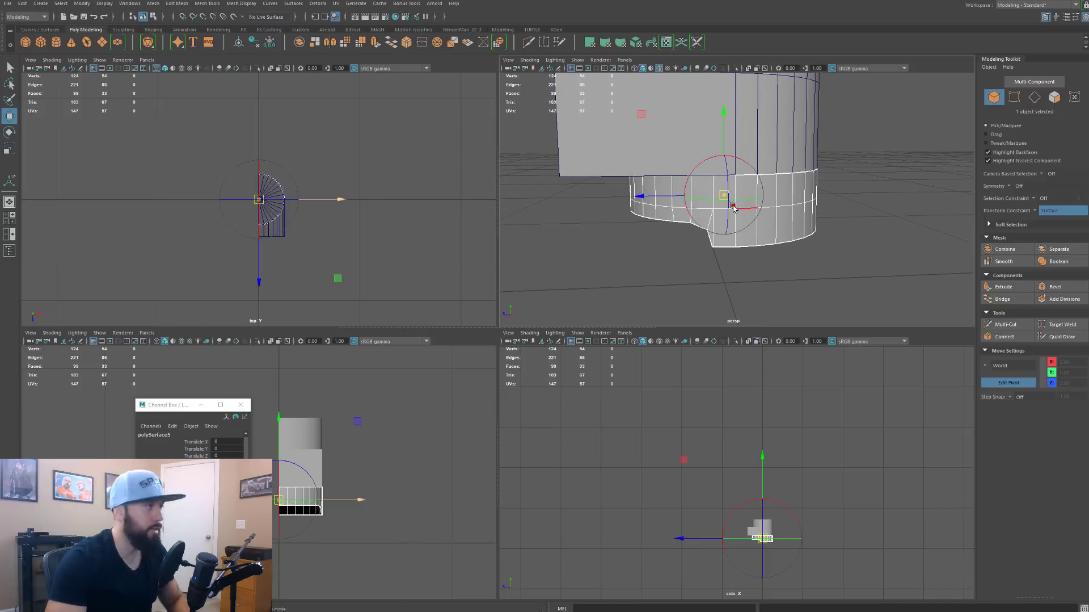
pyautogui.press('v')
pyautogui.moveTo(726, 197); pyautogui.dragTo(744, 256)
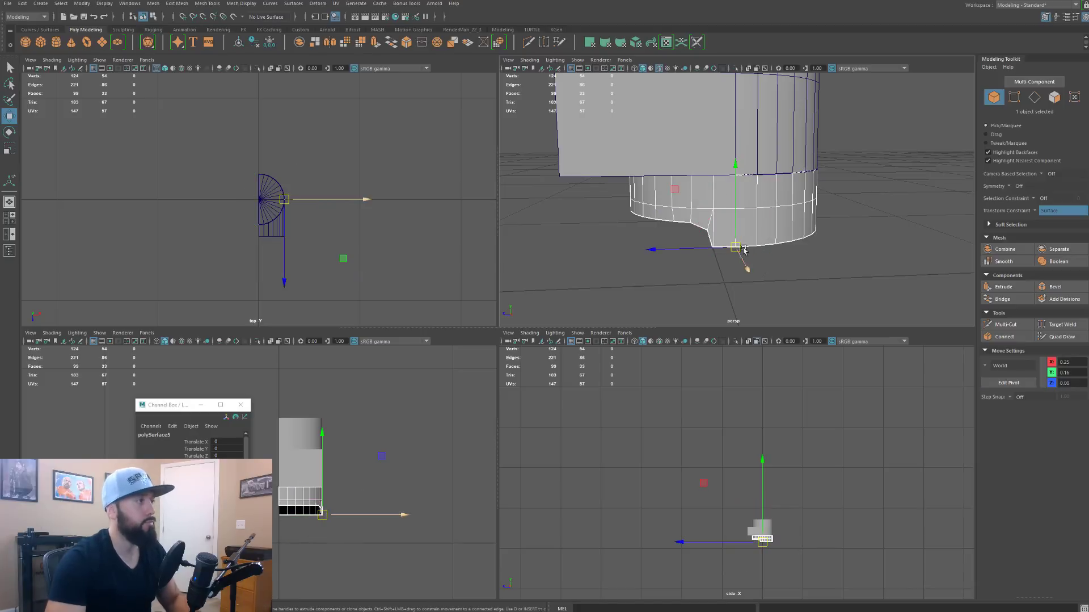
# Step: Mirror the ring on the Y axis with a Merge Threshold of 0.001
pyautogui.keyDown('shift'); pyautogui.rightClick(745, 229); pyautogui.keyUp('shift')
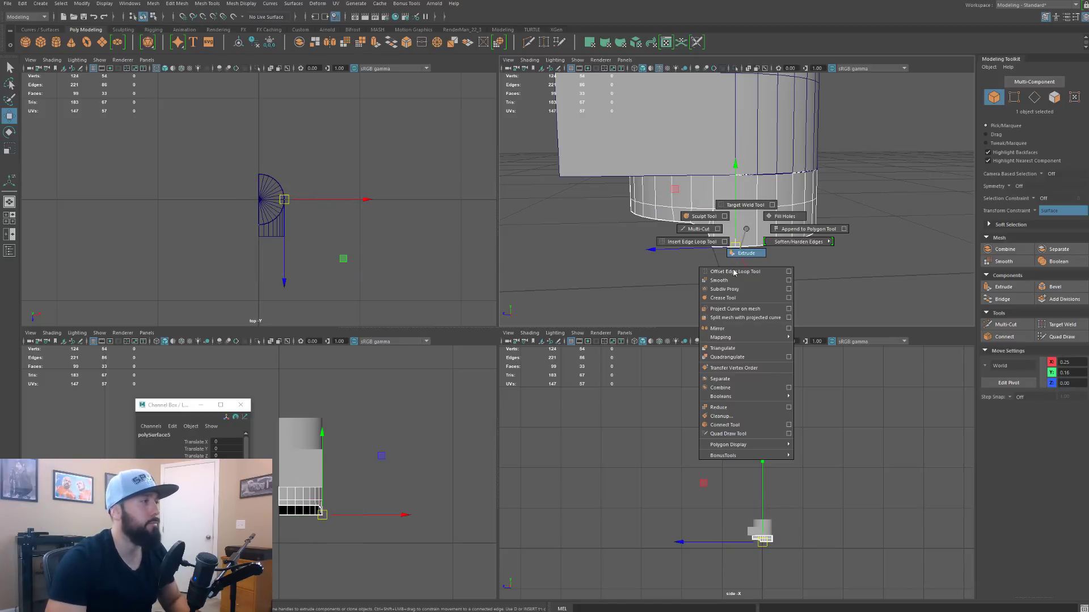
pyautogui.click(789, 328)
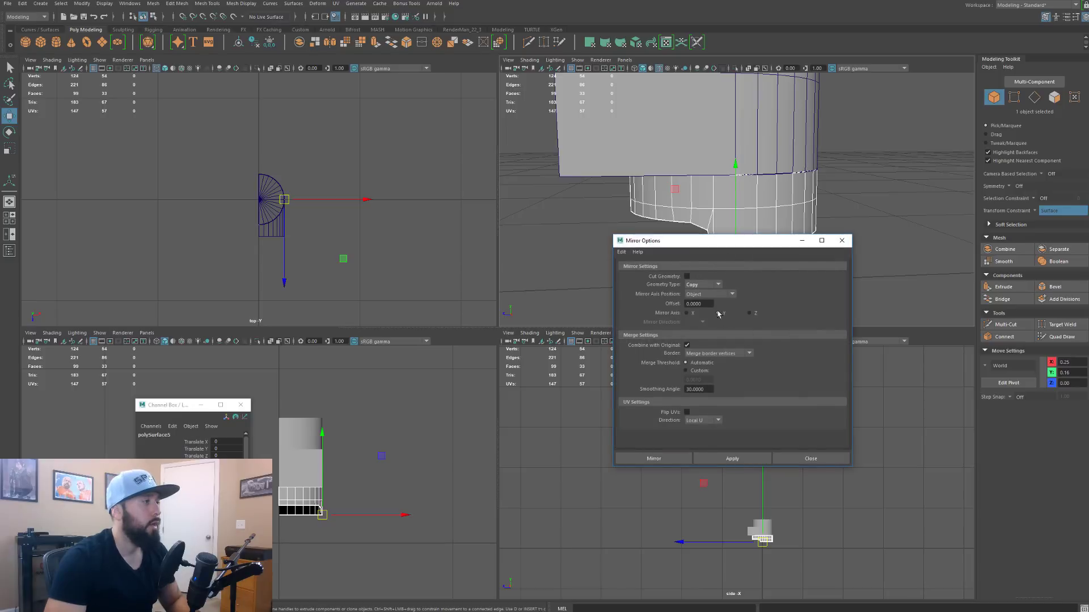
pyautogui.click(654, 458)
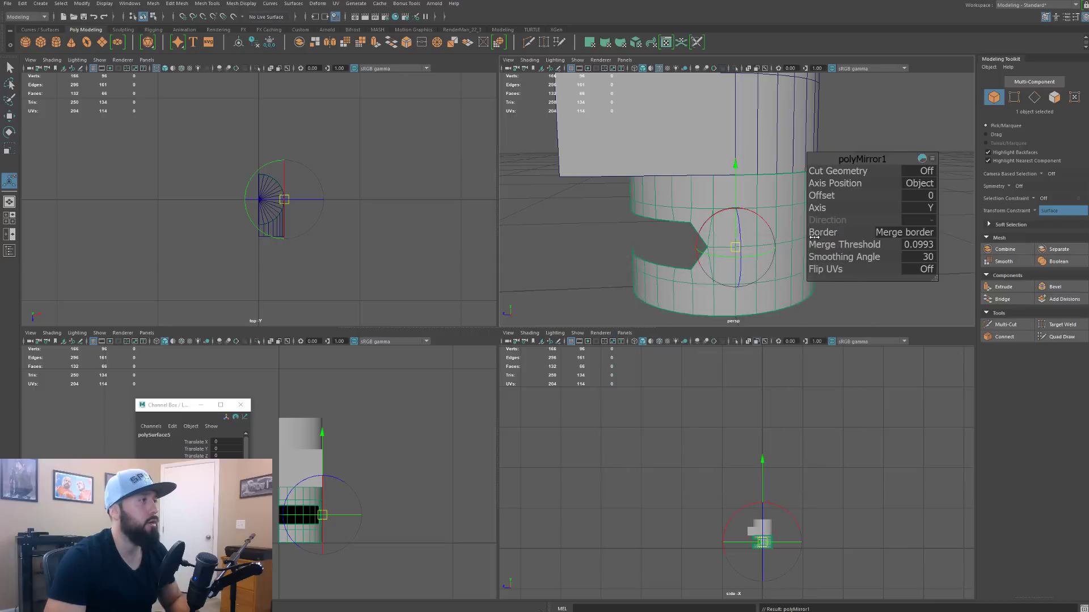
pyautogui.scroll(2, 757, 235)
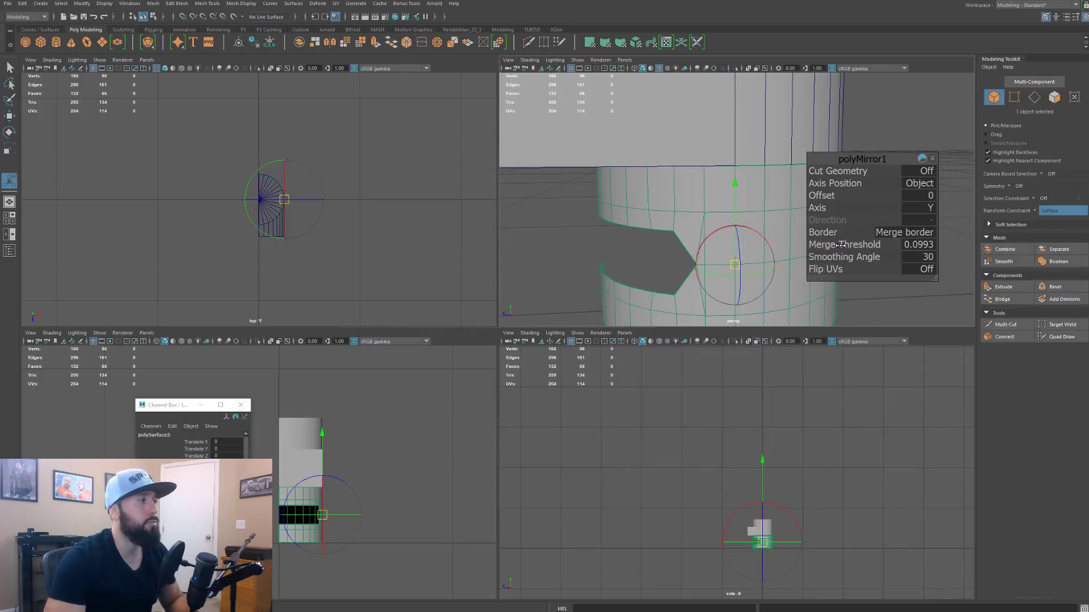
pyautogui.moveTo(840, 244); pyautogui.dragTo(838, 244)
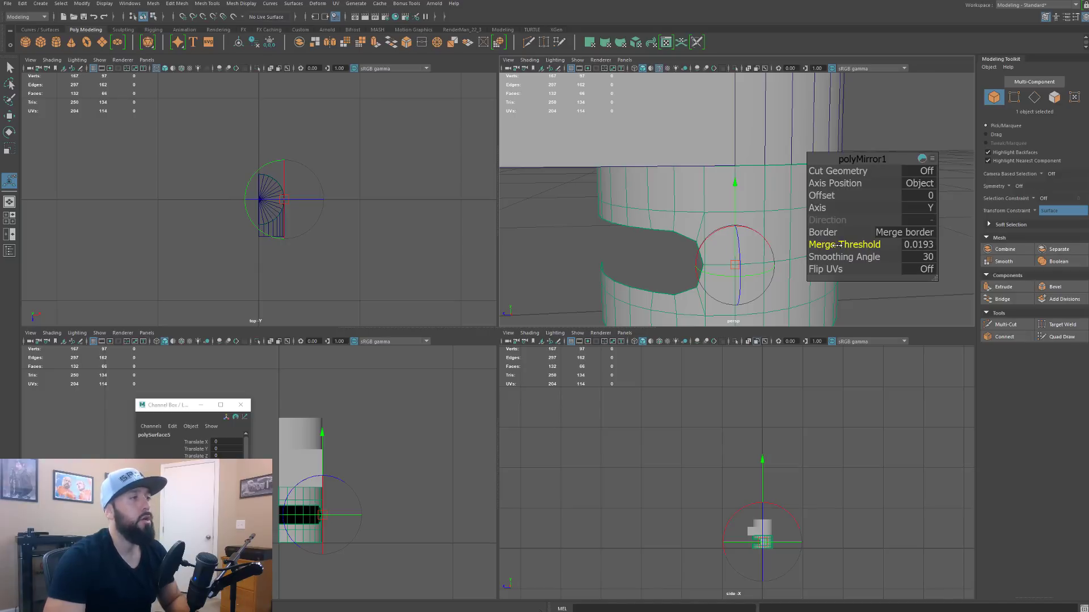
pyautogui.click(923, 248)
pyautogui.write('0.019')
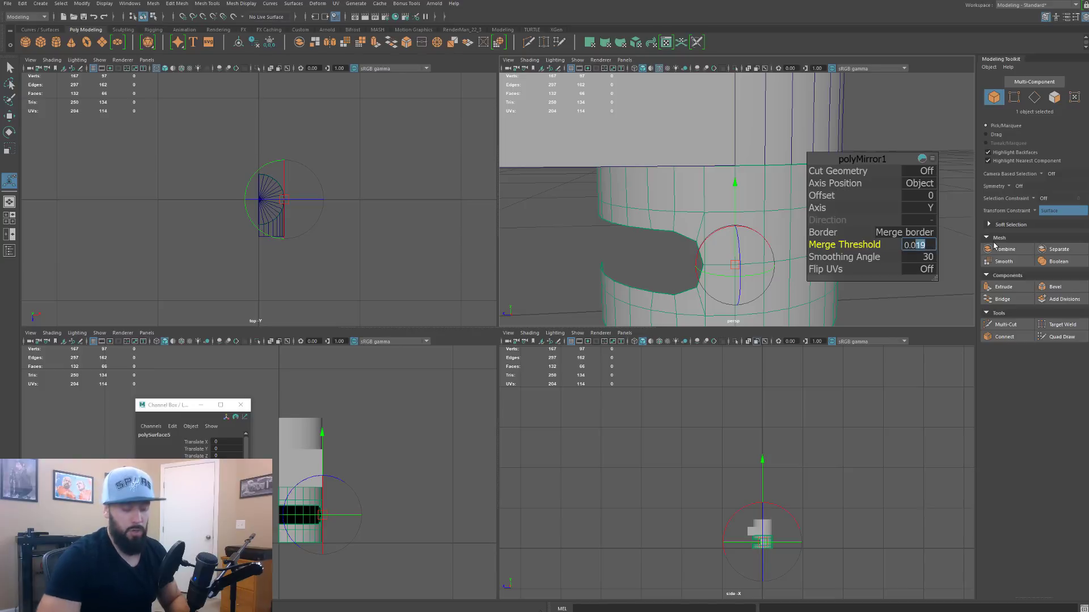
pyautogui.write('01')
pyautogui.press('Return')
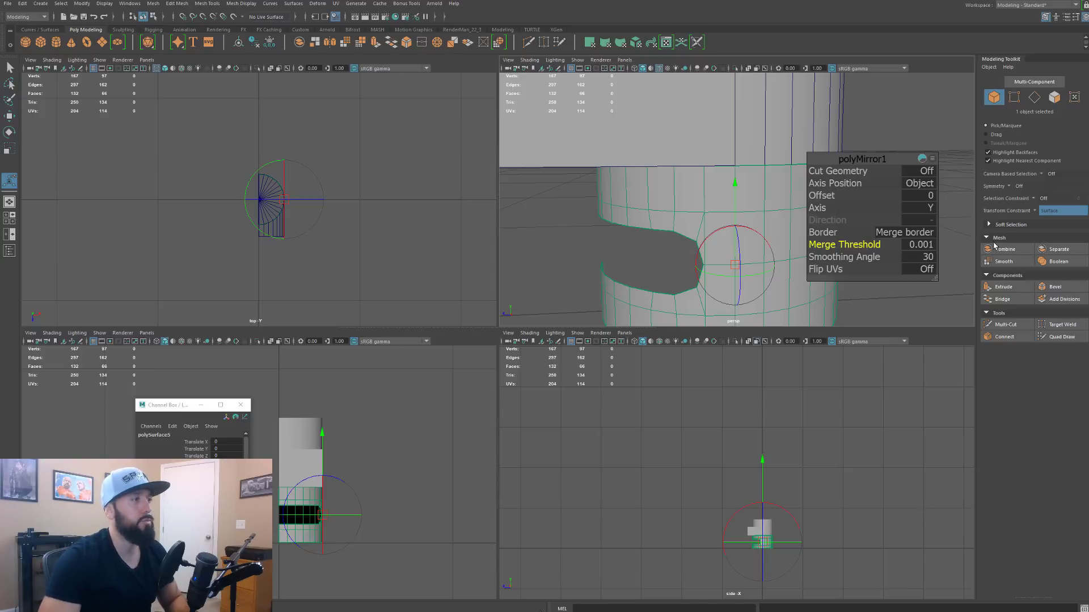
pyautogui.click(556, 233)
pyautogui.scroll(-4, 660, 227)
# Step: Combine the mirrored lower ring and the upper body into one mesh
pyautogui.keyDown('alt'); pyautogui.moveTo(660, 227); pyautogui.dragTo(676, 227); pyautogui.keyUp('alt')
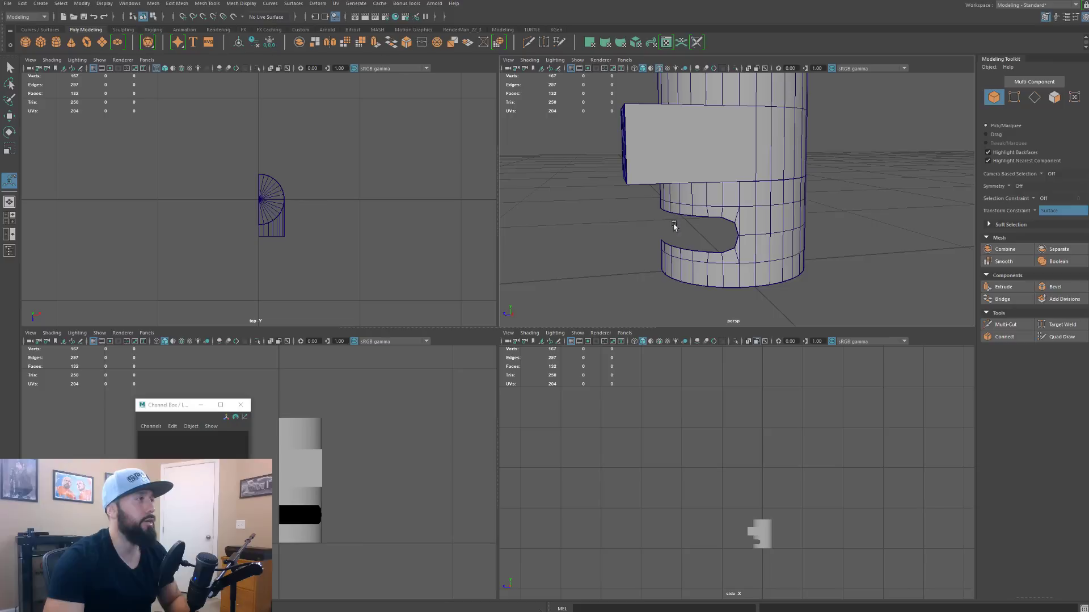
pyautogui.click(762, 202)
pyautogui.keyDown('shift'); pyautogui.click(728, 140); pyautogui.keyUp('shift')
pyautogui.keyDown('shift'); pyautogui.click(727, 140); pyautogui.keyUp('shift')
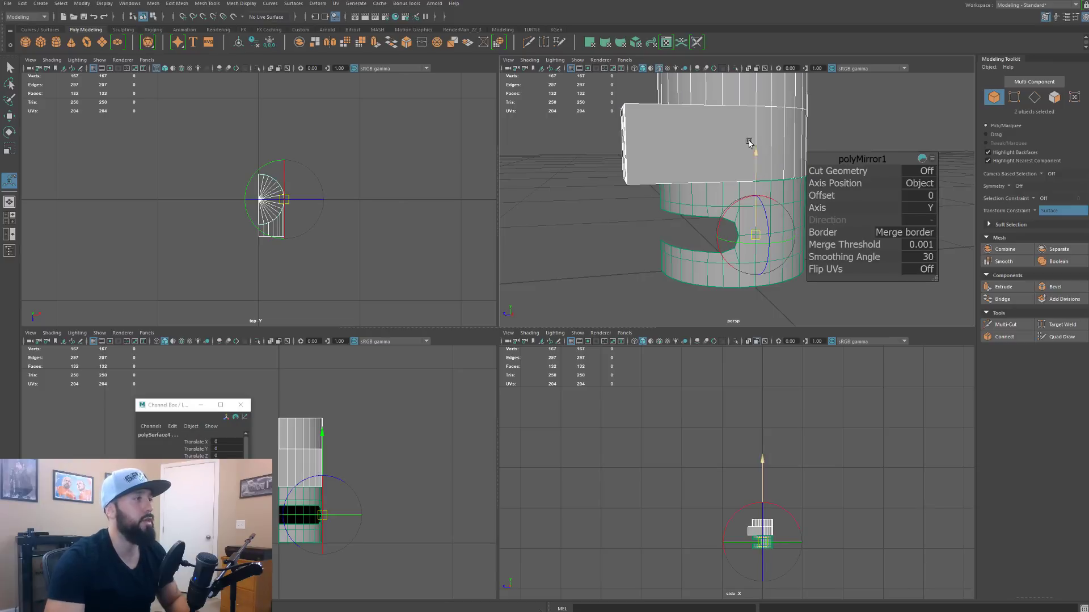
pyautogui.click(154, 4)
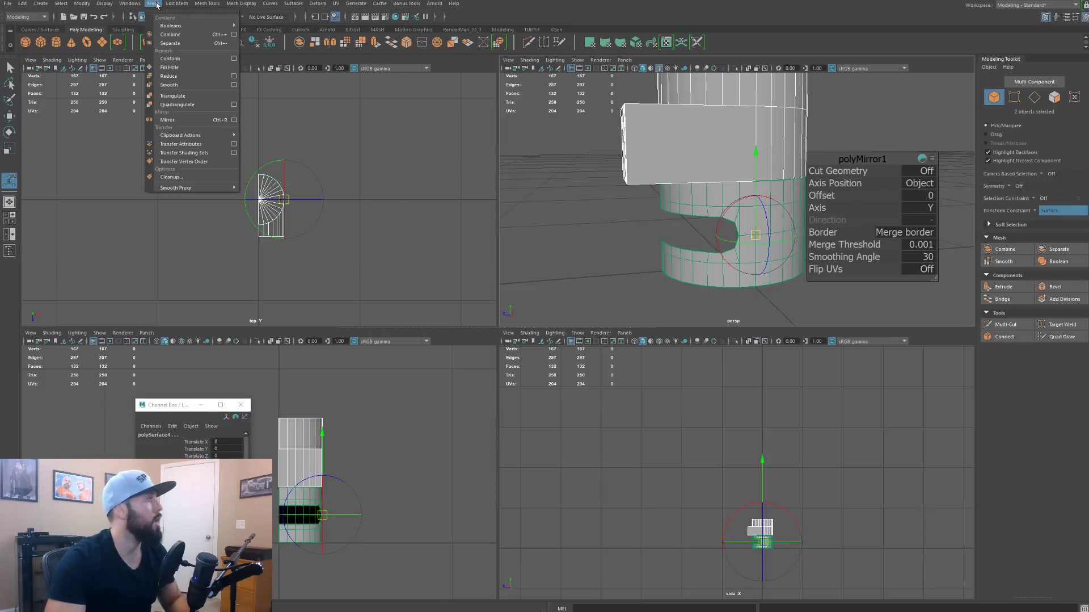
pyautogui.click(171, 34)
pyautogui.keyDown('alt'); pyautogui.moveTo(808, 199); pyautogui.dragTo(808, 221, button='middle'); pyautogui.keyUp('alt')
pyautogui.keyDown('alt'); pyautogui.moveTo(808, 222); pyautogui.dragTo(800, 205); pyautogui.keyUp('alt')
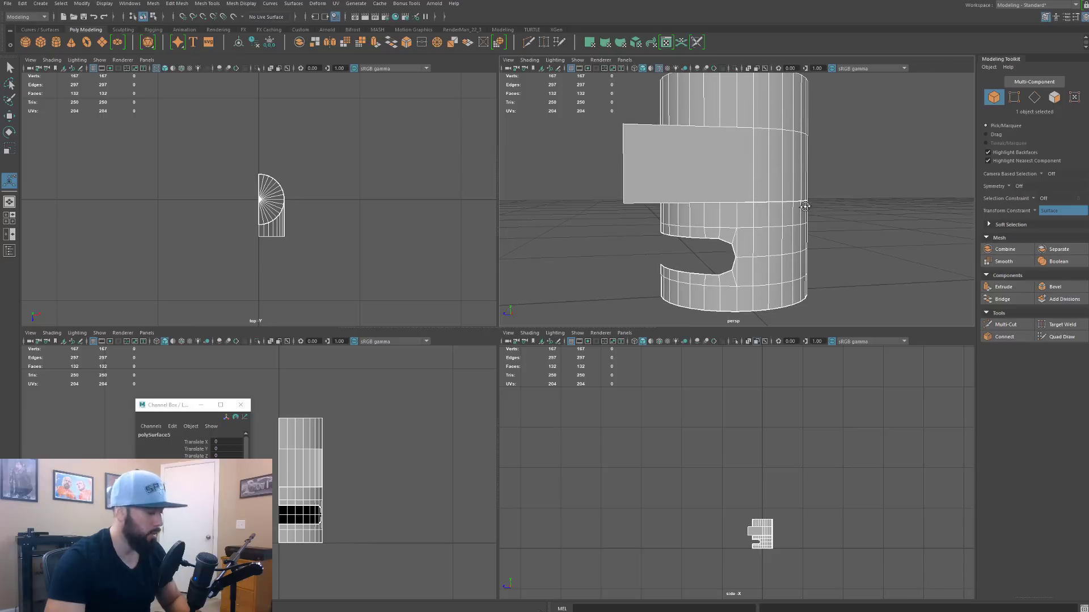
# Step: Select the row of seam vertices in side view and merge them
pyautogui.press('q')
pyautogui.press('F9')
pyautogui.scroll(5, 726, 489)
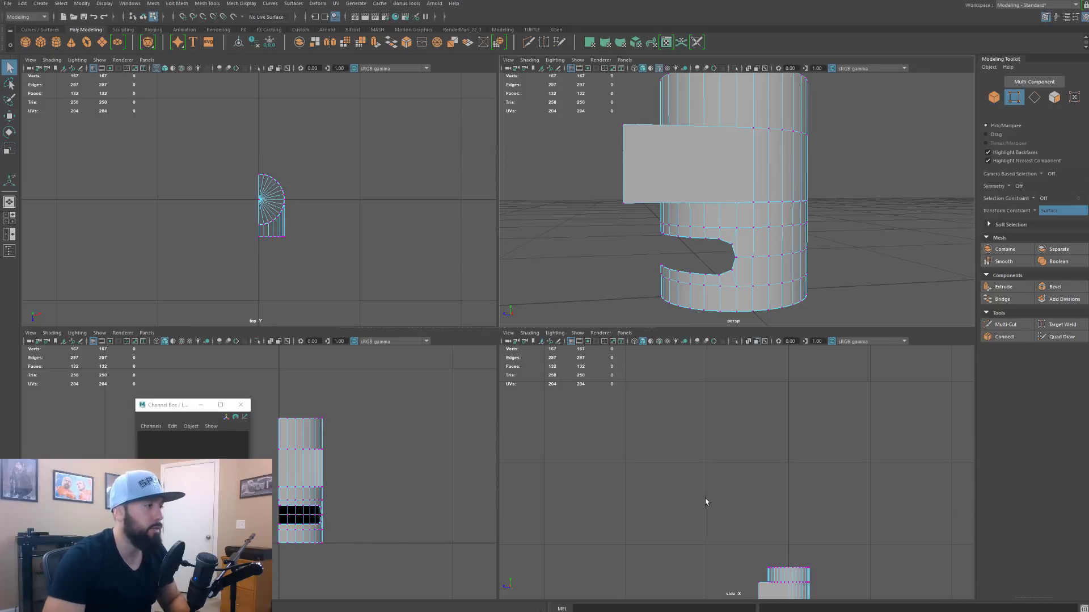
pyautogui.keyDown('alt'); pyautogui.moveTo(759, 590); pyautogui.dragTo(703, 469, button='middle'); pyautogui.keyUp('alt')
pyautogui.scroll(7, 704, 483)
pyautogui.moveTo(840, 491); pyautogui.dragTo(647, 458)
pyautogui.keyDown('alt'); pyautogui.moveTo(834, 114); pyautogui.dragTo(822, 155); pyautogui.keyUp('alt')
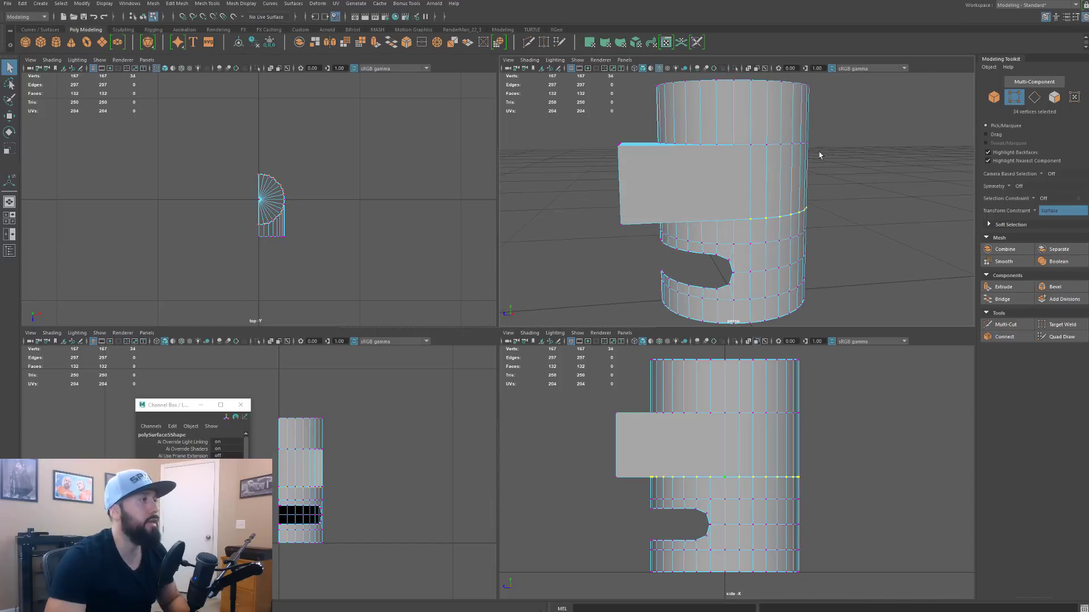
pyautogui.click(152, 5)
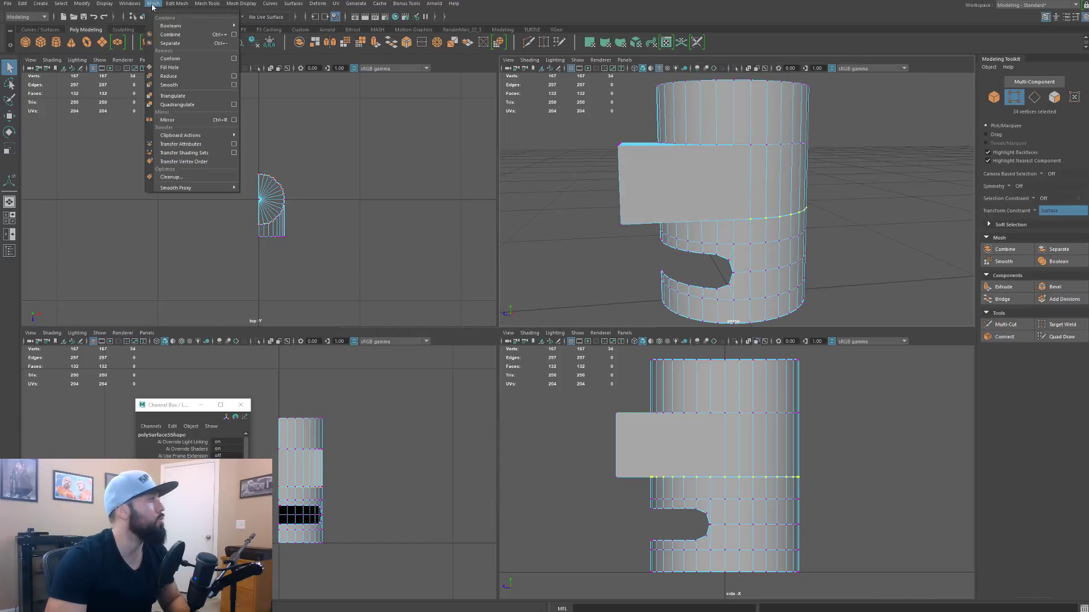
pyautogui.moveTo(184, 5)
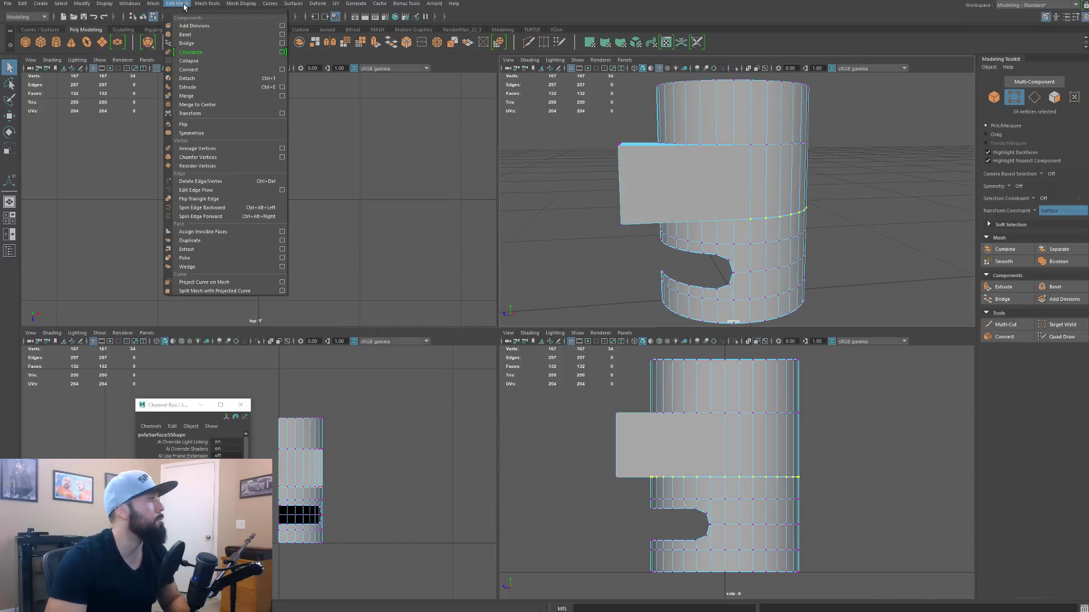
pyautogui.click(190, 96)
pyautogui.click(856, 248)
pyautogui.keyDown('alt'); pyautogui.moveTo(857, 248); pyautogui.dragTo(879, 255); pyautogui.keyUp('alt')
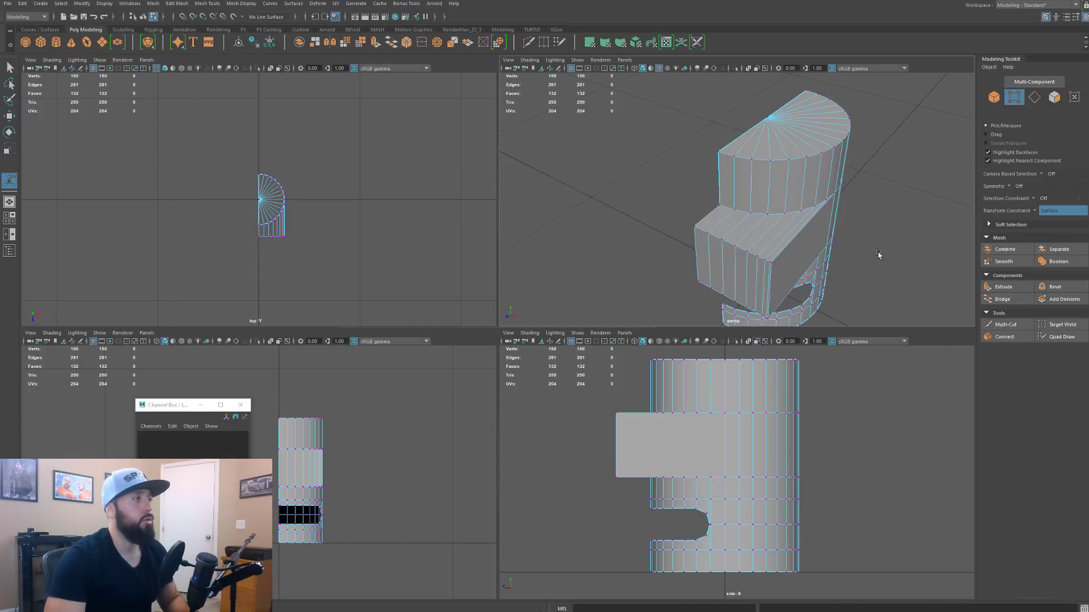
# Step: Return to Object Mode and enlarge the perspective view to fill the workspace
pyautogui.moveTo(778, 202); pyautogui.dragTo(825, 188, button='right')
pyautogui.keyDown('alt'); pyautogui.moveTo(845, 241); pyautogui.dragTo(818, 217); pyautogui.keyUp('alt')
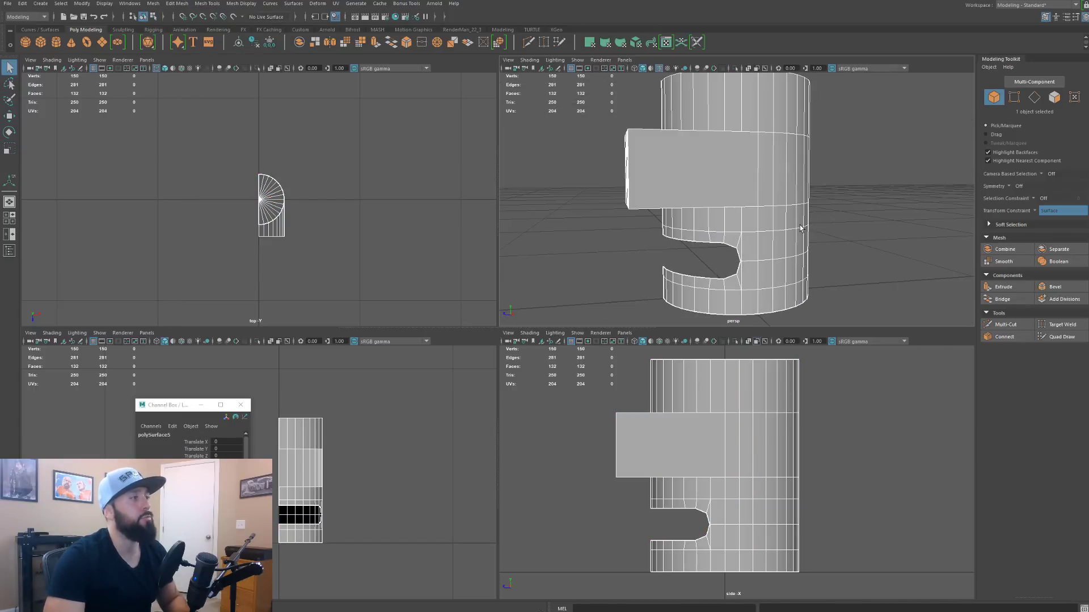
pyautogui.scroll(3, 797, 226)
pyautogui.press('space')
pyautogui.keyDown('alt'); pyautogui.moveTo(712, 231); pyautogui.dragTo(683, 227); pyautogui.keyUp('alt')
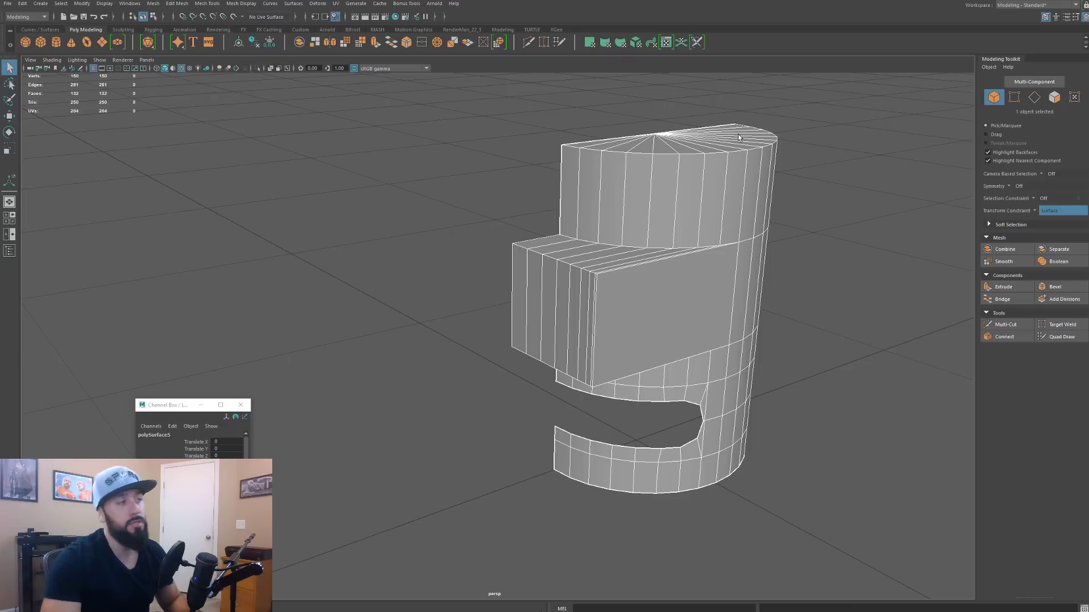
# Step: Delete the 16 top cap faces, leaving the cylinder's top open
pyautogui.keyDown('alt'); pyautogui.moveTo(769, 159); pyautogui.dragTo(707, 156); pyautogui.keyUp('alt')
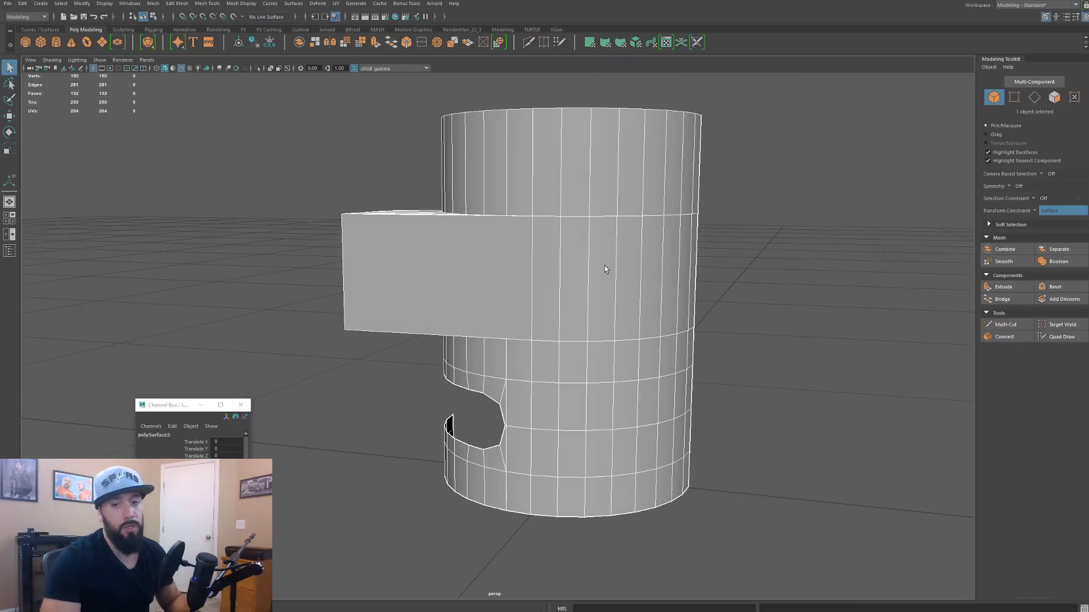
pyautogui.keyDown('alt'); pyautogui.moveTo(604, 266); pyautogui.dragTo(665, 273); pyautogui.keyUp('alt')
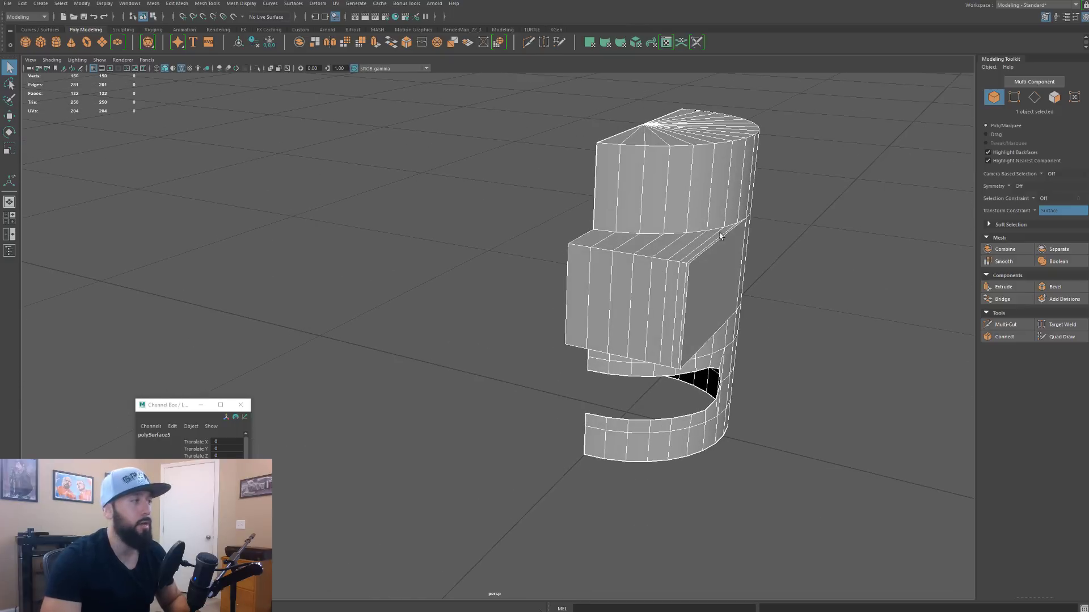
pyautogui.keyDown('alt'); pyautogui.moveTo(722, 237); pyautogui.dragTo(675, 245); pyautogui.keyUp('alt')
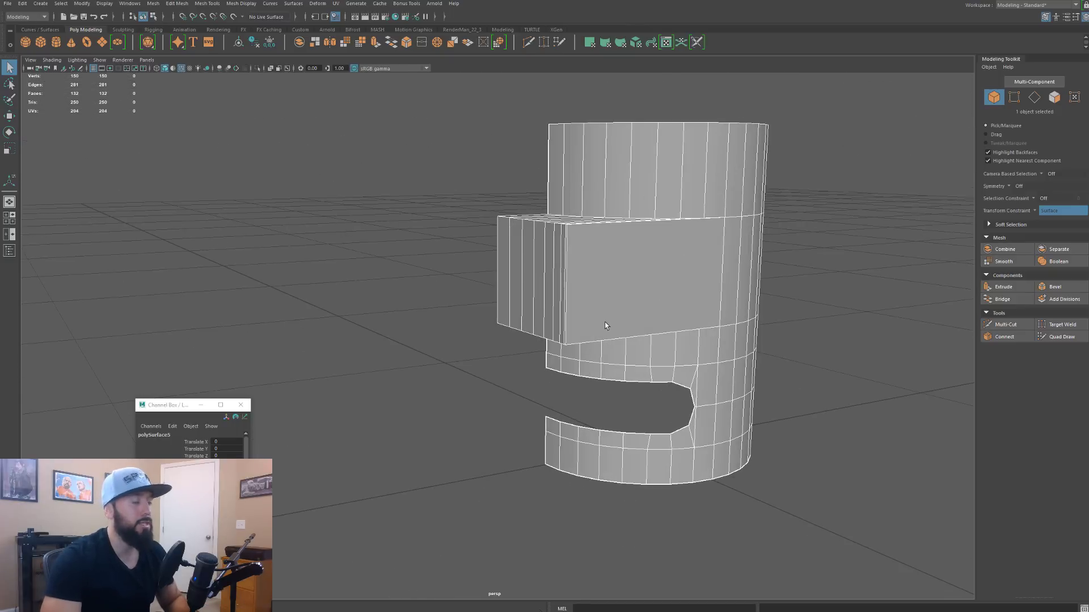
pyautogui.moveTo(681, 348)
pyautogui.keyDown('alt'); pyautogui.mouseDown()
pyautogui.moveTo(673, 338)
pyautogui.moveTo(658, 345)
pyautogui.moveTo(664, 374)
pyautogui.moveTo(678, 340)
pyautogui.mouseUp(); pyautogui.keyUp('alt')
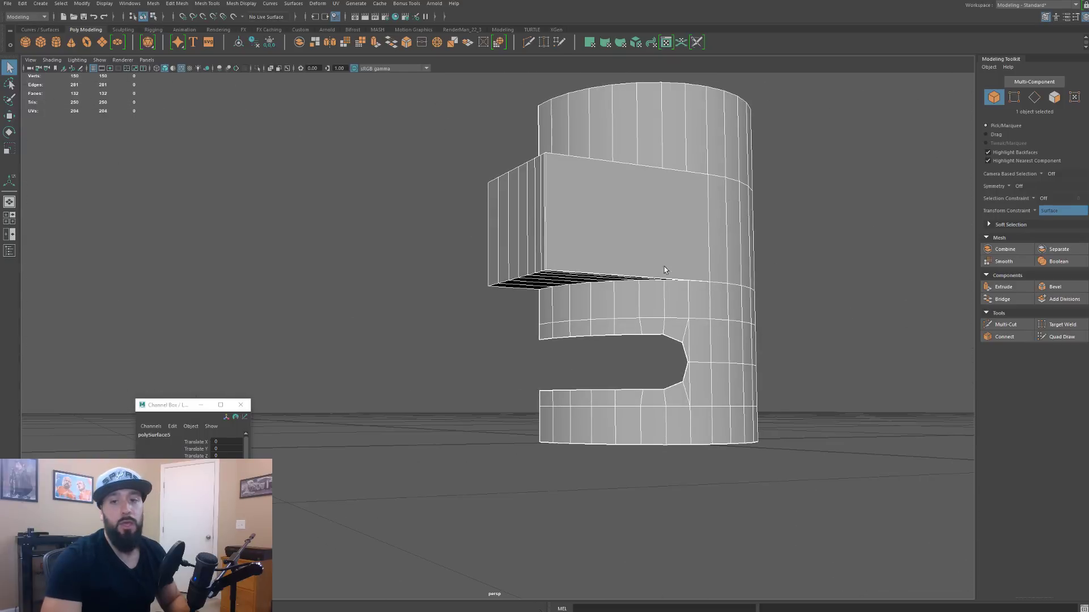
pyautogui.keyDown('alt'); pyautogui.moveTo(732, 274); pyautogui.dragTo(717, 292); pyautogui.keyUp('alt')
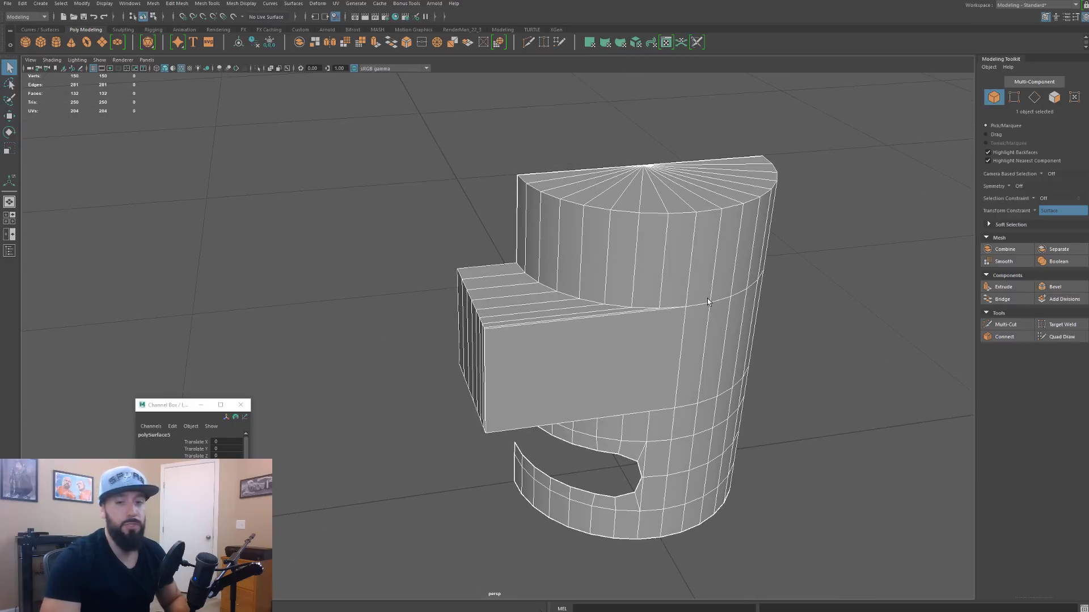
pyautogui.keyDown('alt'); pyautogui.moveTo(686, 290); pyautogui.dragTo(690, 317); pyautogui.keyUp('alt')
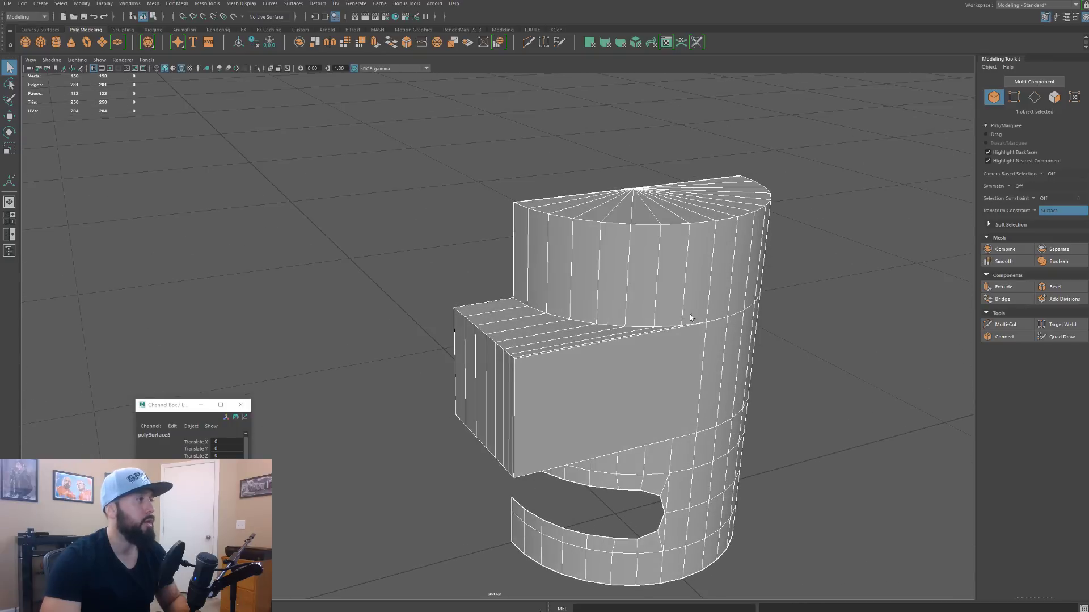
pyautogui.press('Delete')
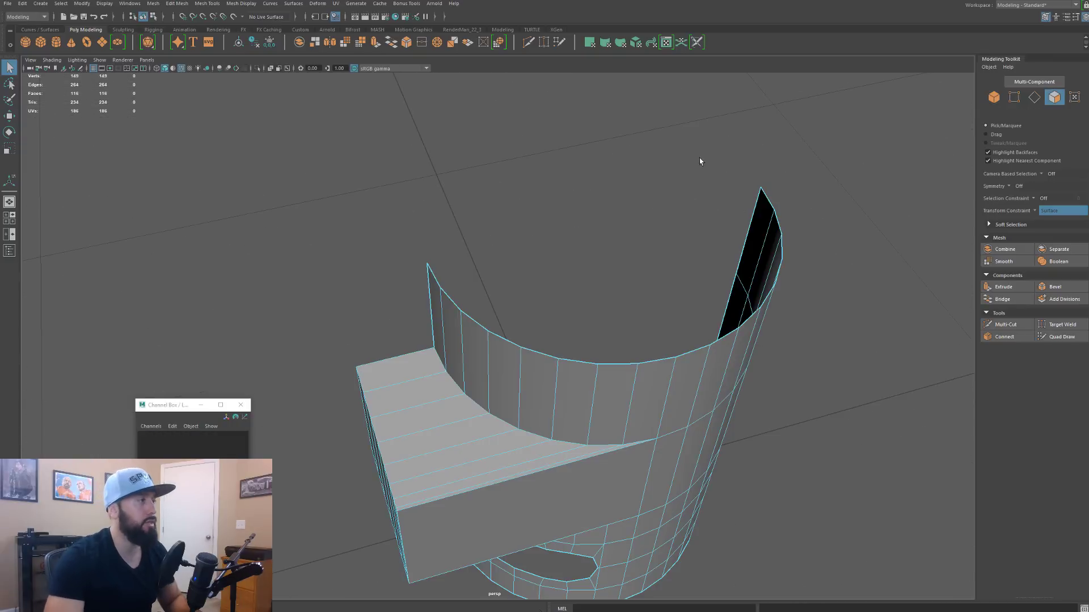
pyautogui.keyDown('alt'); pyautogui.moveTo(700, 158); pyautogui.dragTo(584, 354); pyautogui.keyUp('alt')
# Step: Return to Object Mode and activate the Multi-Cut tool
pyautogui.moveTo(550, 281); pyautogui.dragTo(595, 258, button='right')
pyautogui.keyDown('alt'); pyautogui.moveTo(573, 326); pyautogui.dragTo(569, 247); pyautogui.keyUp('alt')
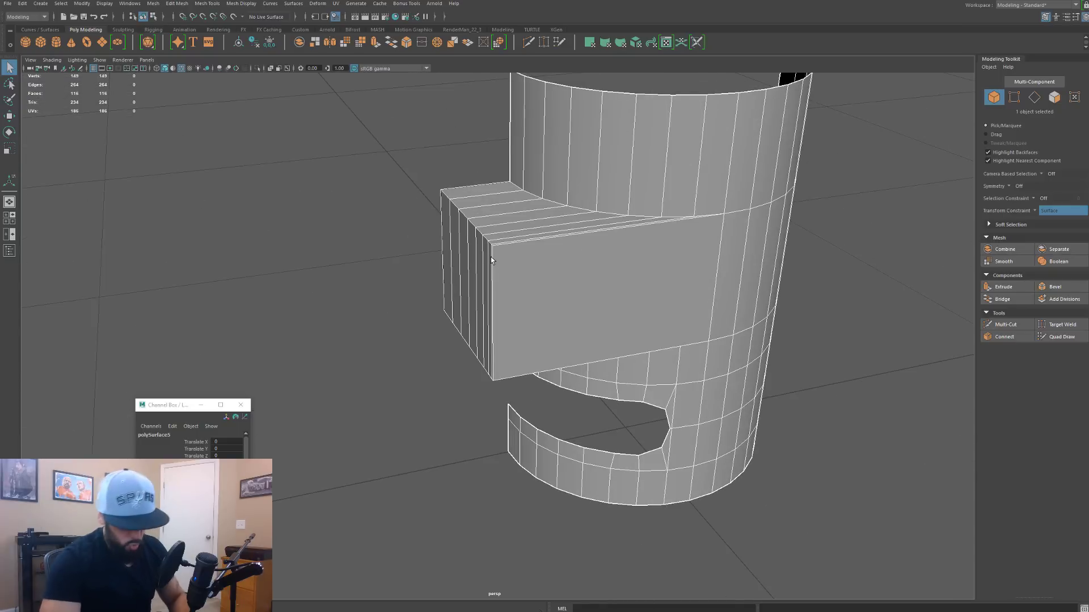
pyautogui.hotkey('ctrl', 'shift', 'x')
pyautogui.keyDown('alt'); pyautogui.moveTo(435, 285); pyautogui.dragTo(468, 264); pyautogui.keyUp('alt')
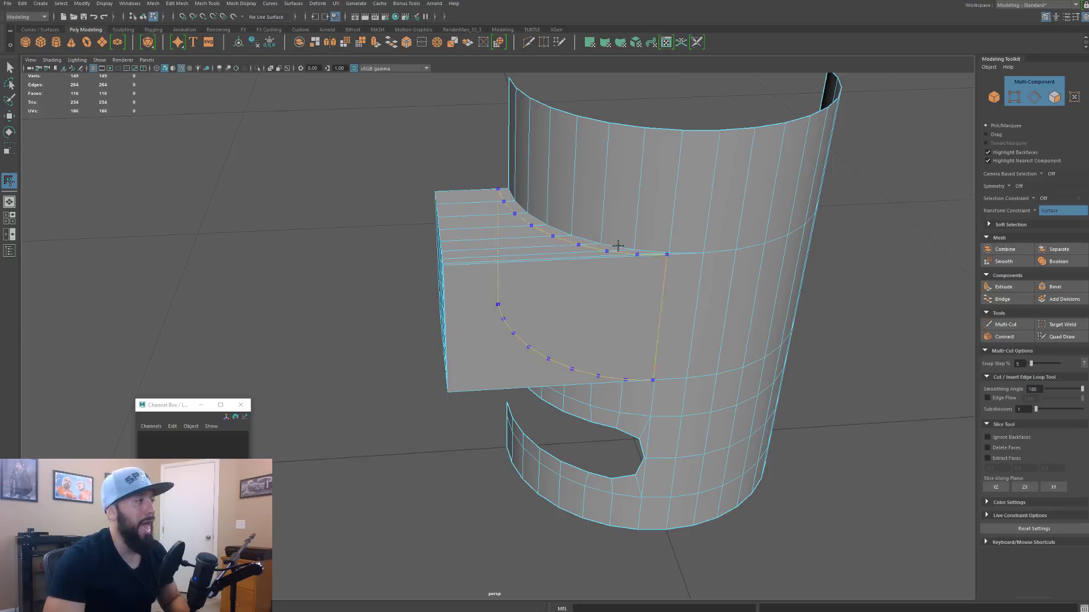
# Step: Cancel the cut and insert an edge loop across the block, slid close to its front edge
pyautogui.click(443, 265)
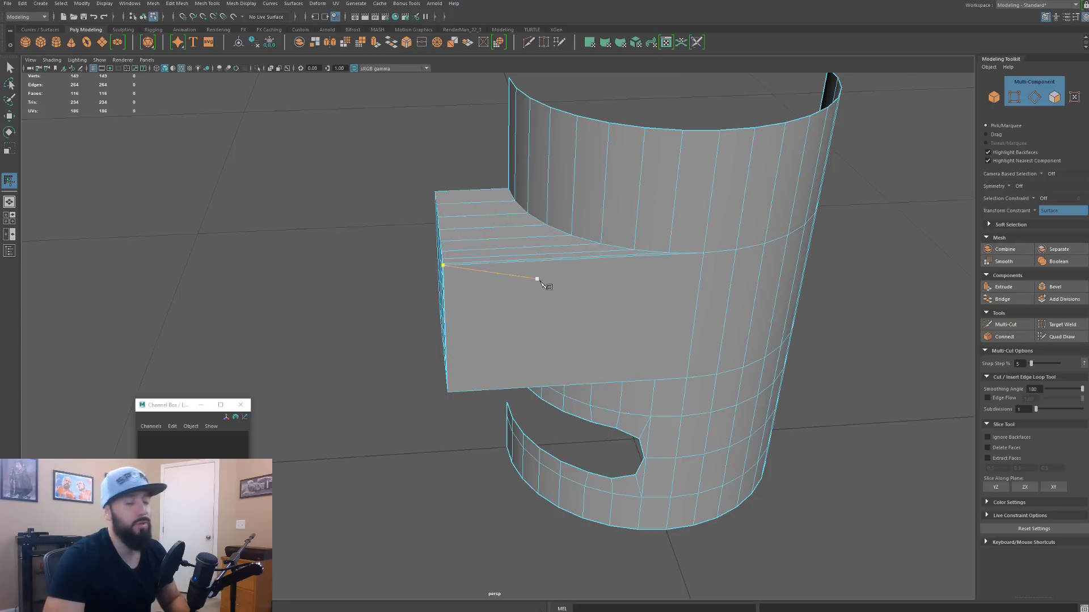
pyautogui.press('ctrl')
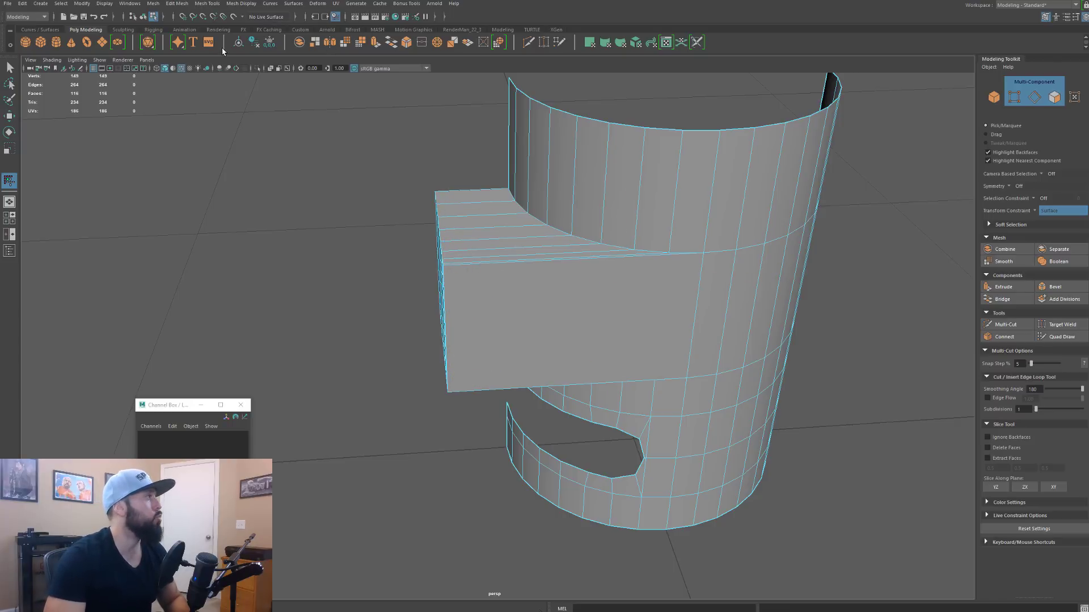
pyautogui.click(205, 4)
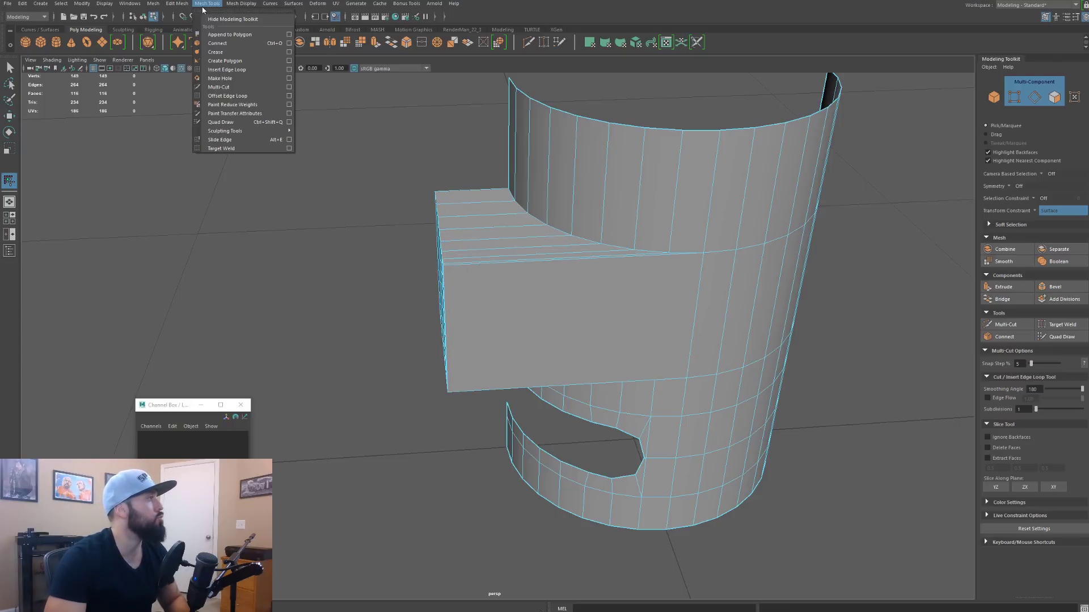
pyautogui.click(227, 70)
pyautogui.moveTo(457, 265); pyautogui.dragTo(449, 264)
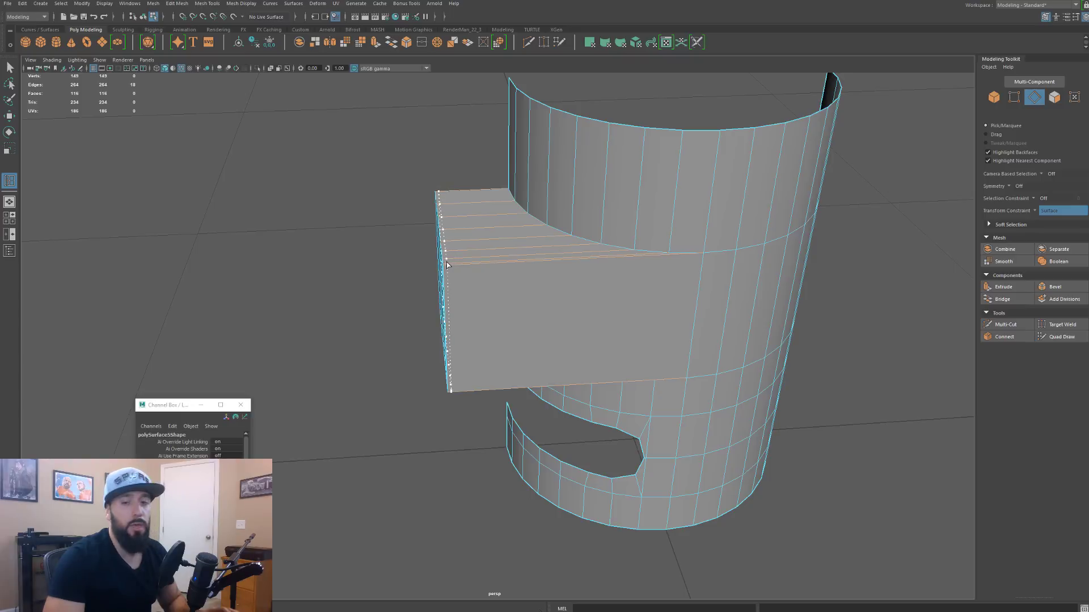
pyautogui.moveTo(446, 262); pyautogui.dragTo(449, 265)
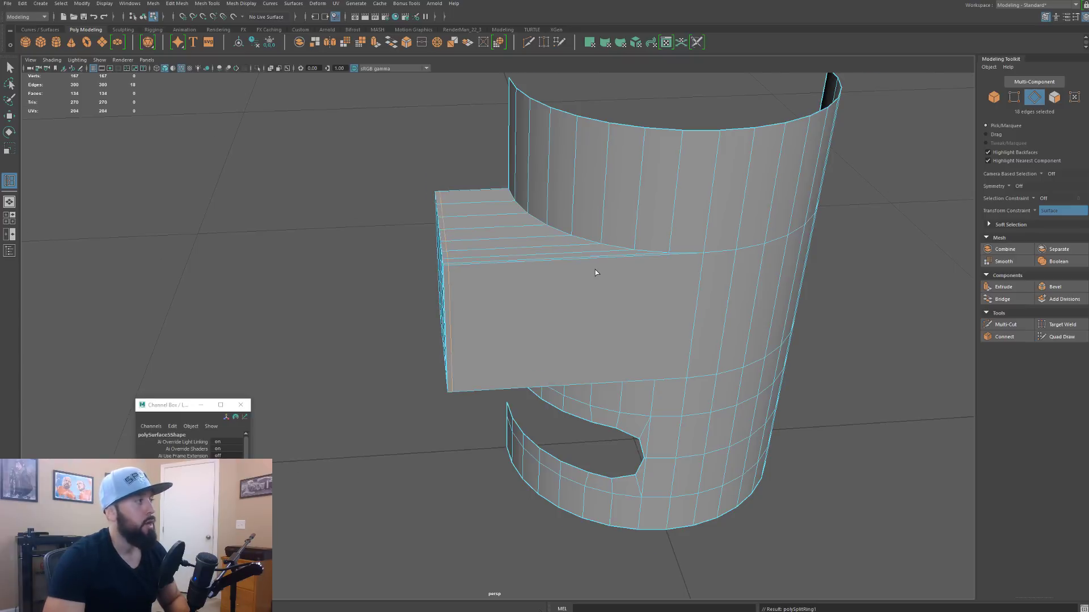
pyautogui.keyDown('alt'); pyautogui.moveTo(593, 273); pyautogui.dragTo(553, 276); pyautogui.keyUp('alt')
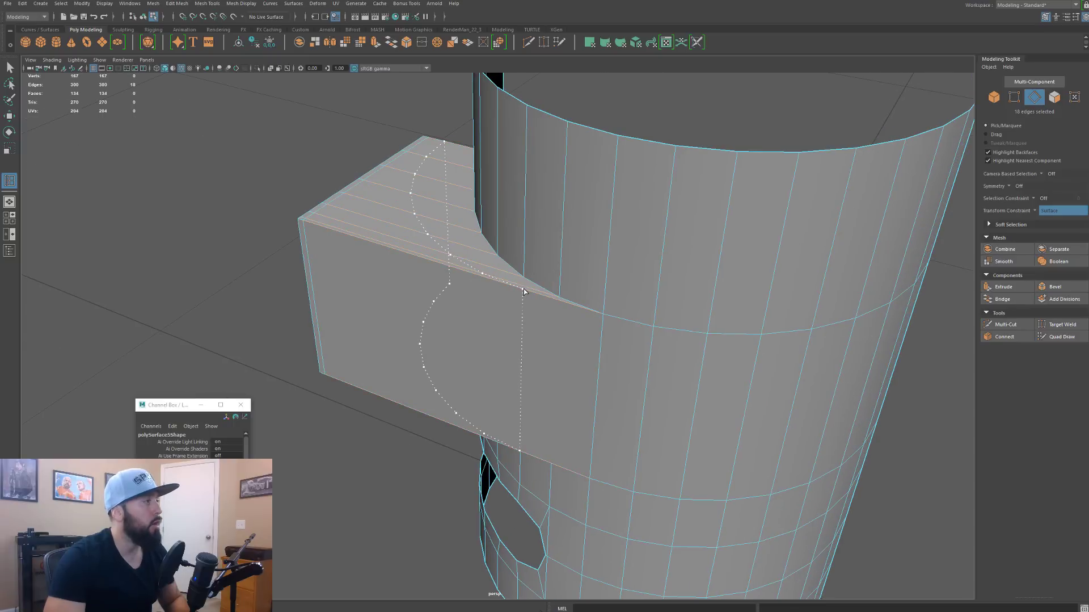
# Step: Add supporting edge loops where the block meets the cylinder and on the block
pyautogui.moveTo(597, 304); pyautogui.dragTo(595, 305)
pyautogui.keyDown('alt'); pyautogui.moveTo(539, 322); pyautogui.dragTo(480, 317); pyautogui.keyUp('alt')
pyautogui.keyDown('alt'); pyautogui.moveTo(480, 317); pyautogui.dragTo(458, 370, button='middle'); pyautogui.keyUp('alt')
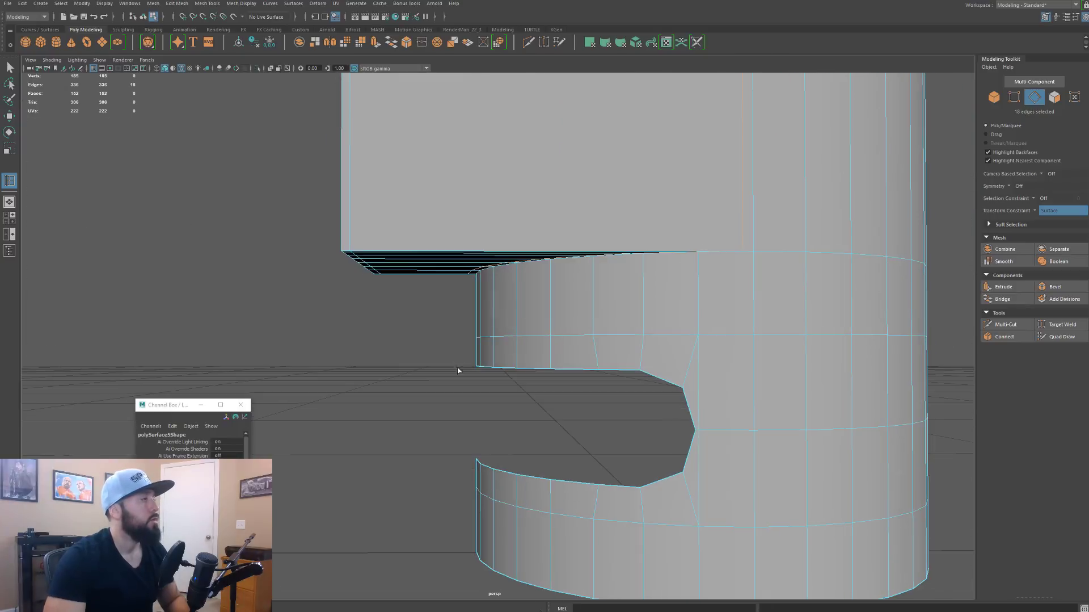
pyautogui.click(348, 241)
pyautogui.keyDown('alt'); pyautogui.moveTo(348, 241); pyautogui.dragTo(370, 356); pyautogui.keyUp('alt')
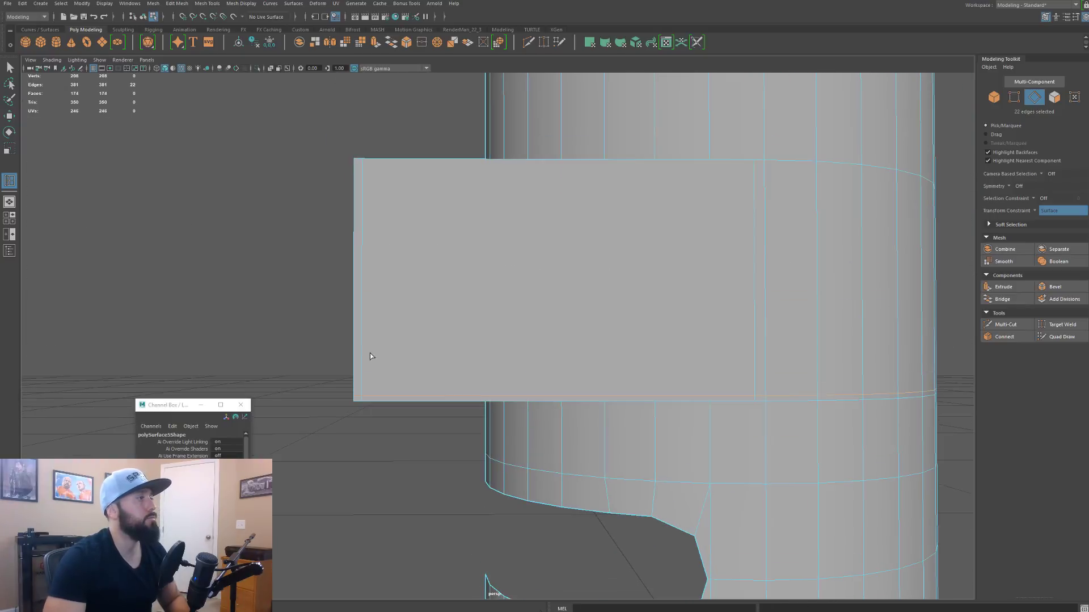
# Step: Add a loop beside the notch, undo it, and place a loop near the lower rim
pyautogui.click(360, 171)
pyautogui.keyDown('alt'); pyautogui.moveTo(501, 257); pyautogui.dragTo(563, 338); pyautogui.keyUp('alt')
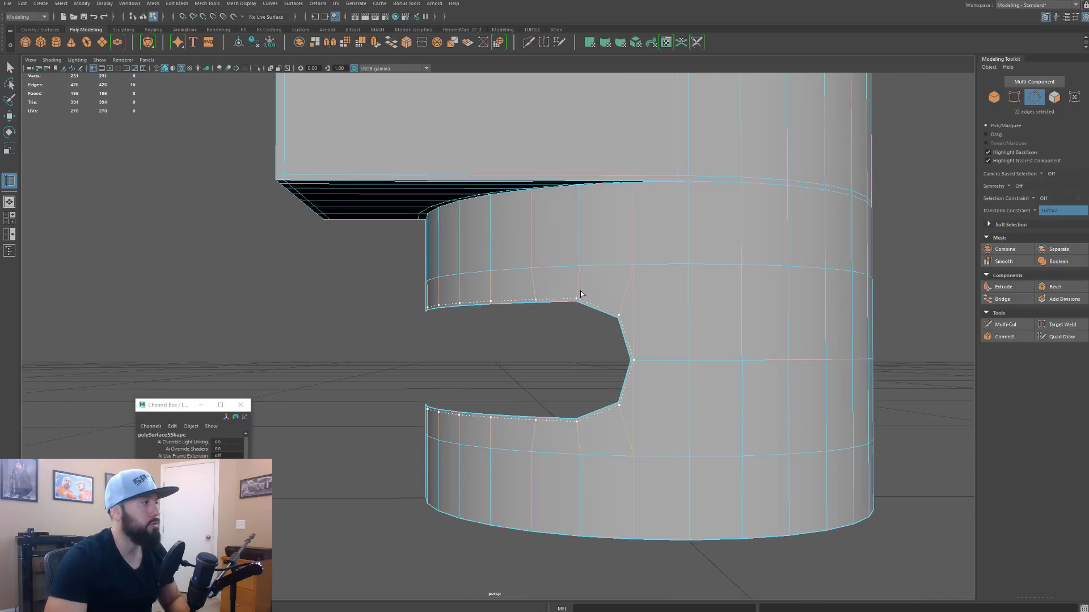
pyautogui.hotkey('ctrl', 'z')
pyautogui.keyDown('alt'); pyautogui.moveTo(579, 301); pyautogui.dragTo(643, 321); pyautogui.keyUp('alt')
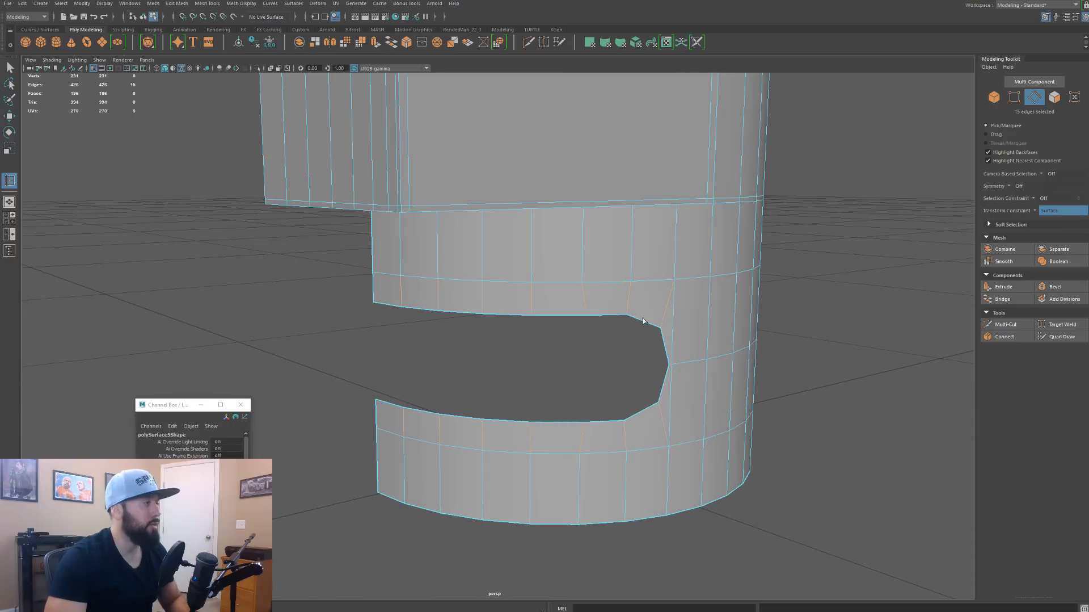
pyautogui.scroll(4, 683, 354)
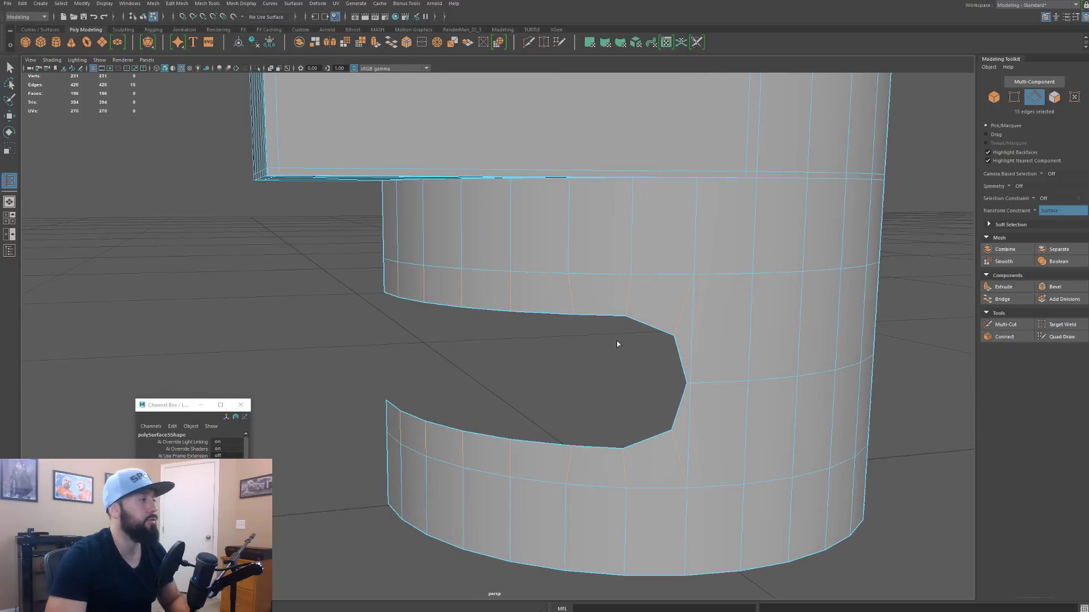
pyautogui.keyDown('alt'); pyautogui.moveTo(613, 165); pyautogui.dragTo(562, 440, button='middle'); pyautogui.keyUp('alt')
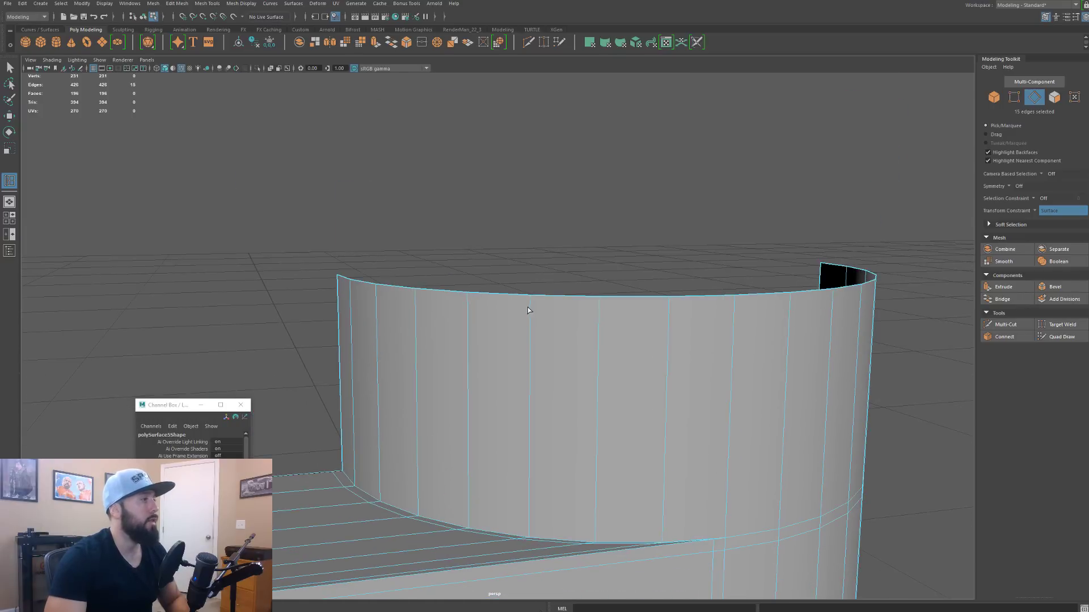
pyautogui.moveTo(531, 301); pyautogui.dragTo(531, 300)
pyautogui.keyDown('alt'); pyautogui.moveTo(523, 375); pyautogui.dragTo(508, 136, button='middle'); pyautogui.keyUp('alt')
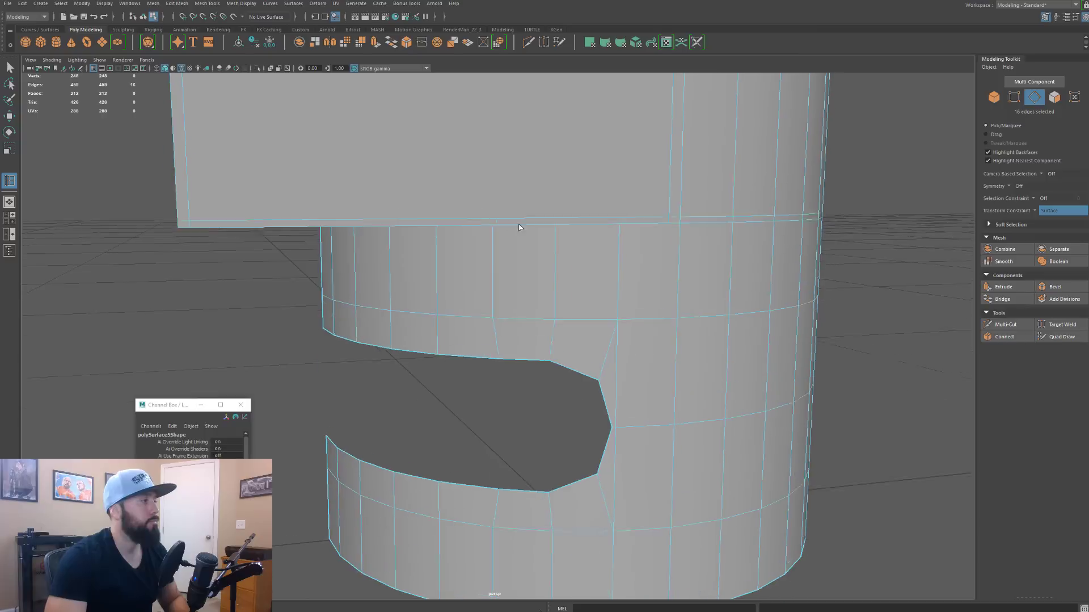
pyautogui.keyDown('alt'); pyautogui.moveTo(511, 499); pyautogui.dragTo(506, 341, button='middle'); pyautogui.keyUp('alt')
pyautogui.keyDown('alt'); pyautogui.moveTo(562, 460); pyautogui.dragTo(409, 284); pyautogui.keyUp('alt')
# Step: Insert another edge loop near the bottom rim and turn on smooth mesh preview
pyautogui.hotkey('ctrl', 'e')
pyautogui.press('q')
pyautogui.press('3')
pyautogui.scroll(3, 434, 320)
# Step: Inspect the smoothed model in Object Mode, then switch the preview back off
pyautogui.moveTo(425, 250); pyautogui.dragTo(388, 241, button='right')
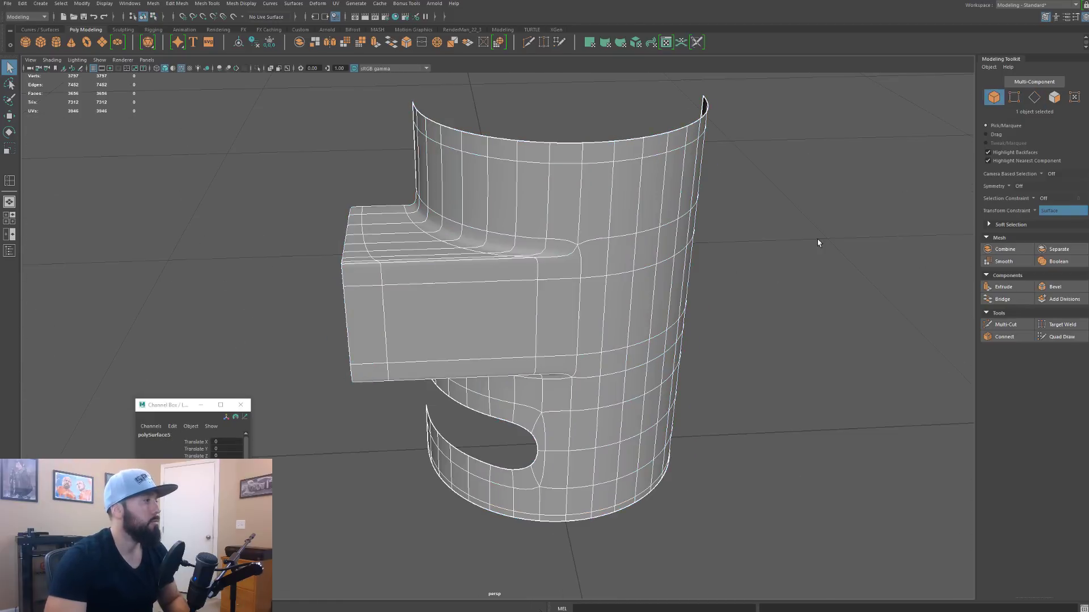
pyautogui.click(818, 242)
pyautogui.keyDown('alt'); pyautogui.moveTo(661, 321); pyautogui.dragTo(587, 305); pyautogui.keyUp('alt')
pyautogui.click(530, 226)
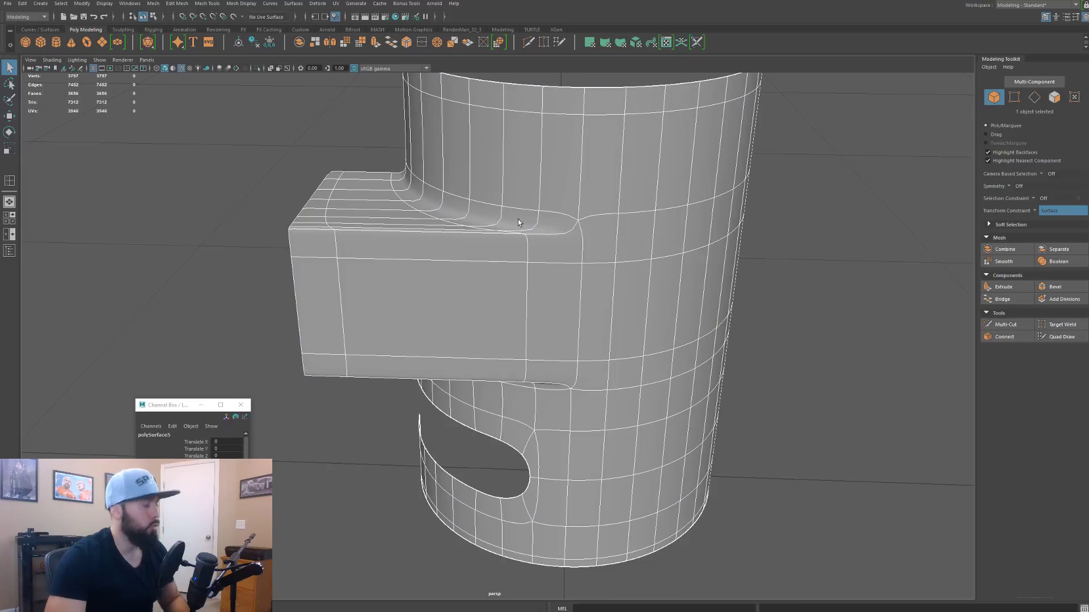
pyautogui.press('1')
pyautogui.scroll(5, 533, 255)
pyautogui.keyDown('alt'); pyautogui.moveTo(543, 236); pyautogui.dragTo(574, 337); pyautogui.keyUp('alt')
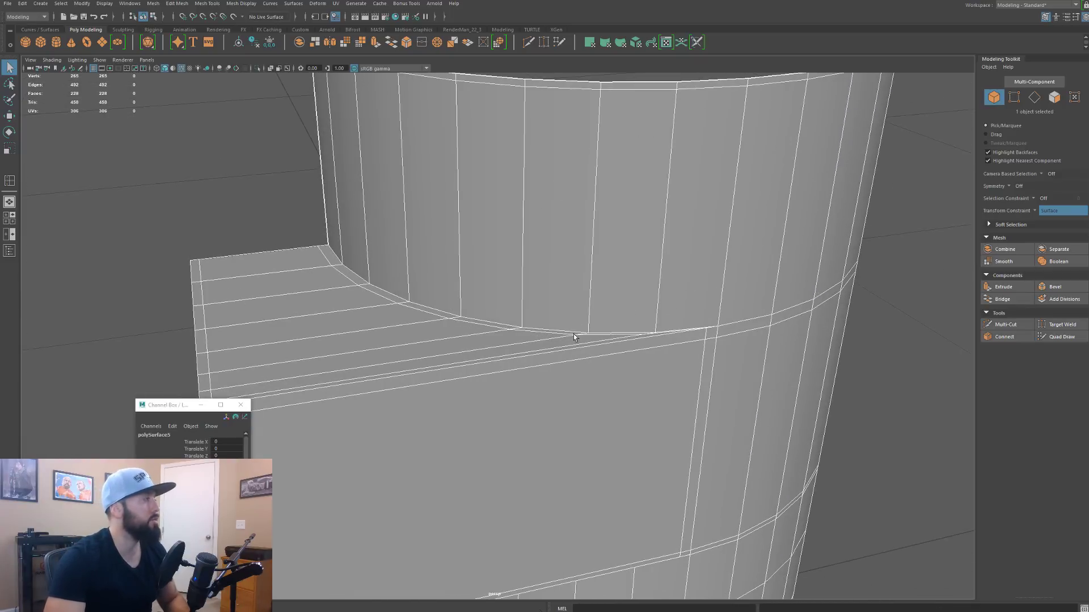
# Step: Insert support edge loops around the upper cylinder and under the block
pyautogui.click(174, 3)
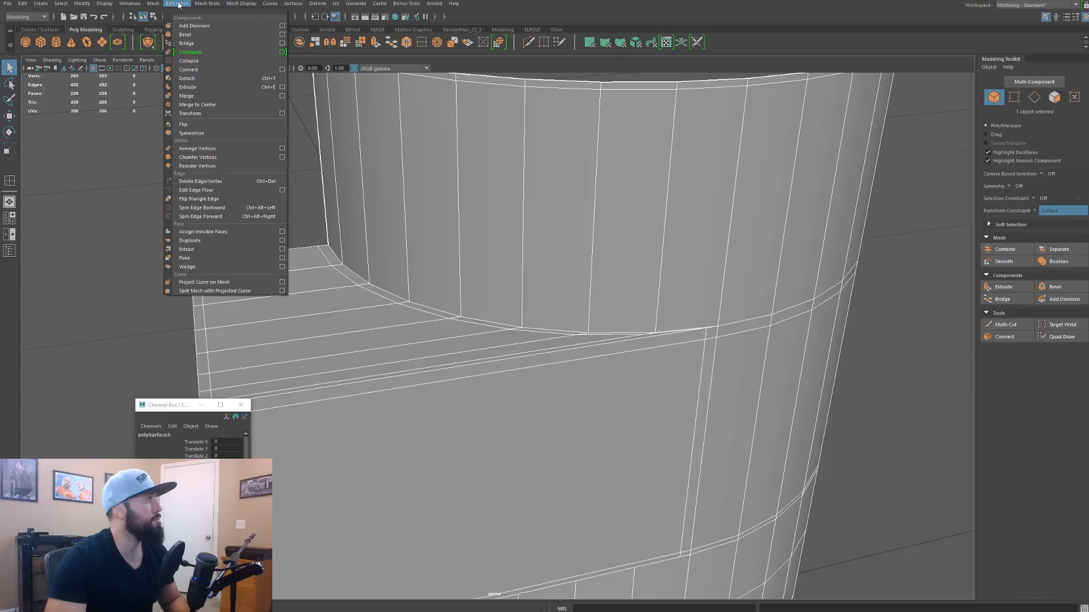
pyautogui.moveTo(196, 4)
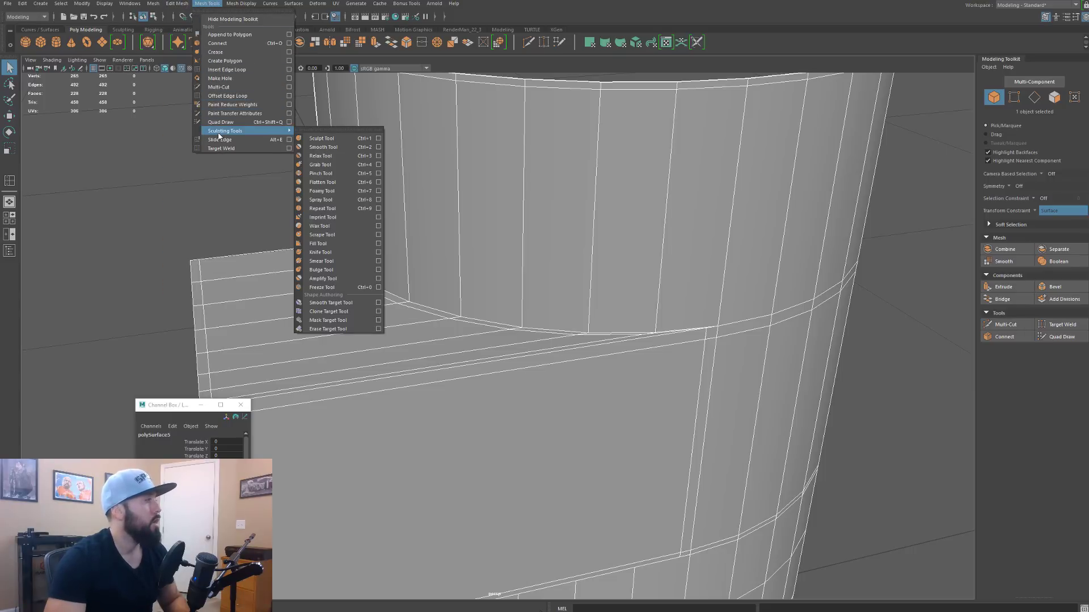
pyautogui.moveTo(234, 3)
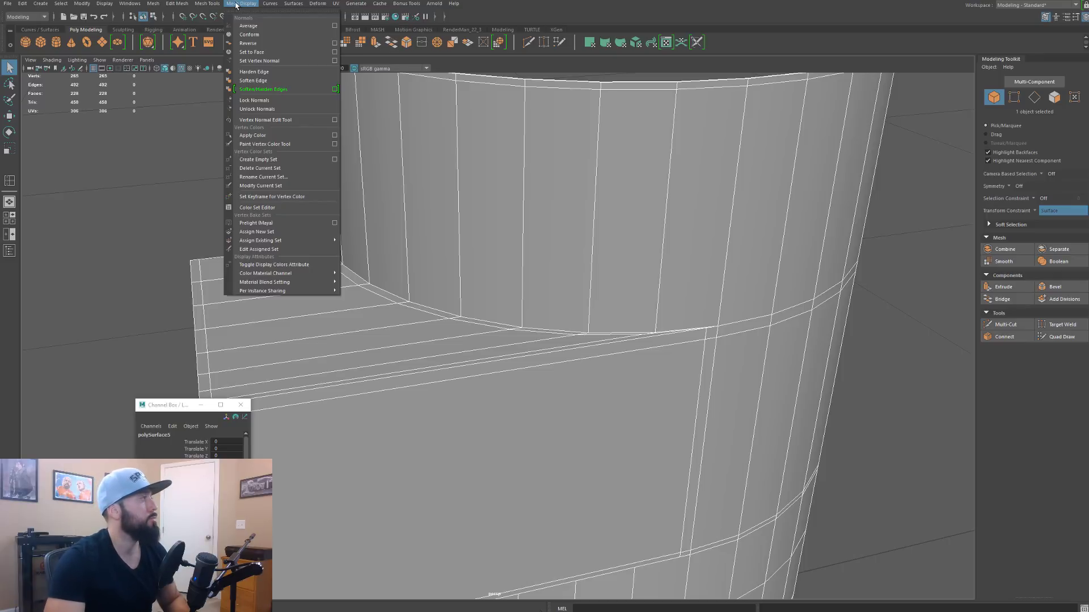
pyautogui.click(227, 96)
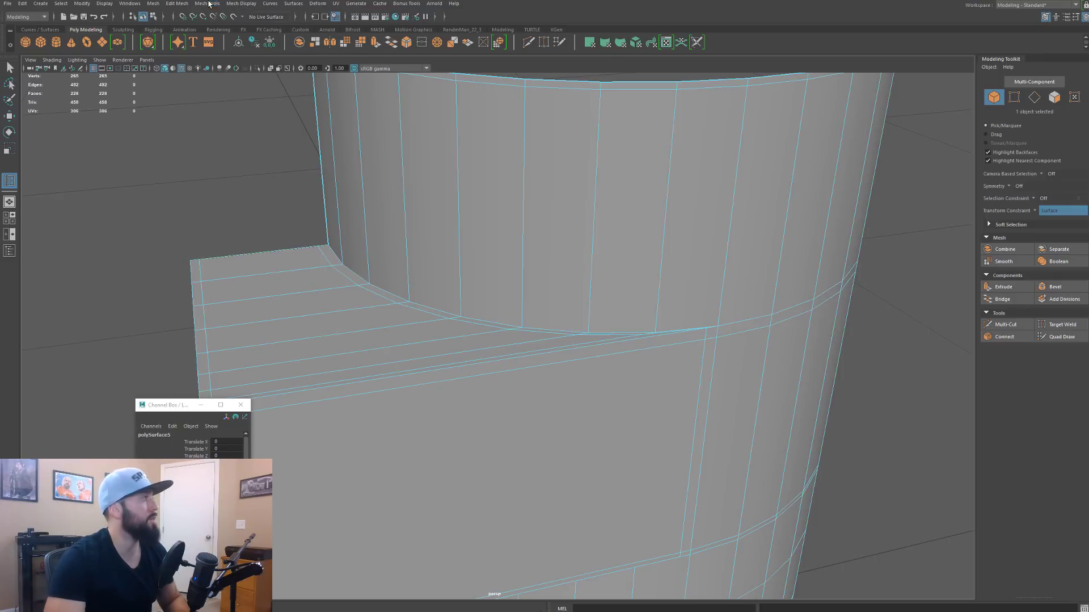
pyautogui.keyDown('alt'); pyautogui.moveTo(410, 124); pyautogui.dragTo(334, 271); pyautogui.keyUp('alt')
pyautogui.doubleClick(335, 252)
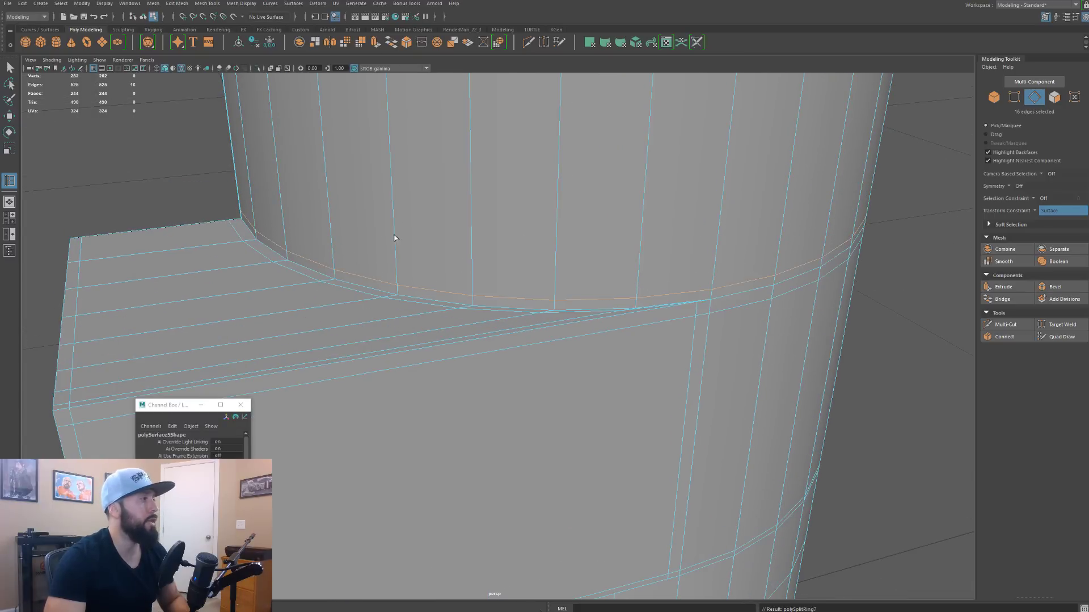
pyautogui.keyDown('alt'); pyautogui.moveTo(396, 237); pyautogui.dragTo(404, 201); pyautogui.keyUp('alt')
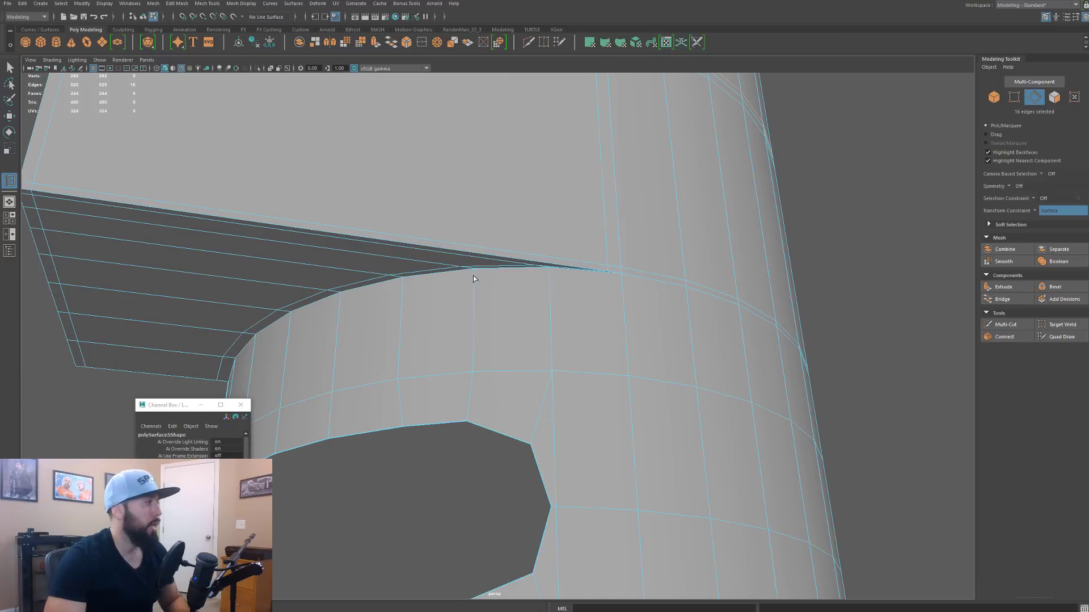
pyautogui.moveTo(473, 274); pyautogui.dragTo(473, 275)
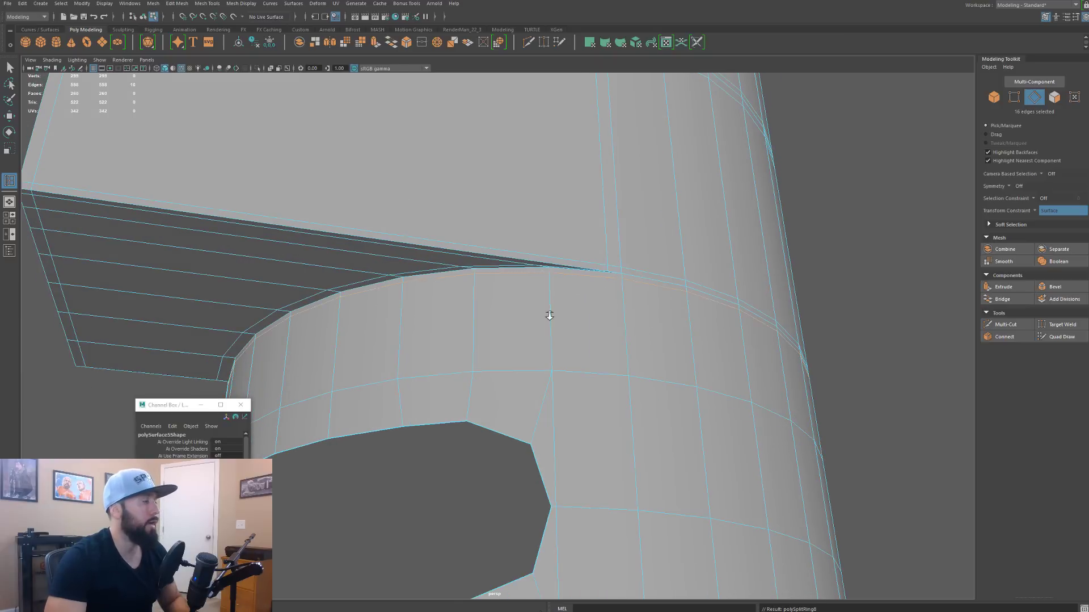
pyautogui.keyDown('alt'); pyautogui.moveTo(549, 316); pyautogui.dragTo(440, 278, button='right'); pyautogui.keyUp('alt')
pyautogui.keyDown('alt'); pyautogui.moveTo(440, 278); pyautogui.dragTo(489, 316); pyautogui.keyUp('alt')
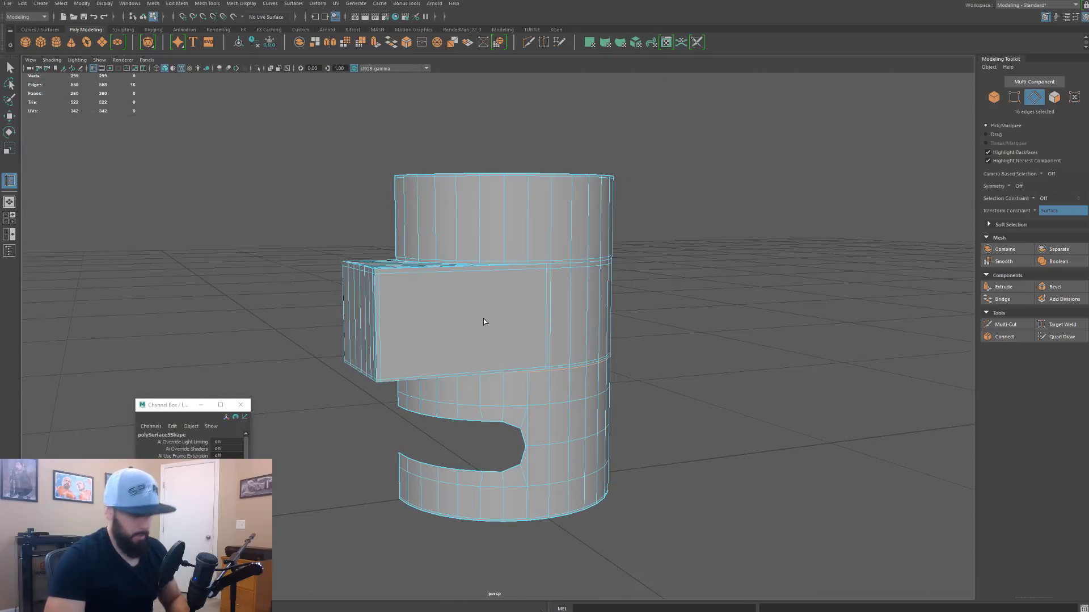
# Step: Turn on smooth mesh preview and deselect the model in Object Mode
pyautogui.press('3')
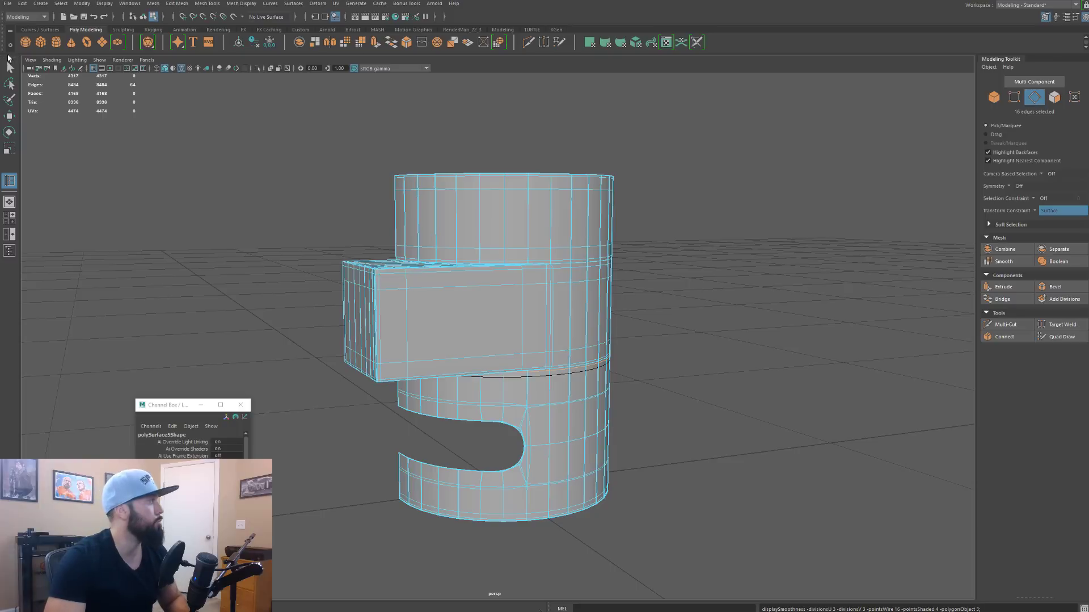
pyautogui.press('q')
pyautogui.moveTo(522, 210); pyautogui.dragTo(564, 201, button='right')
pyautogui.click(699, 169)
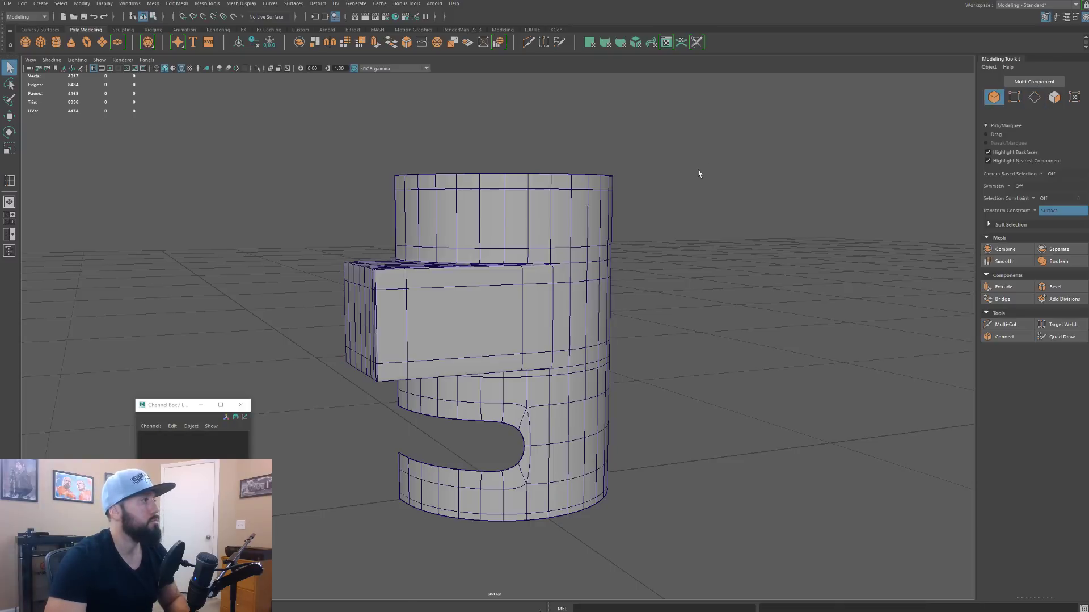
pyautogui.keyDown('alt'); pyautogui.moveTo(699, 169); pyautogui.dragTo(696, 204); pyautogui.keyUp('alt')
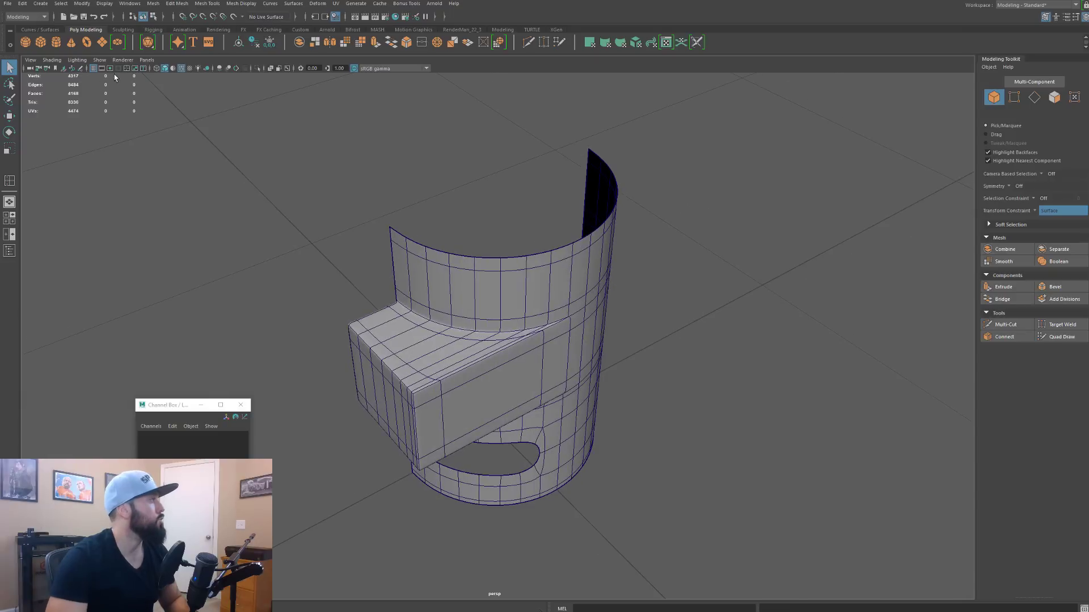
# Step: Turn off Wireframe on Shaded, inspect the smoothed model, and reselect the mesh
pyautogui.click(52, 60)
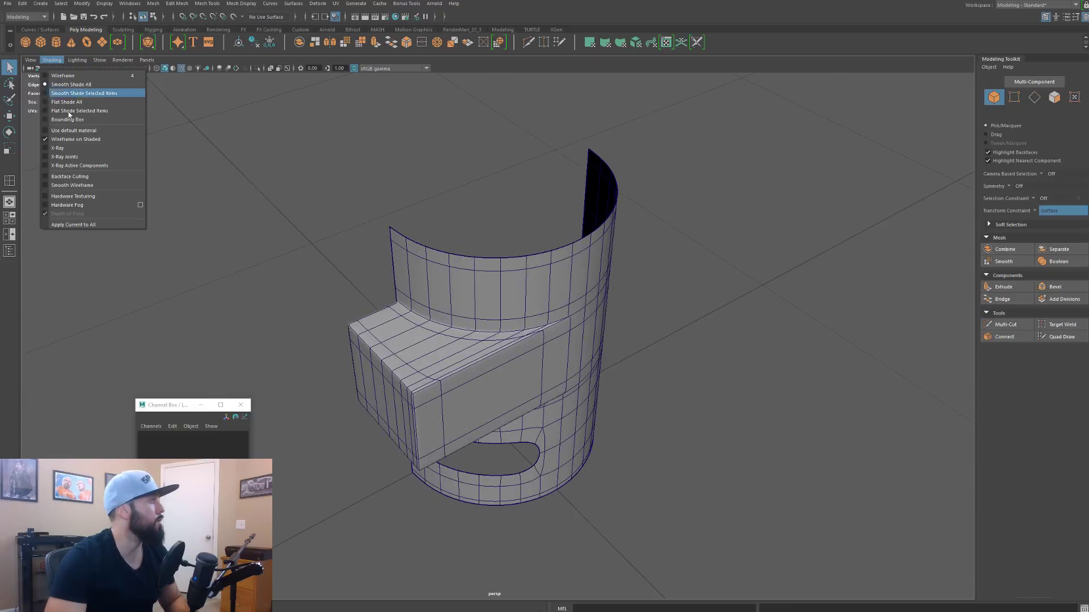
pyautogui.click(71, 141)
pyautogui.moveTo(392, 250)
pyautogui.keyDown('alt'); pyautogui.mouseDown()
pyautogui.moveTo(312, 226)
pyautogui.moveTo(440, 219)
pyautogui.moveTo(367, 221)
pyautogui.moveTo(339, 259)
pyautogui.mouseUp(); pyautogui.keyUp('alt')
pyautogui.keyDown('alt'); pyautogui.moveTo(338, 259); pyautogui.dragTo(472, 227, button='right'); pyautogui.keyUp('alt')
pyautogui.keyDown('alt'); pyautogui.moveTo(472, 227); pyautogui.dragTo(465, 237); pyautogui.keyUp('alt')
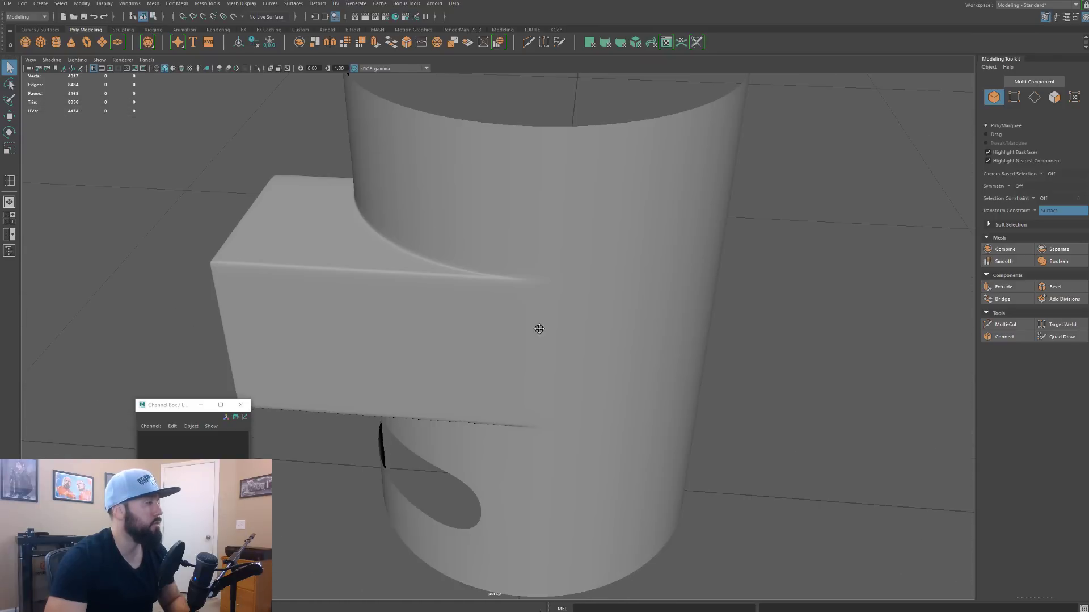
pyautogui.keyDown('alt'); pyautogui.moveTo(539, 329); pyautogui.dragTo(489, 207, button='middle'); pyautogui.keyUp('alt')
pyautogui.keyDown('alt'); pyautogui.moveTo(489, 207); pyautogui.dragTo(476, 326, button='right'); pyautogui.keyUp('alt')
pyautogui.keyDown('alt'); pyautogui.moveTo(477, 327); pyautogui.dragTo(512, 312); pyautogui.keyUp('alt')
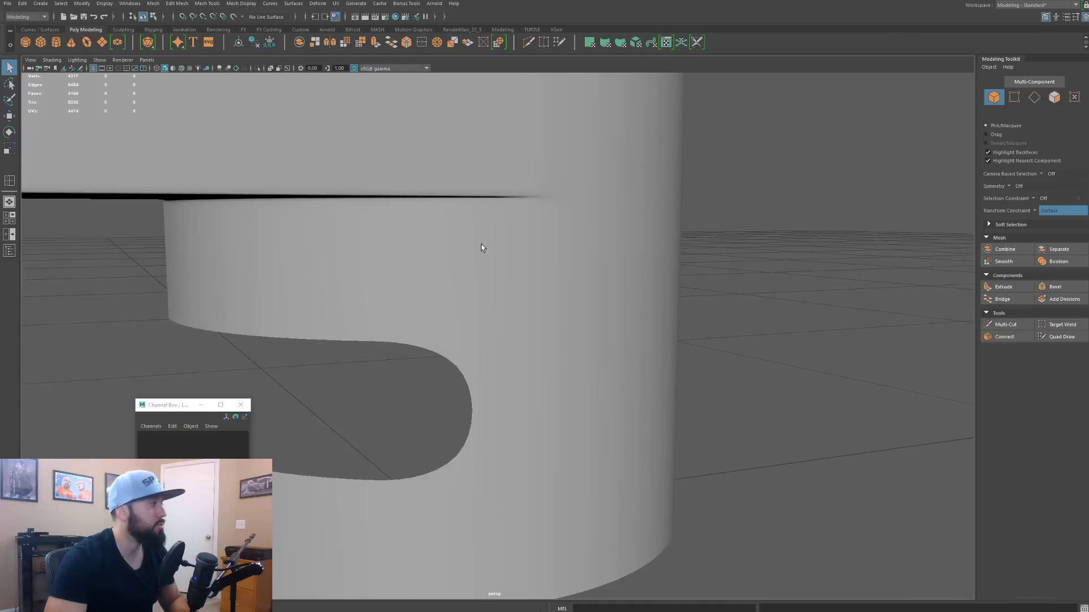
pyautogui.keyDown('alt'); pyautogui.moveTo(481, 247); pyautogui.dragTo(562, 303); pyautogui.keyUp('alt')
pyautogui.click(571, 202)
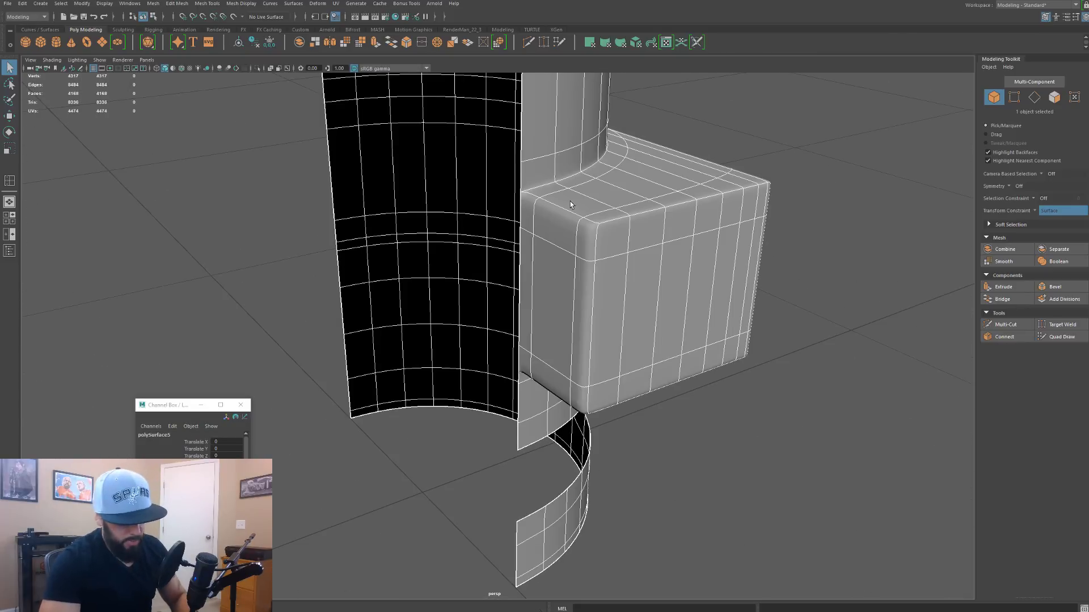
# Step: Return to the unsmoothed mesh and select one end face of the block
pyautogui.press('1')
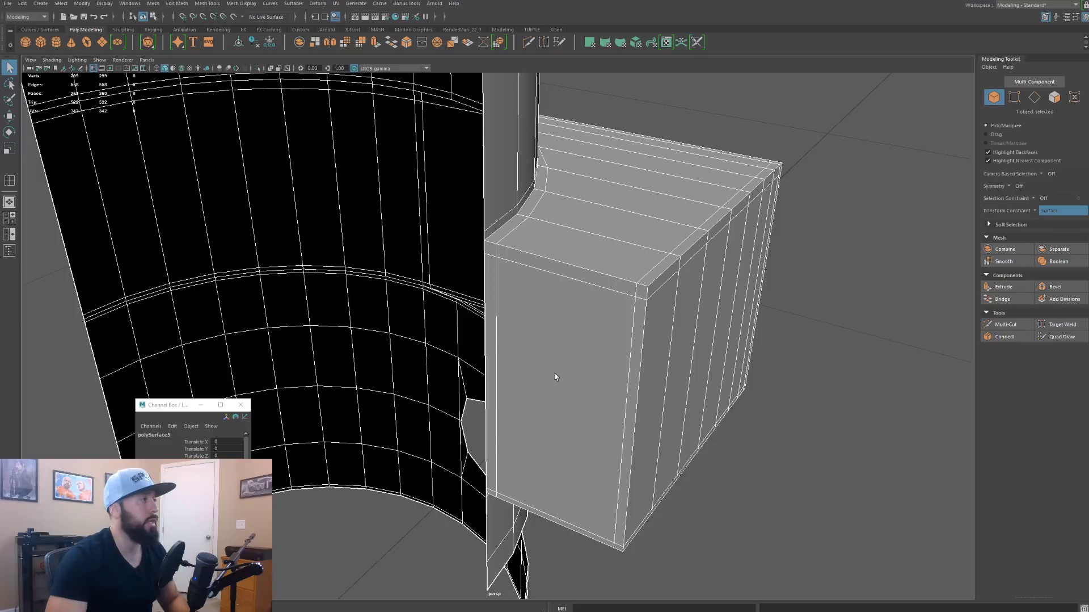
pyautogui.keyDown('alt'); pyautogui.moveTo(604, 290); pyautogui.dragTo(594, 240); pyautogui.keyUp('alt')
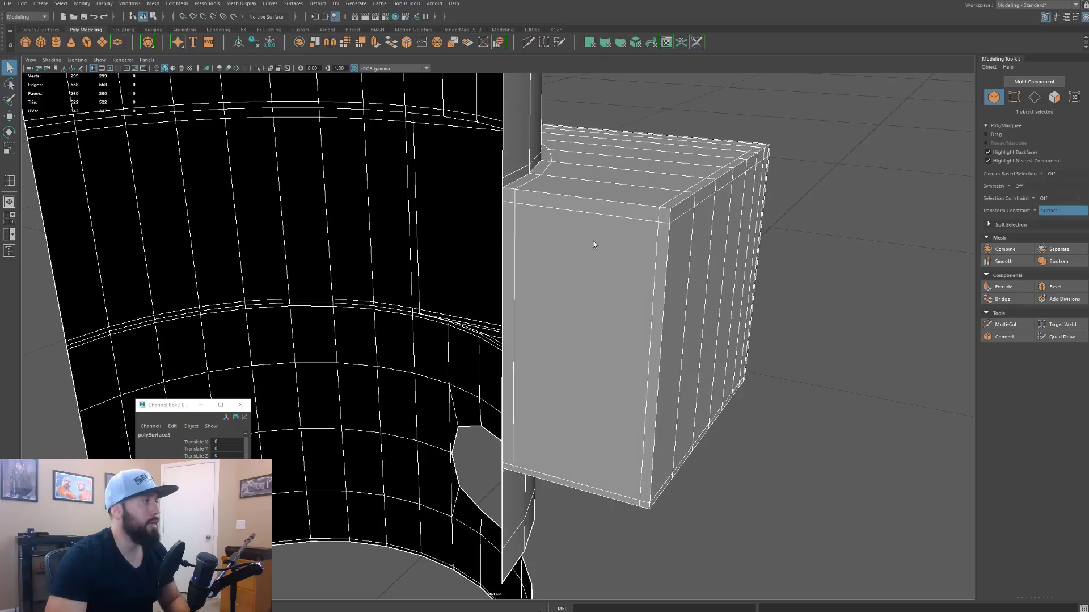
pyautogui.moveTo(593, 241); pyautogui.dragTo(589, 258, button='right')
pyautogui.click(589, 258)
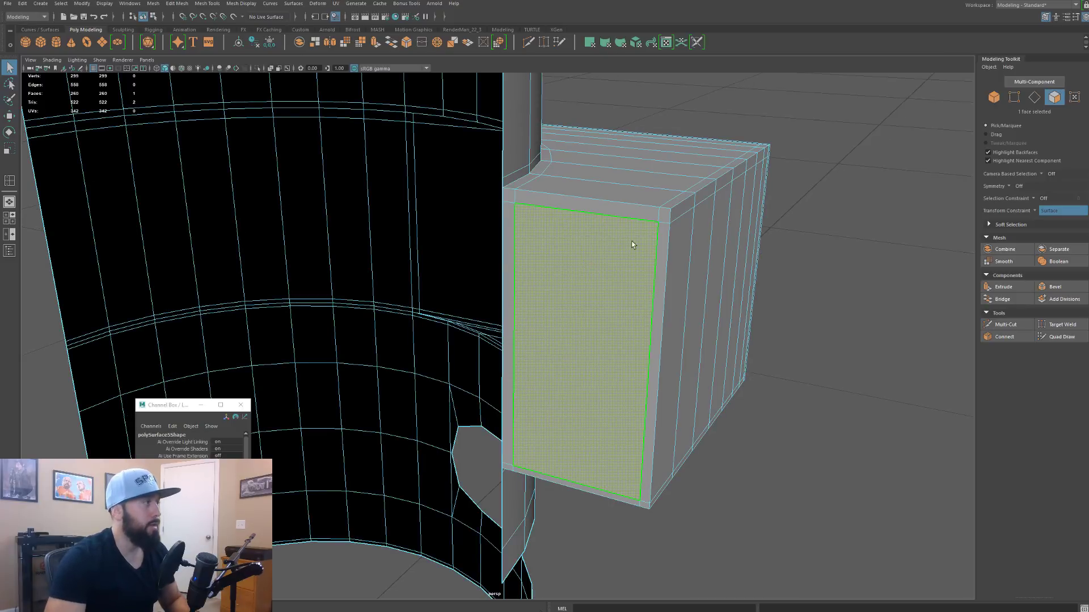
pyautogui.keyDown('alt'); pyautogui.moveTo(632, 239); pyautogui.dragTo(335, 267); pyautogui.keyUp('alt')
pyautogui.click(349, 202)
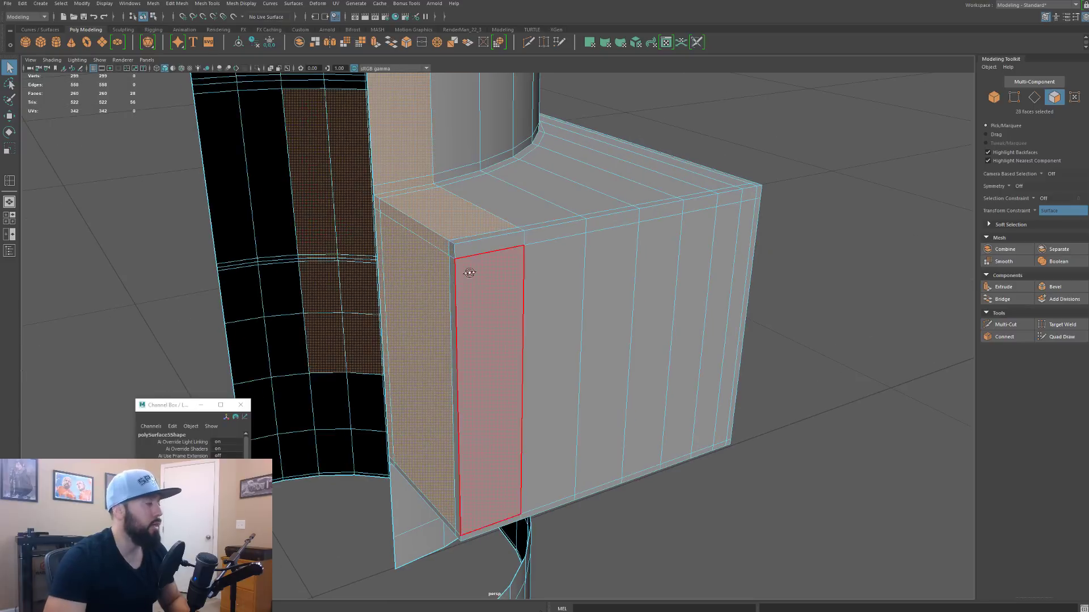
pyautogui.keyDown('alt'); pyautogui.moveTo(488, 340); pyautogui.dragTo(548, 292); pyautogui.keyUp('alt')
pyautogui.click(692, 312)
pyautogui.click(678, 328)
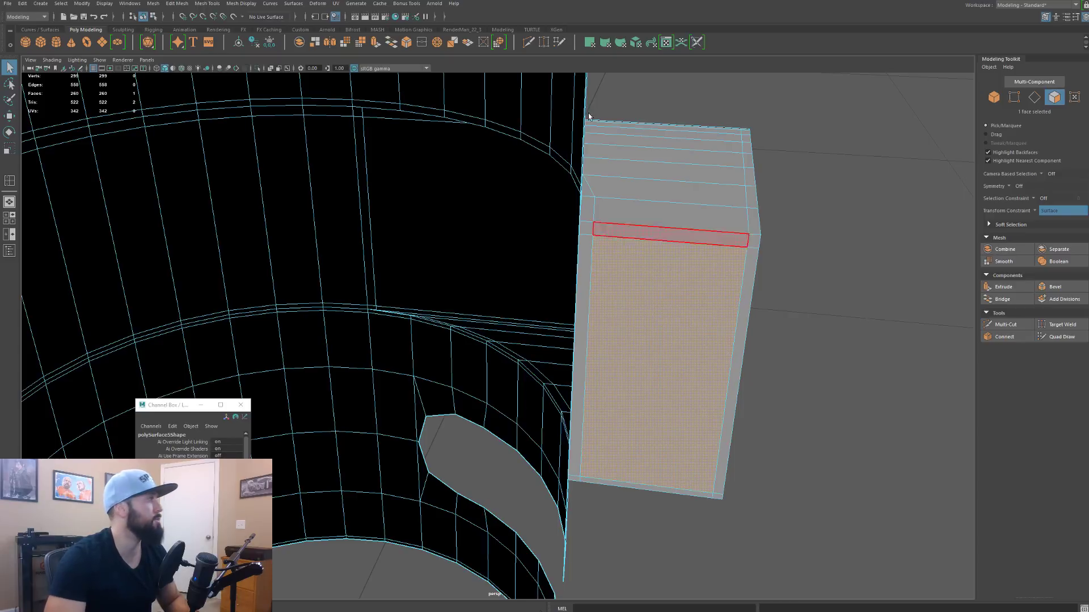
# Step: Grow the selection to all nine block end faces and delete them
pyautogui.click(60, 4)
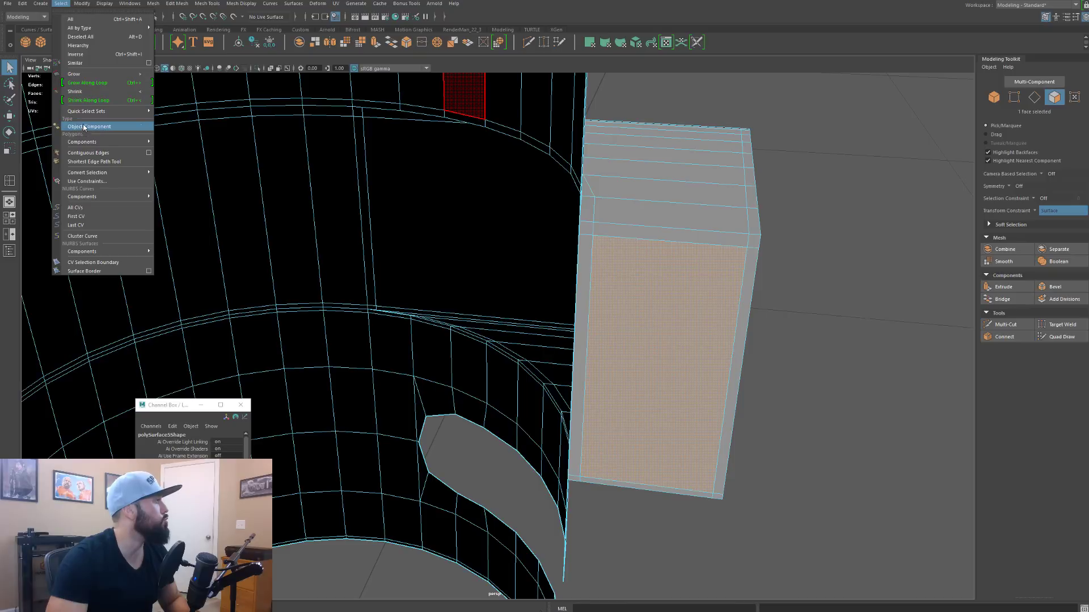
pyautogui.click(91, 75)
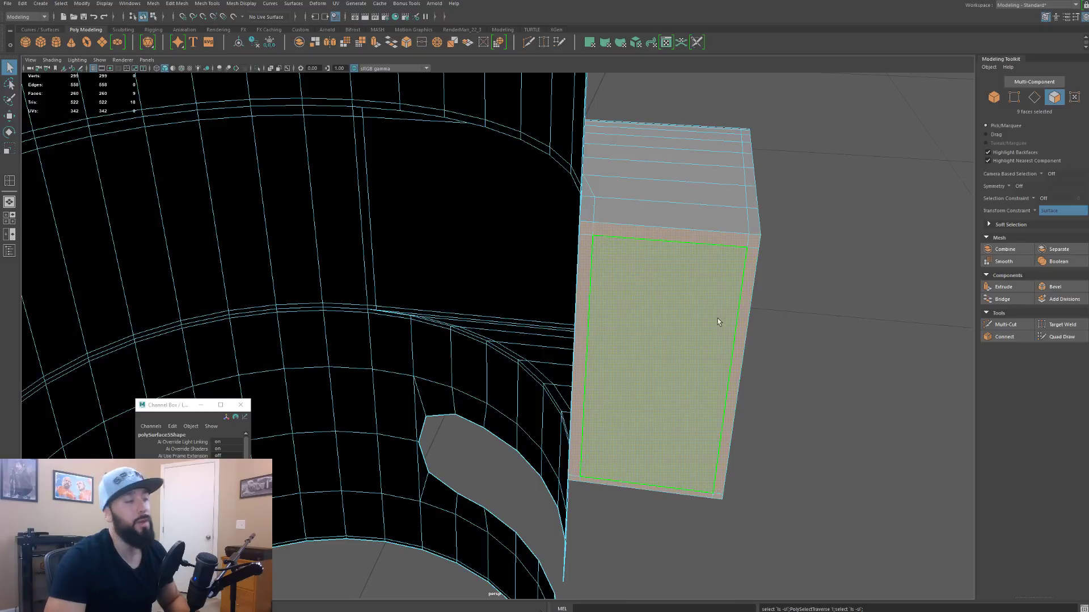
pyautogui.keyDown('alt'); pyautogui.moveTo(717, 318); pyautogui.dragTo(528, 288); pyautogui.keyUp('alt')
pyautogui.press('Delete')
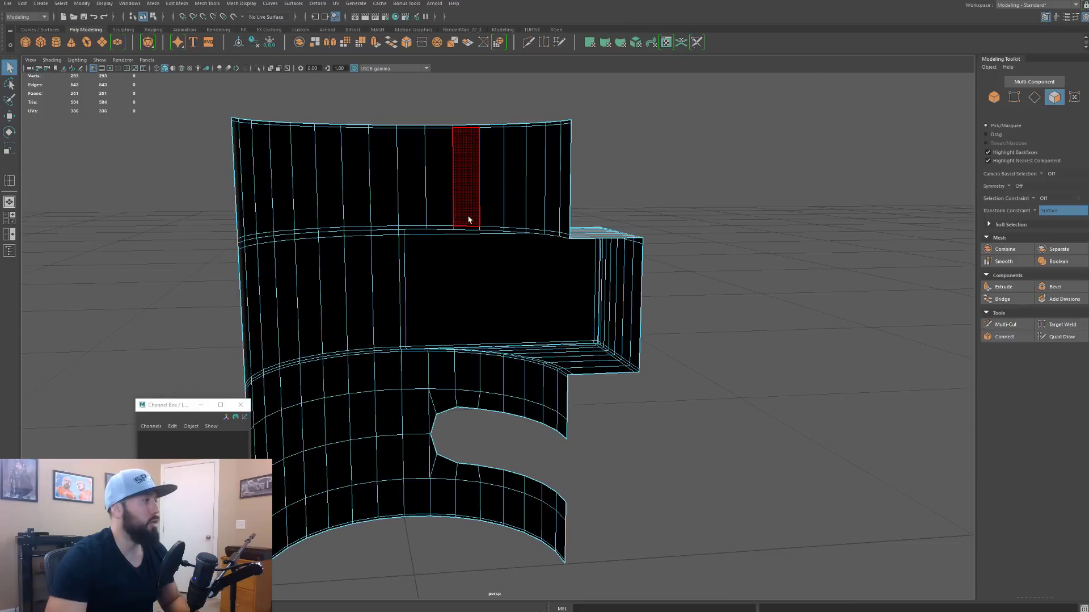
# Step: Return to Object Mode with the Move tool active
pyautogui.keyDown('alt'); pyautogui.moveTo(611, 394); pyautogui.dragTo(580, 397); pyautogui.keyUp('alt')
pyautogui.keyDown('alt'); pyautogui.moveTo(581, 397); pyautogui.dragTo(597, 338, button='middle'); pyautogui.keyUp('alt')
pyautogui.keyDown('alt'); pyautogui.moveTo(596, 338); pyautogui.dragTo(548, 291); pyautogui.keyUp('alt')
pyautogui.moveTo(548, 292); pyautogui.dragTo(584, 270, button='right')
pyautogui.keyDown('alt'); pyautogui.moveTo(584, 270); pyautogui.dragTo(513, 356); pyautogui.keyUp('alt')
pyautogui.press('w')
# Step: Snap the pivot to the top-left vertex of the open seam edge
pyautogui.keyDown('alt'); pyautogui.moveTo(530, 309); pyautogui.dragTo(497, 293); pyautogui.keyUp('alt')
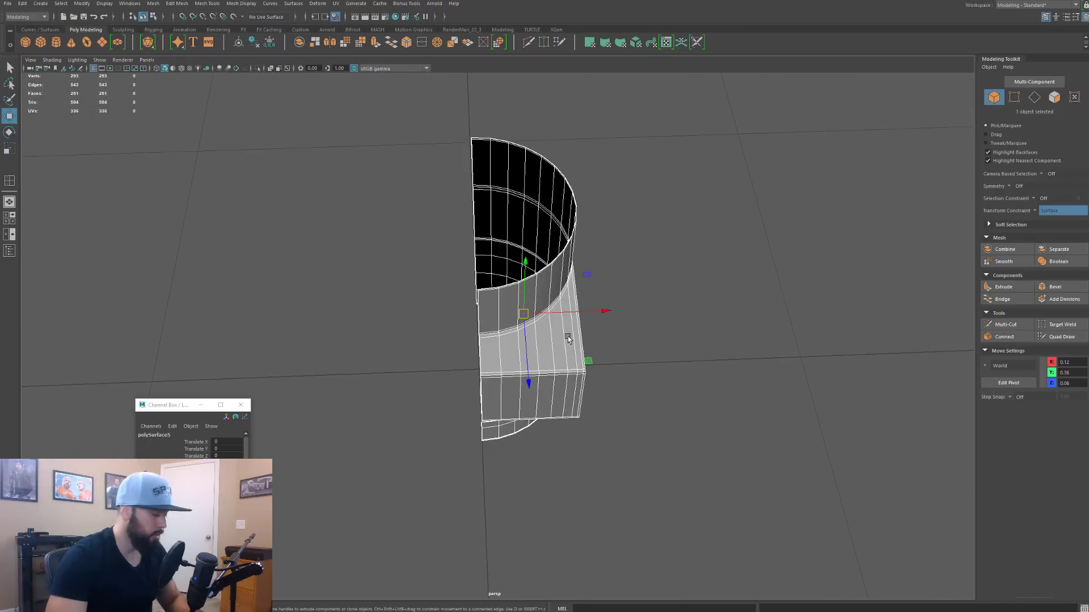
pyautogui.press('d')
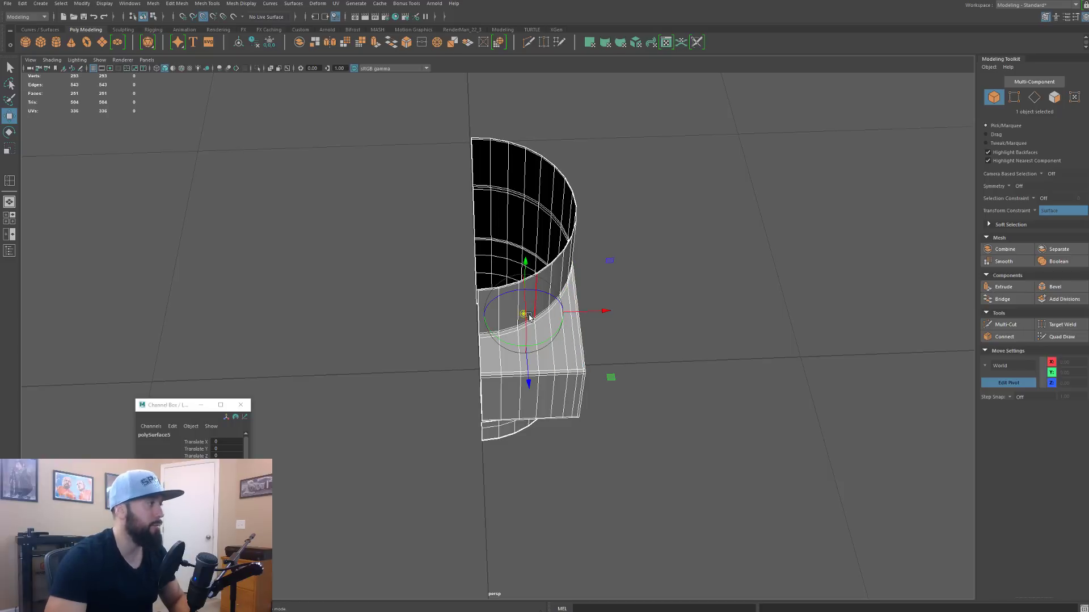
pyautogui.press('v')
pyautogui.moveTo(523, 314); pyautogui.dragTo(478, 284)
pyautogui.scroll(4, 480, 314)
pyautogui.keyDown('alt'); pyautogui.moveTo(481, 309); pyautogui.dragTo(491, 423, button='middle'); pyautogui.keyUp('alt')
pyautogui.scroll(4, 491, 423)
pyautogui.keyDown('alt'); pyautogui.moveTo(647, 349); pyautogui.dragTo(637, 331); pyautogui.keyUp('alt')
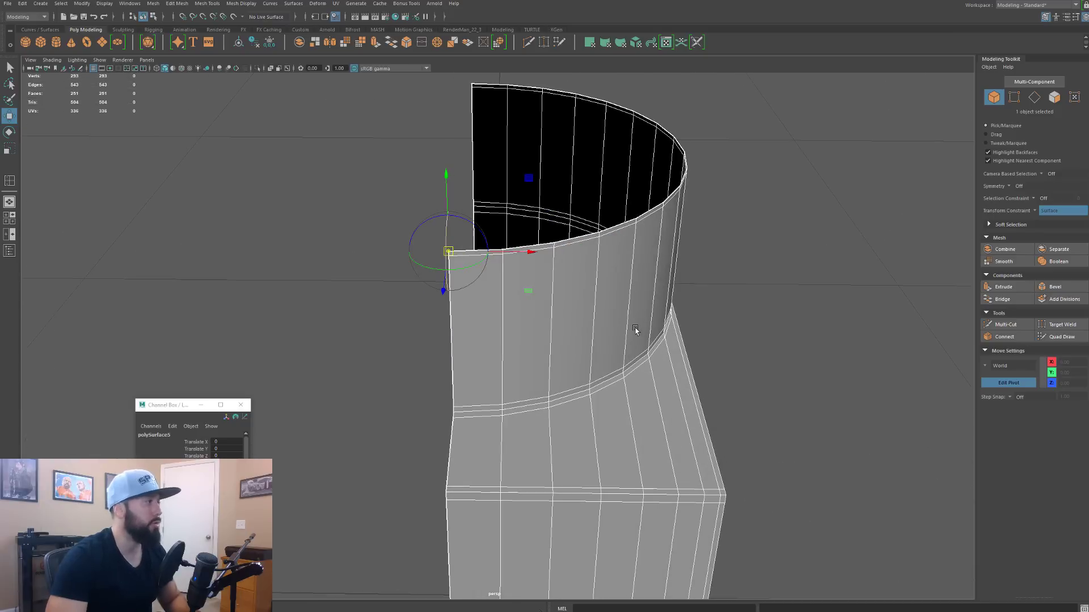
# Step: Mirror the half cylinder across the X axis into a full cylinder
pyautogui.press('q')
pyautogui.press('w')
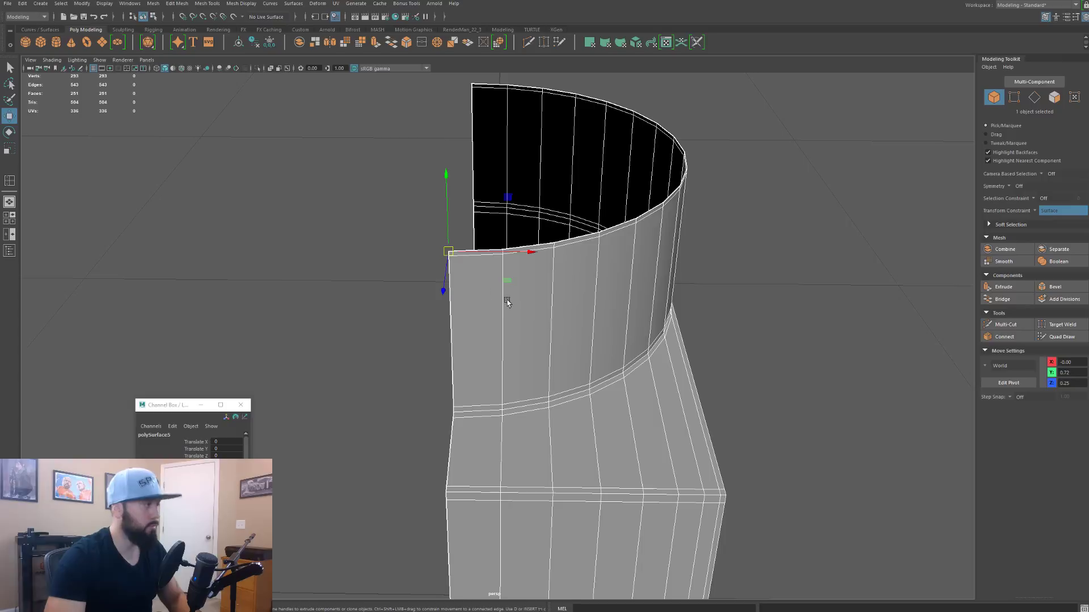
pyautogui.keyDown('shift'); pyautogui.rightClick(475, 299); pyautogui.keyUp('shift')
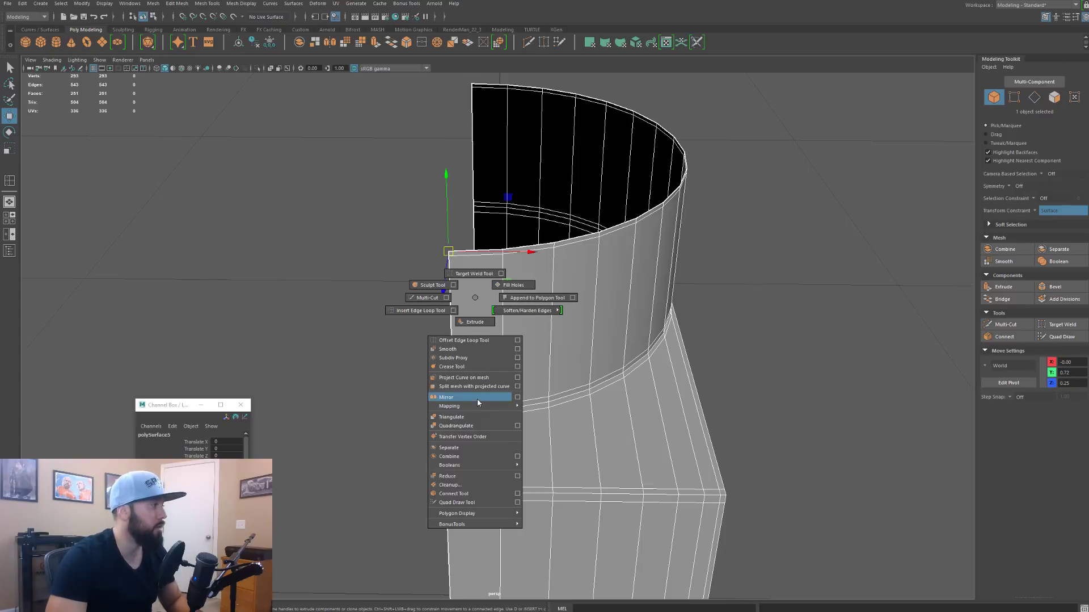
pyautogui.click(518, 397)
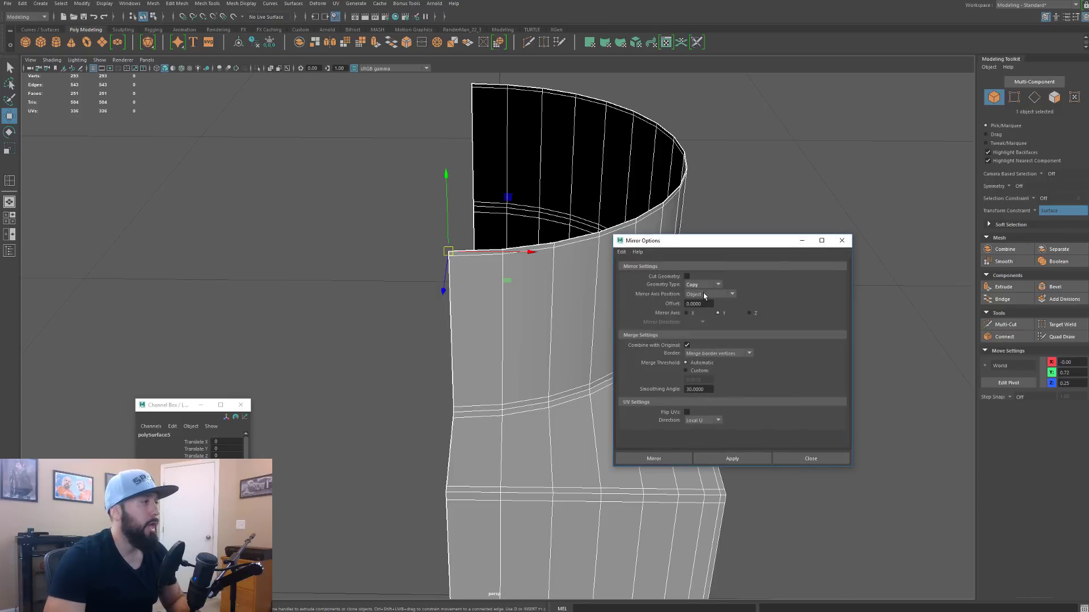
pyautogui.click(688, 313)
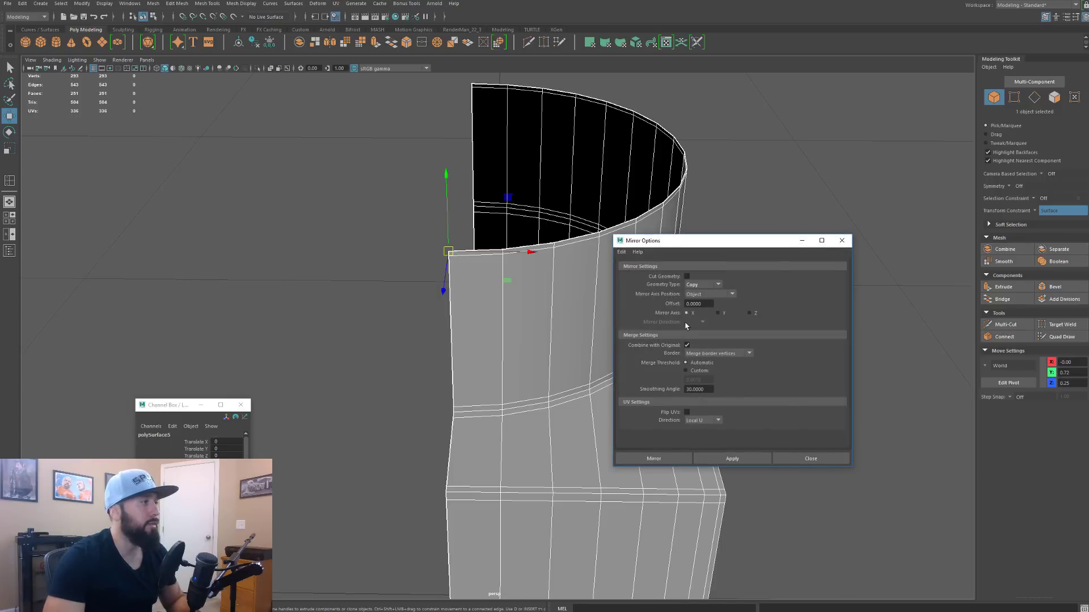
pyautogui.click(652, 458)
# Step: Set the polyMirror2 Merge Threshold to 0.001 so only seam vertices merge
pyautogui.keyDown('alt'); pyautogui.moveTo(587, 358); pyautogui.dragTo(596, 300, button='middle'); pyautogui.keyUp('alt')
pyautogui.scroll(-3, 584, 326)
pyautogui.keyDown('alt'); pyautogui.moveTo(583, 343); pyautogui.dragTo(569, 301); pyautogui.keyUp('alt')
pyautogui.keyDown('alt'); pyautogui.moveTo(442, 426); pyautogui.dragTo(588, 493); pyautogui.keyUp('alt')
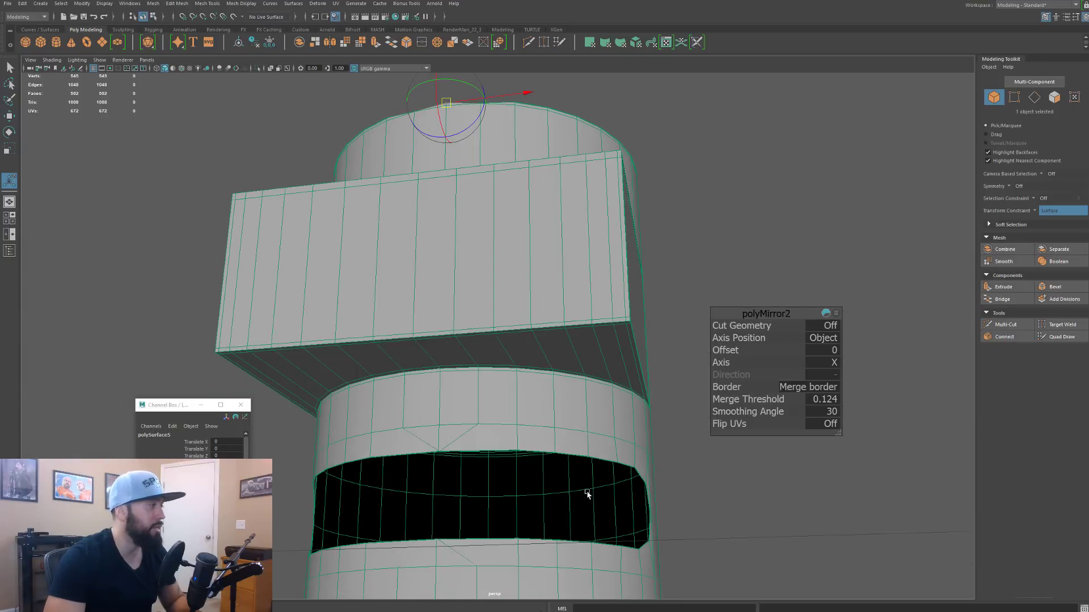
pyautogui.click(827, 400)
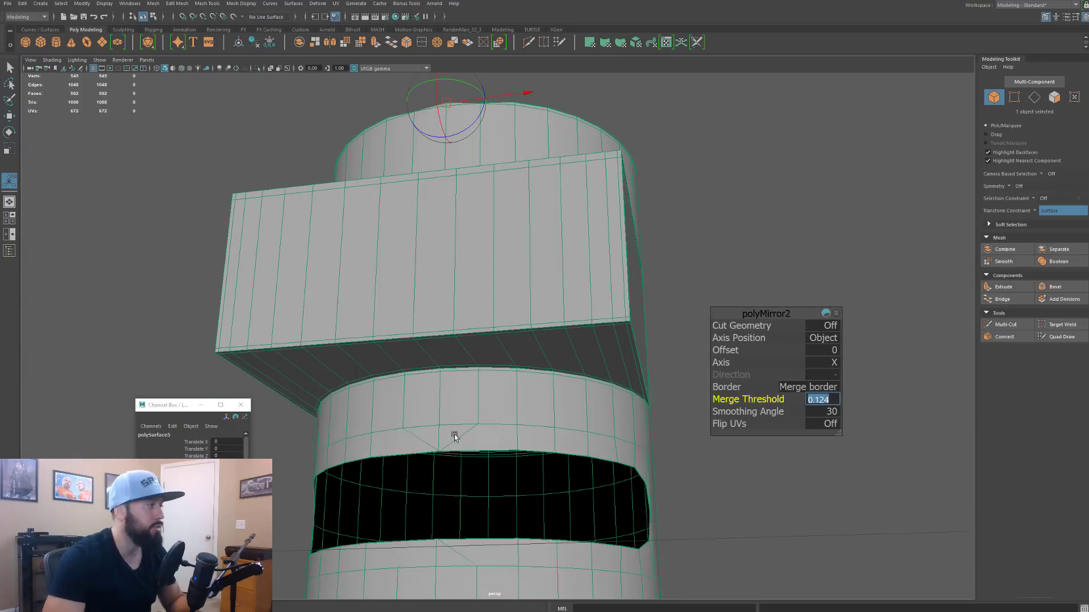
pyautogui.scroll(5, 547, 401)
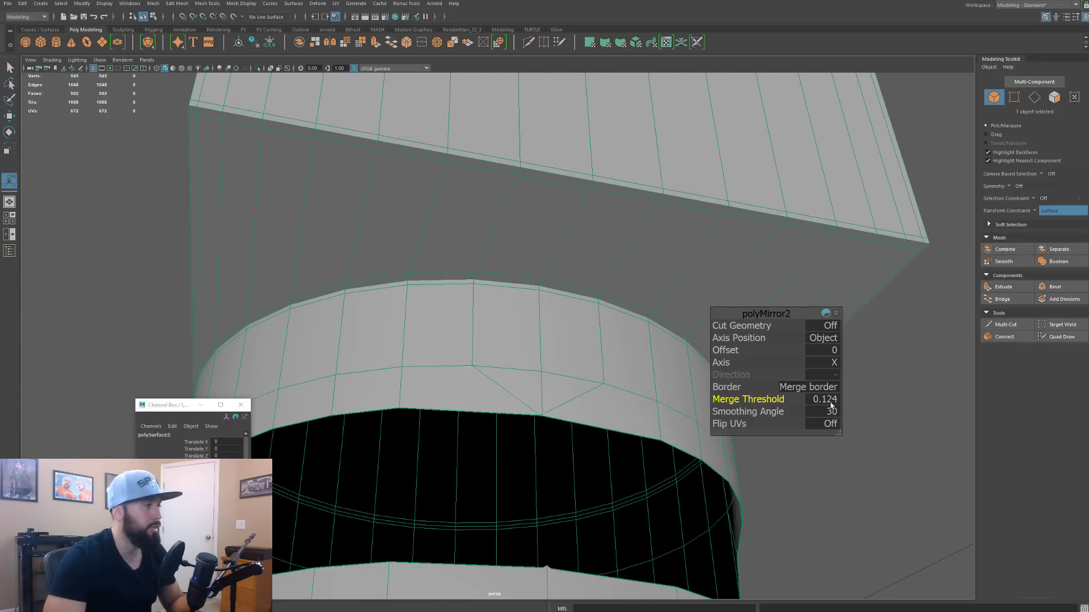
pyautogui.click(820, 401)
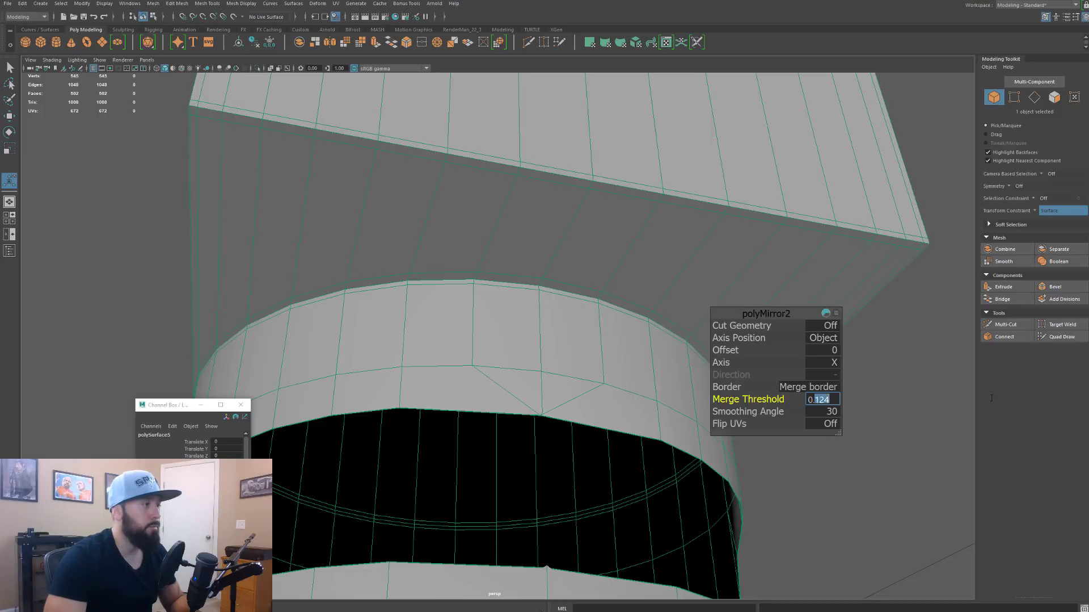
pyautogui.write('001')
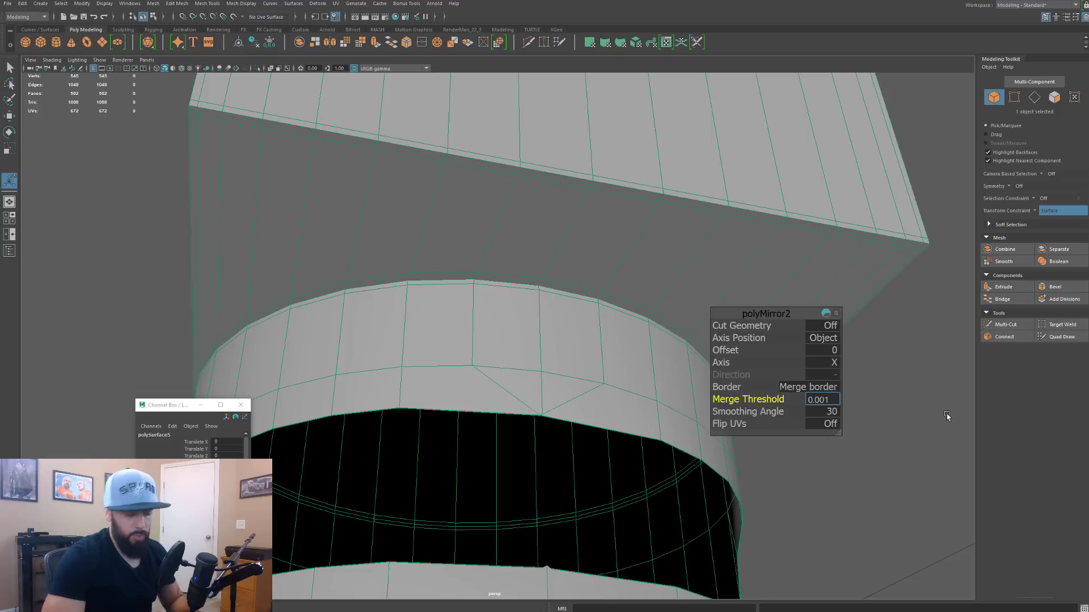
pyautogui.press('Return')
pyautogui.press('f')
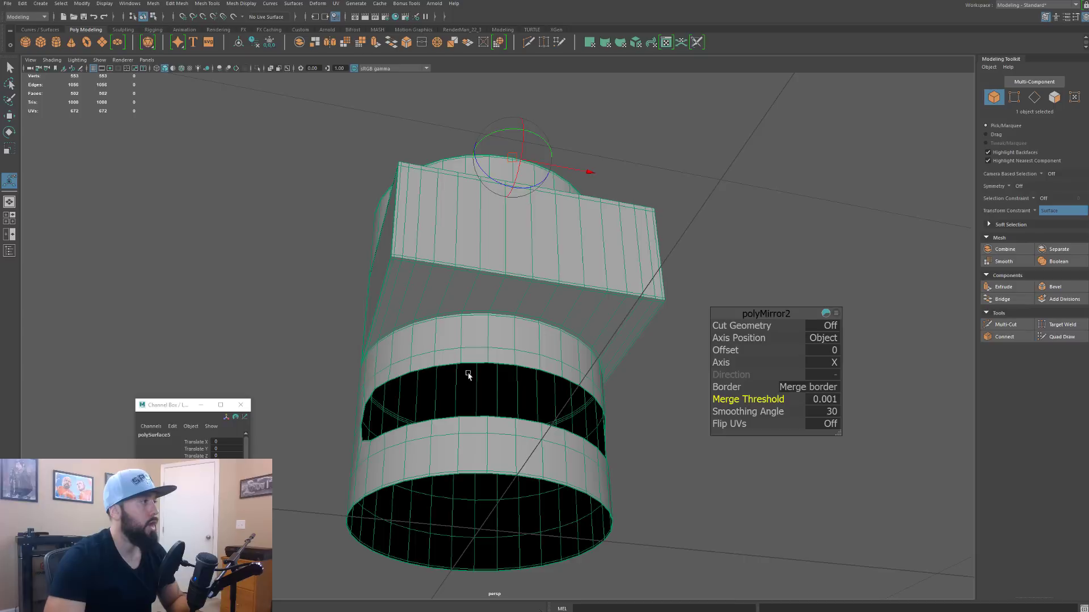
pyautogui.keyDown('alt'); pyautogui.moveTo(468, 375); pyautogui.dragTo(449, 385); pyautogui.keyUp('alt')
pyautogui.moveTo(476, 305); pyautogui.dragTo(523, 293, button='right')
# Step: Select the edge loops around the cylinder's open top rim
pyautogui.press('q')
pyautogui.click(690, 250)
pyautogui.keyDown('alt'); pyautogui.moveTo(590, 358); pyautogui.dragTo(641, 364); pyautogui.keyUp('alt')
pyautogui.click(547, 325)
pyautogui.scroll(2, 526, 383)
pyautogui.keyDown('alt'); pyautogui.moveTo(526, 385); pyautogui.dragTo(525, 471); pyautogui.keyUp('alt')
pyautogui.keyDown('alt'); pyautogui.moveTo(571, 253); pyautogui.dragTo(566, 386, button='middle'); pyautogui.keyUp('alt')
pyautogui.keyDown('alt'); pyautogui.moveTo(457, 439); pyautogui.dragTo(543, 410); pyautogui.keyUp('alt')
pyautogui.moveTo(502, 383); pyautogui.dragTo(503, 348, button='right')
pyautogui.keyDown('alt'); pyautogui.moveTo(509, 348); pyautogui.dragTo(528, 413); pyautogui.keyUp('alt')
pyautogui.keyDown('shift'); pyautogui.doubleClick(525, 386); pyautogui.keyUp('shift')
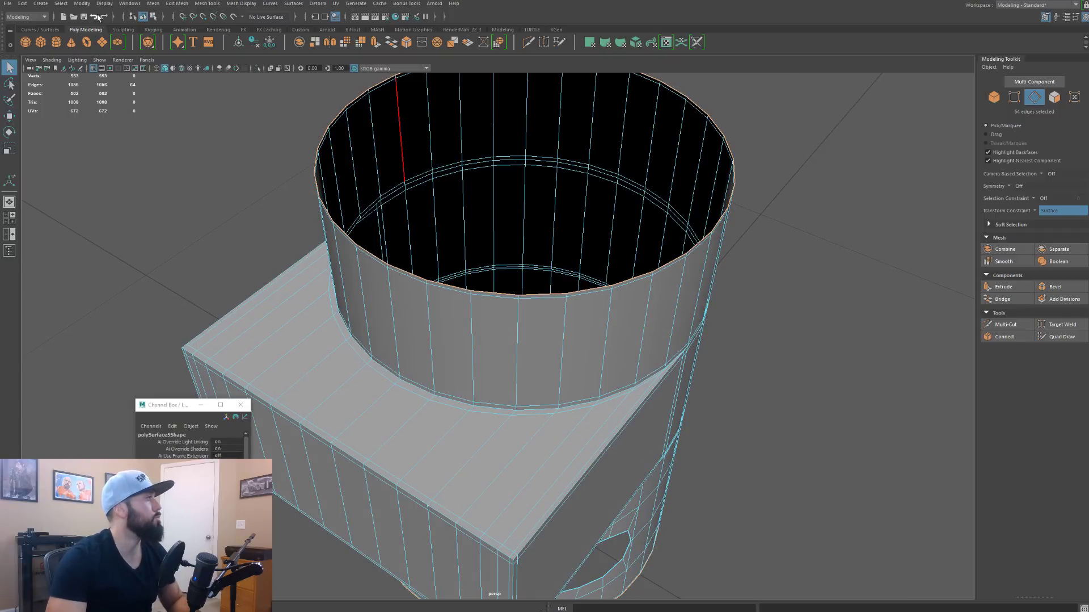
# Step: Extrude the rim edges to a wall thickness of -0.02 with 2 divisions
pyautogui.click(154, 4)
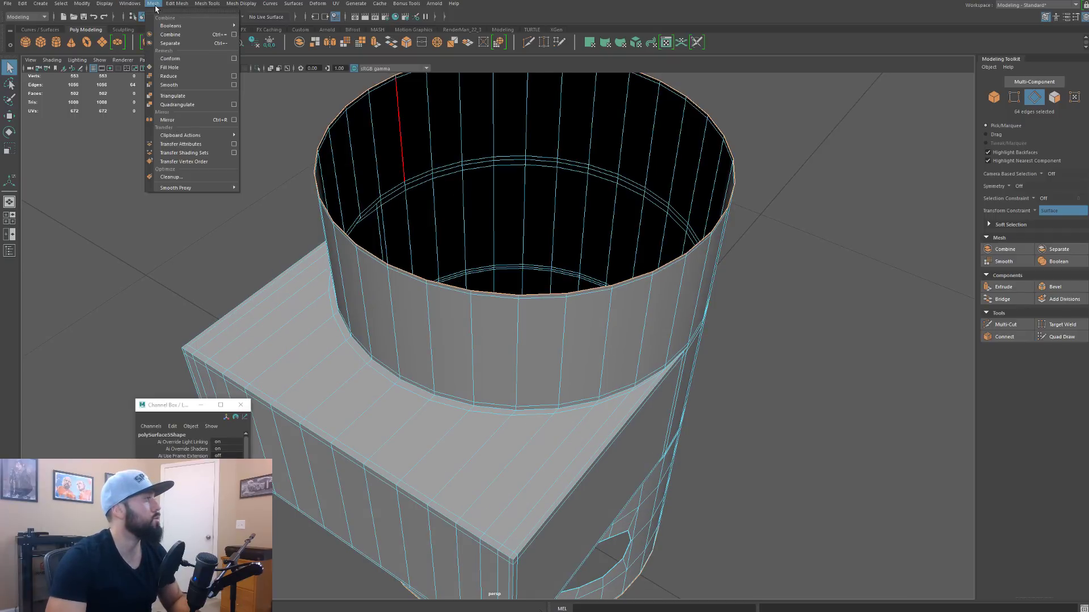
pyautogui.moveTo(175, 6)
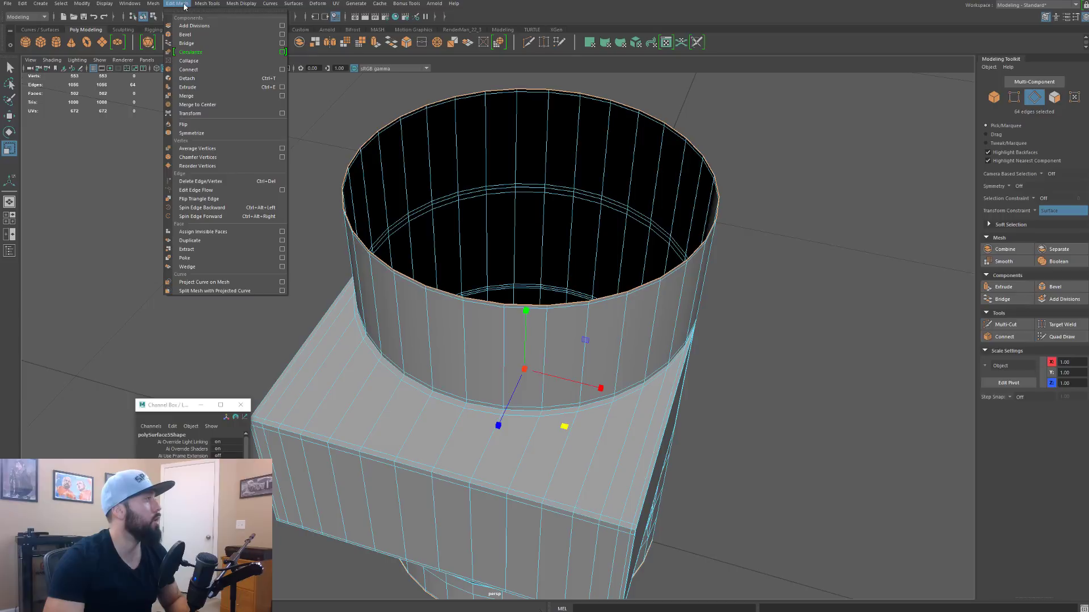
pyautogui.click(187, 88)
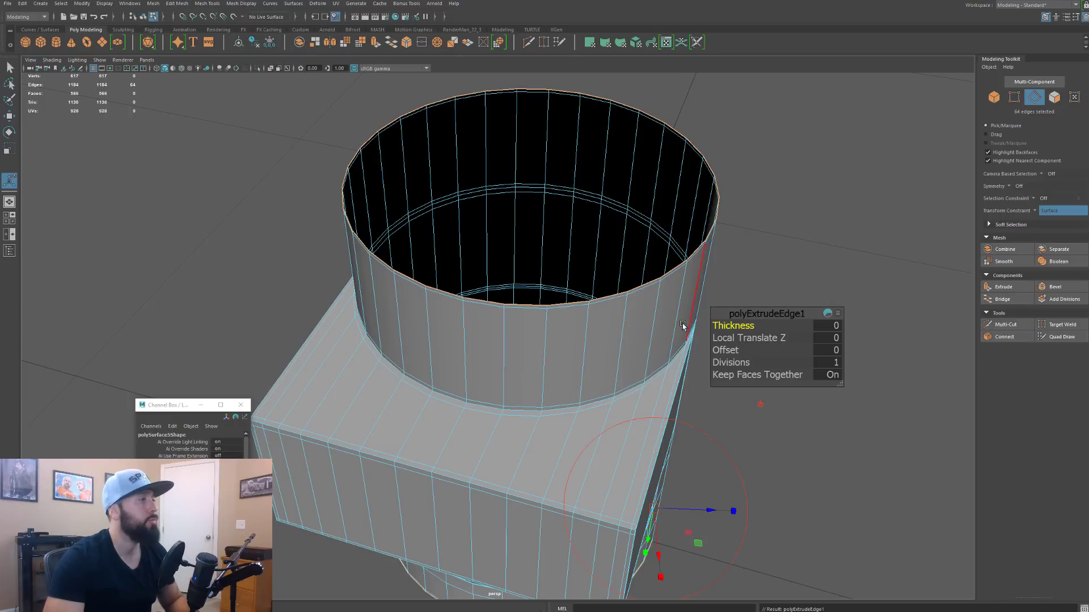
pyautogui.moveTo(729, 350); pyautogui.dragTo(730, 325)
pyautogui.hotkey('ctrl', 'z')
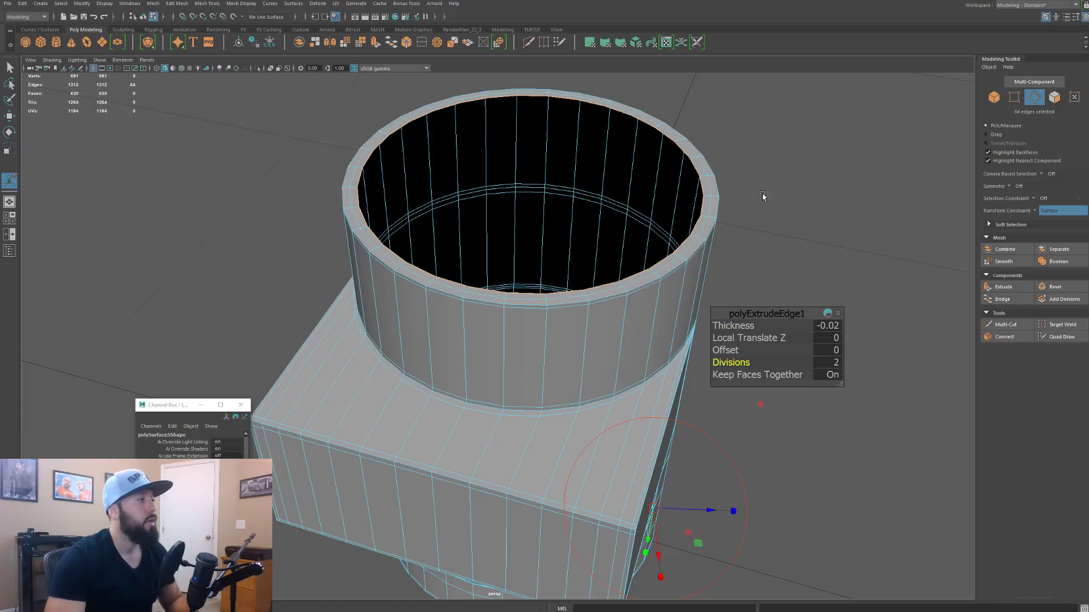
pyautogui.keyDown('alt'); pyautogui.moveTo(651, 302); pyautogui.dragTo(633, 319); pyautogui.keyUp('alt')
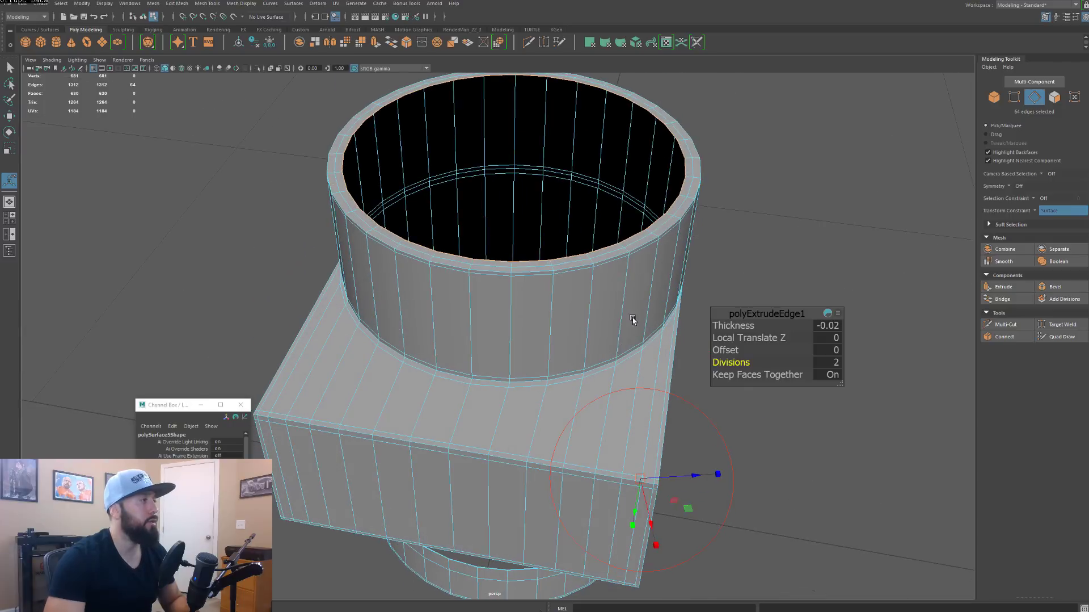
# Step: Collapse the top inner rim loop into a single centre point
pyautogui.doubleClick(603, 247)
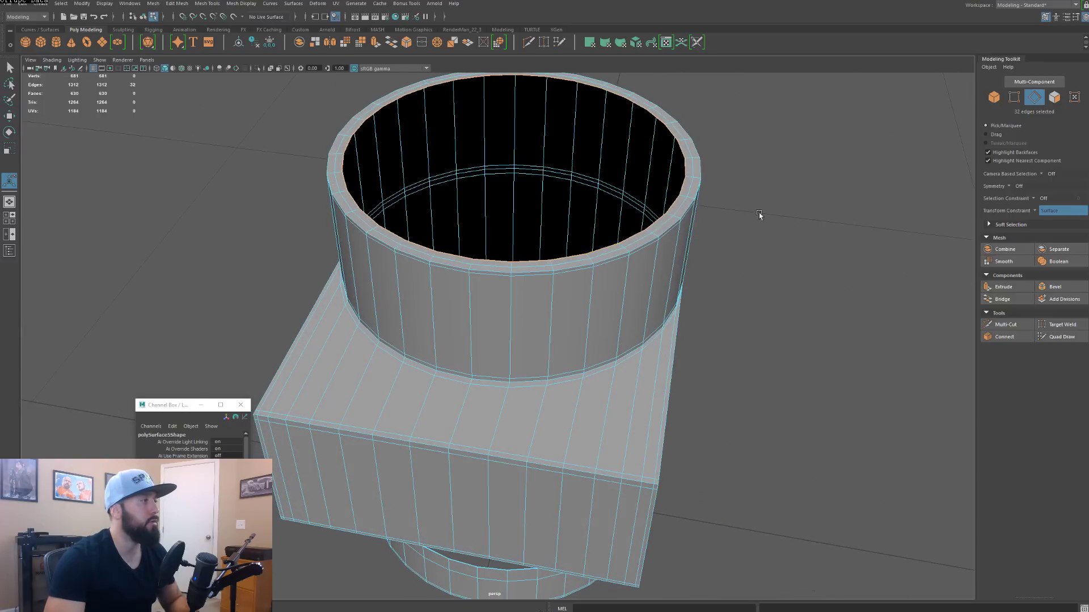
pyautogui.keyDown('shift'); pyautogui.rightClick(685, 186); pyautogui.keyUp('shift')
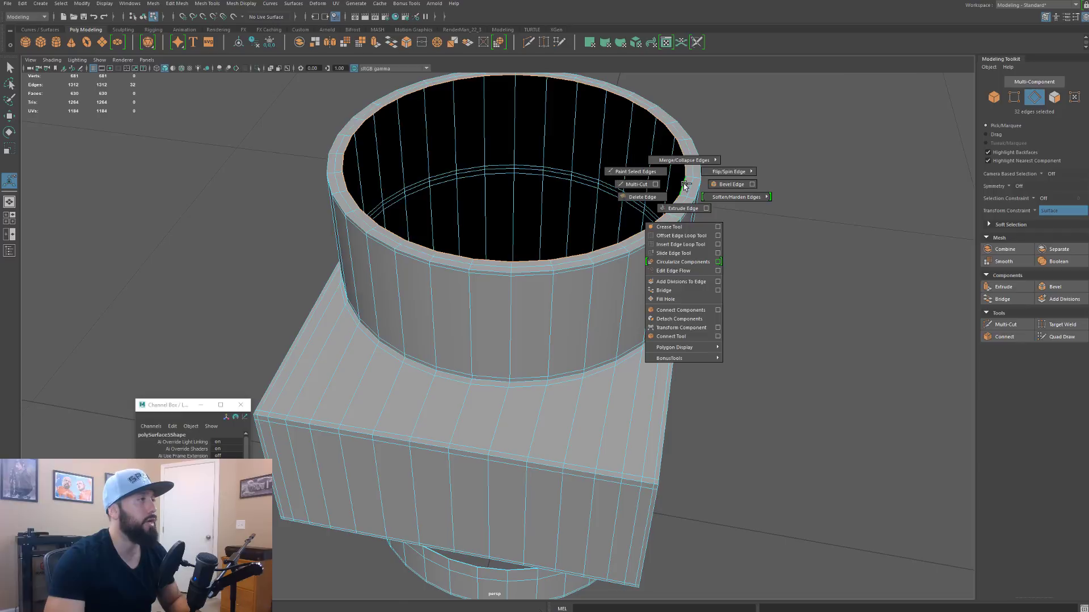
pyautogui.click(682, 138)
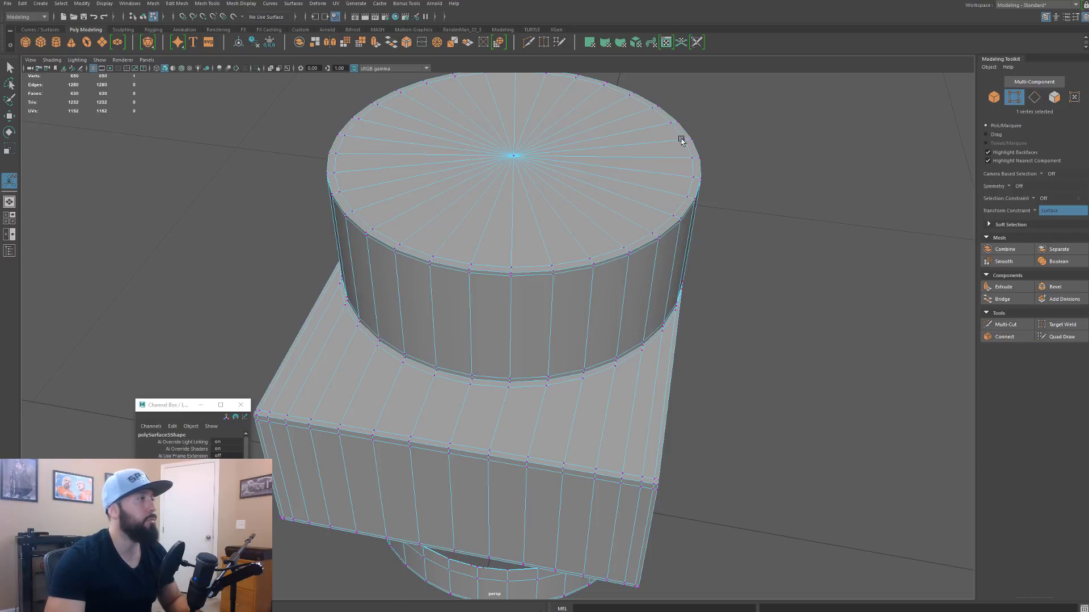
pyautogui.keyDown('alt'); pyautogui.moveTo(677, 319); pyautogui.dragTo(690, 269); pyautogui.keyUp('alt')
pyautogui.keyDown('alt'); pyautogui.moveTo(659, 386); pyautogui.dragTo(689, 244, button='middle'); pyautogui.keyUp('alt')
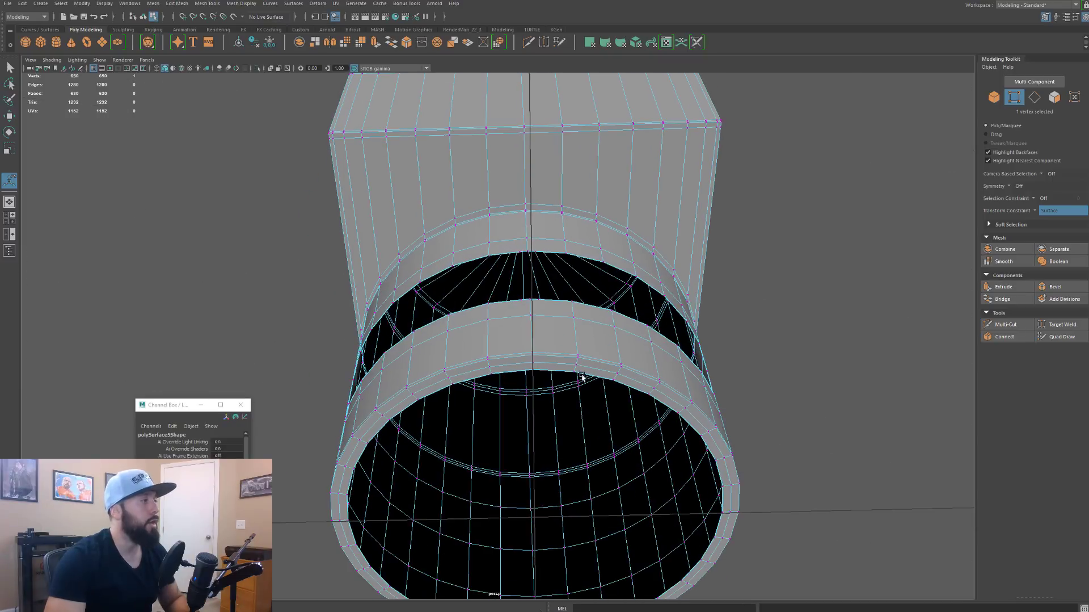
# Step: Collapse the bottom inner edge loop into a centre cap as well
pyautogui.press('q')
pyautogui.press('F10')
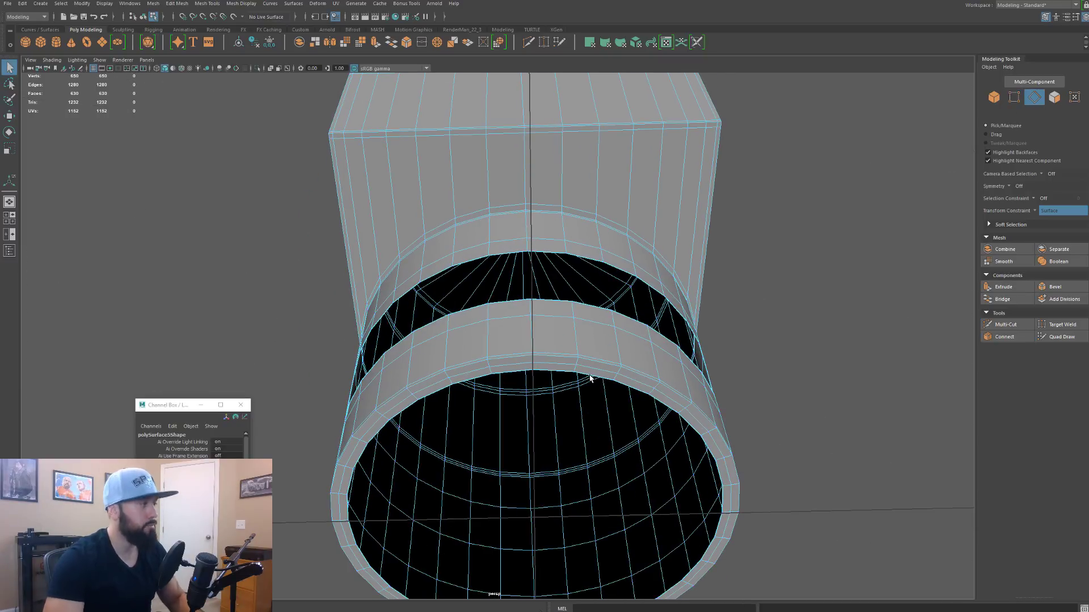
pyautogui.doubleClick(590, 375)
pyautogui.keyDown('shift'); pyautogui.moveTo(590, 376); pyautogui.dragTo(585, 324, button='right'); pyautogui.keyUp('shift')
pyautogui.keyDown('alt'); pyautogui.moveTo(702, 358); pyautogui.dragTo(582, 423); pyautogui.keyUp('alt')
pyautogui.scroll(5, 581, 423)
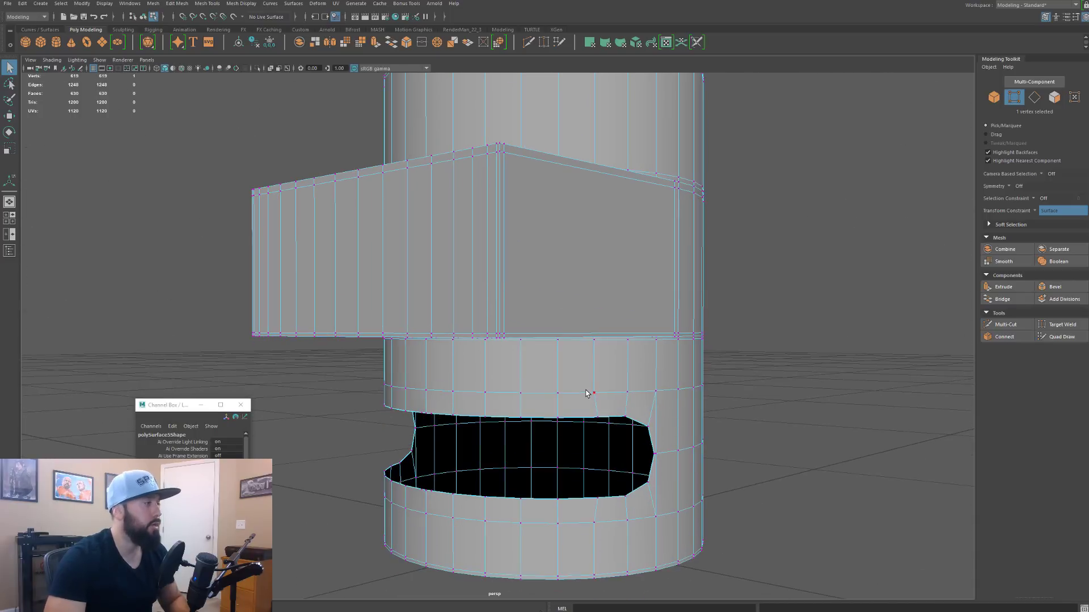
pyautogui.press('F10')
# Step: Extrude the notch opening's border loop inward to a thickness of -0.03
pyautogui.doubleClick(577, 417)
pyautogui.keyDown('alt'); pyautogui.moveTo(577, 417); pyautogui.dragTo(646, 426); pyautogui.keyUp('alt')
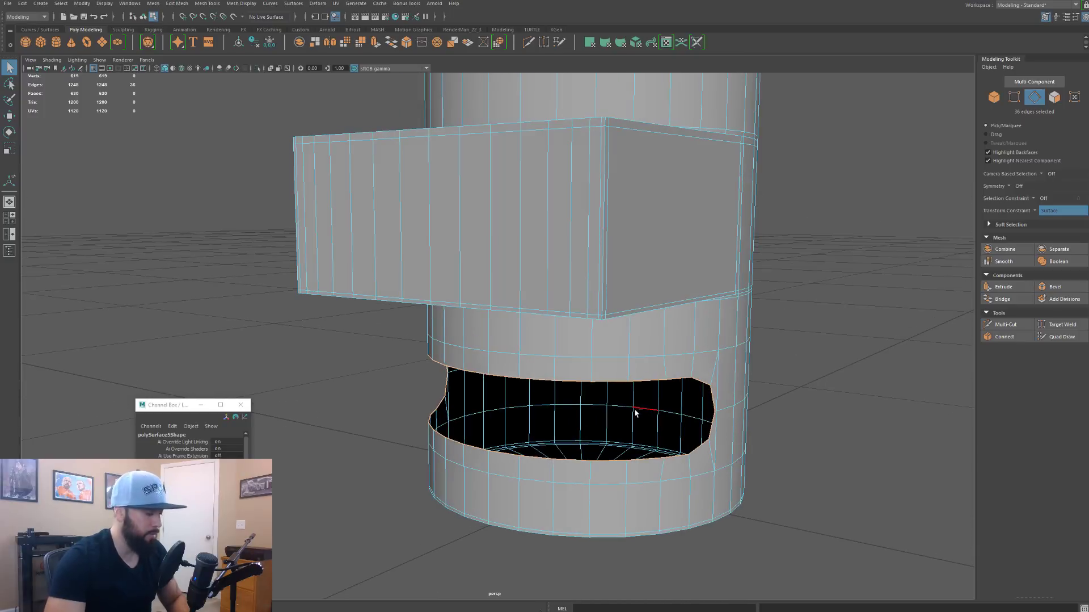
pyautogui.hotkey('ctrl', 'e')
pyautogui.moveTo(731, 350); pyautogui.dragTo(735, 350)
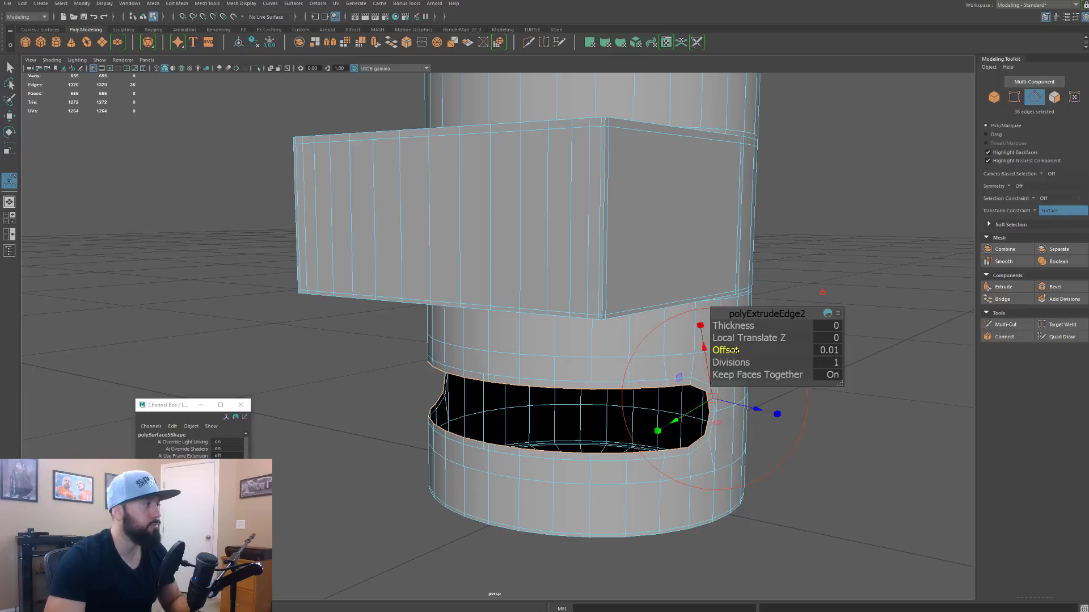
pyautogui.hotkey('ctrl', 'e')
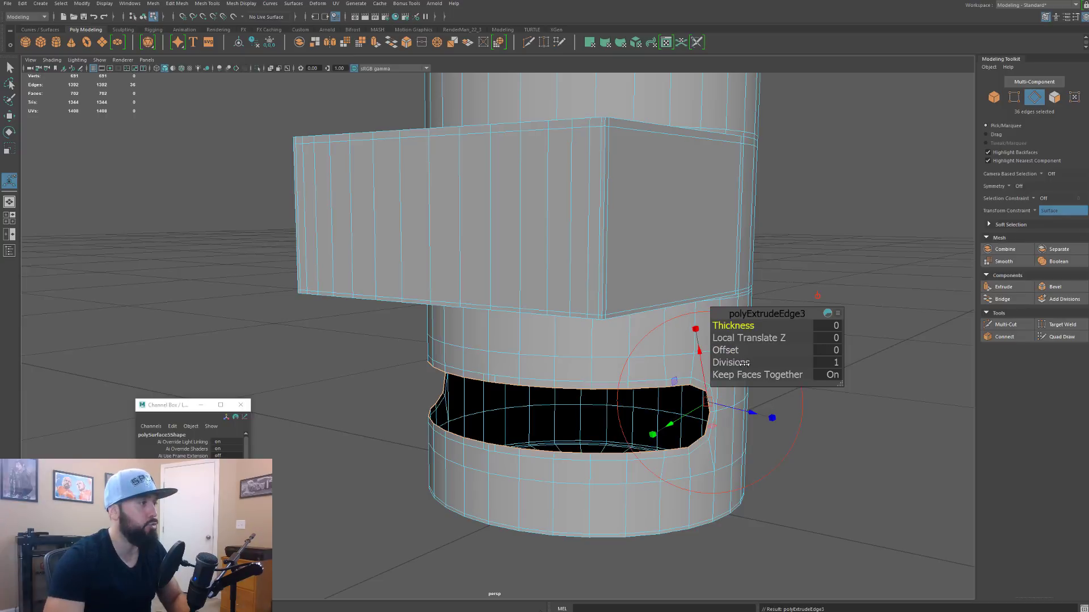
pyautogui.keyDown('alt'); pyautogui.moveTo(798, 405); pyautogui.dragTo(783, 417); pyautogui.keyUp('alt')
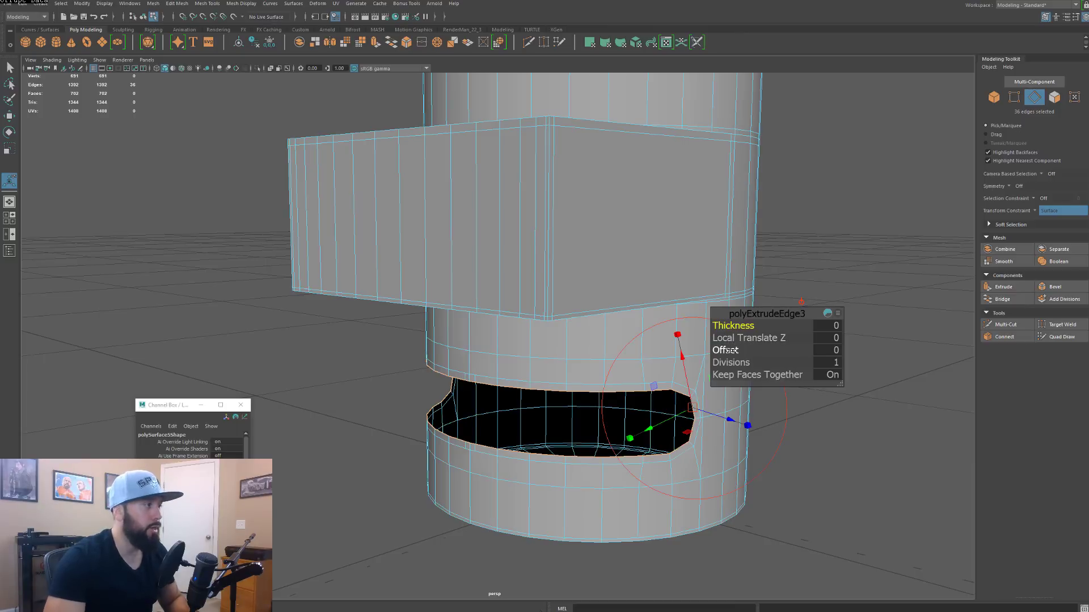
pyautogui.moveTo(733, 350); pyautogui.dragTo(732, 324)
pyautogui.hotkey('ctrl', 'z')
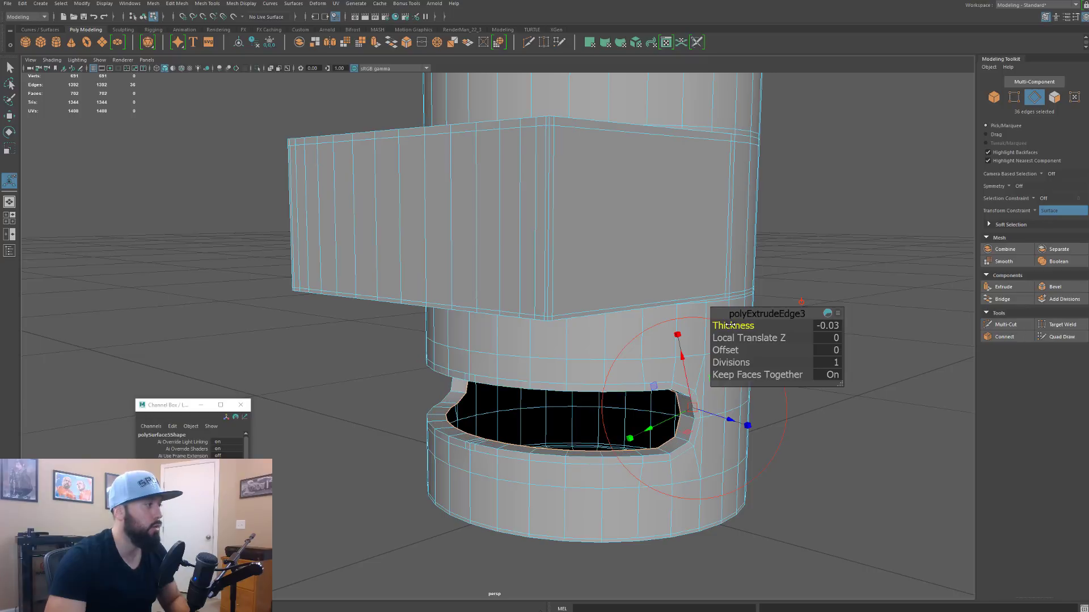
# Step: Add 3 divisions across the notch wall's thickness
pyautogui.keyDown('alt'); pyautogui.moveTo(571, 431); pyautogui.dragTo(603, 414); pyautogui.keyUp('alt')
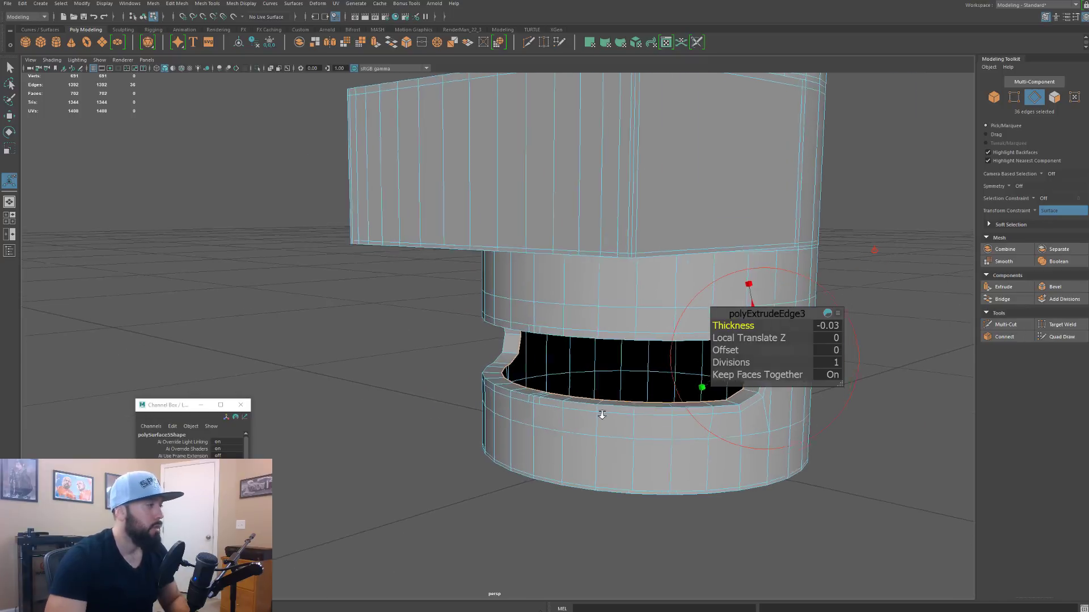
pyautogui.keyDown('alt'); pyautogui.moveTo(603, 414); pyautogui.dragTo(636, 403, button='right'); pyautogui.keyUp('alt')
pyautogui.keyDown('alt'); pyautogui.moveTo(636, 404); pyautogui.dragTo(578, 352, button='middle'); pyautogui.keyUp('alt')
pyautogui.keyDown('alt'); pyautogui.moveTo(578, 352); pyautogui.dragTo(581, 399); pyautogui.keyUp('alt')
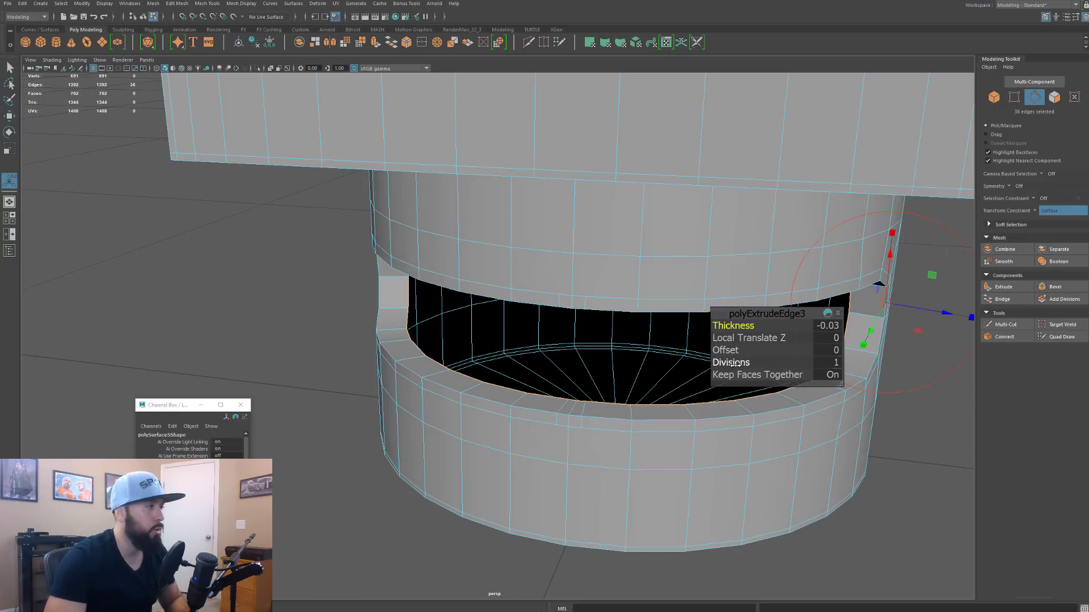
pyautogui.moveTo(730, 362); pyautogui.dragTo(736, 361)
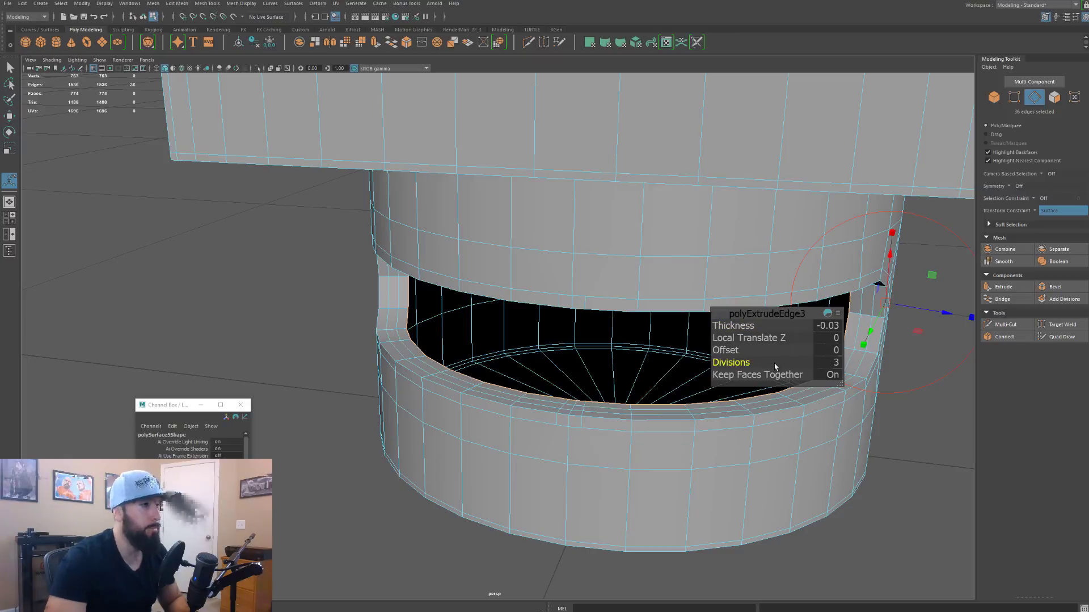
pyautogui.keyDown('alt'); pyautogui.moveTo(650, 432); pyautogui.dragTo(540, 468); pyautogui.keyUp('alt')
pyautogui.keyDown('alt'); pyautogui.moveTo(541, 469); pyautogui.dragTo(535, 328, button='right'); pyautogui.keyUp('alt')
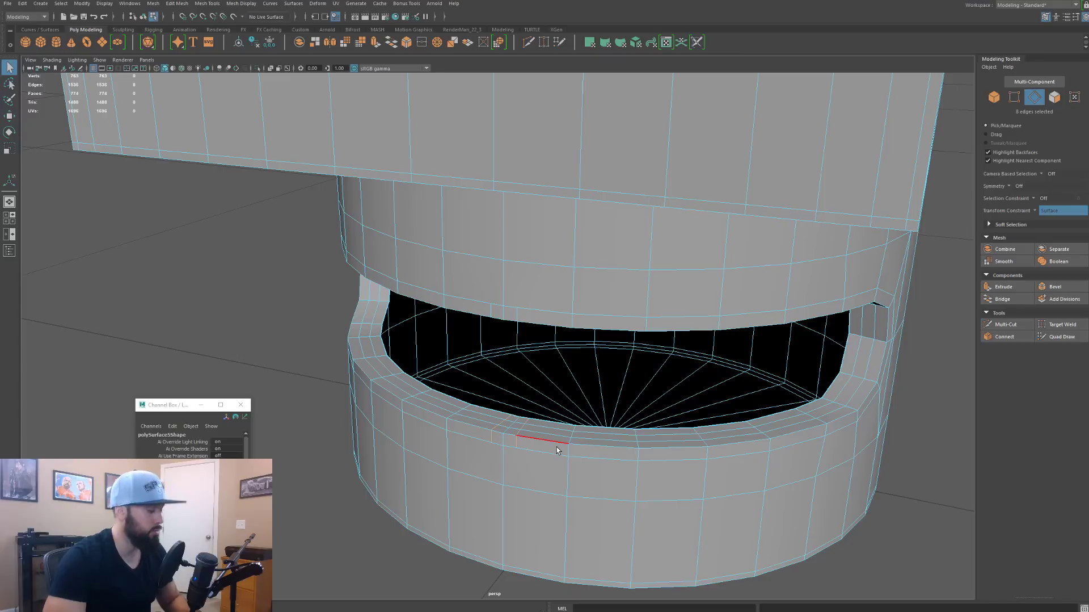
# Step: Delete the unwanted edges and display the whole model in smooth mesh preview (3)
pyautogui.hotkey('ctrl', 'Delete')
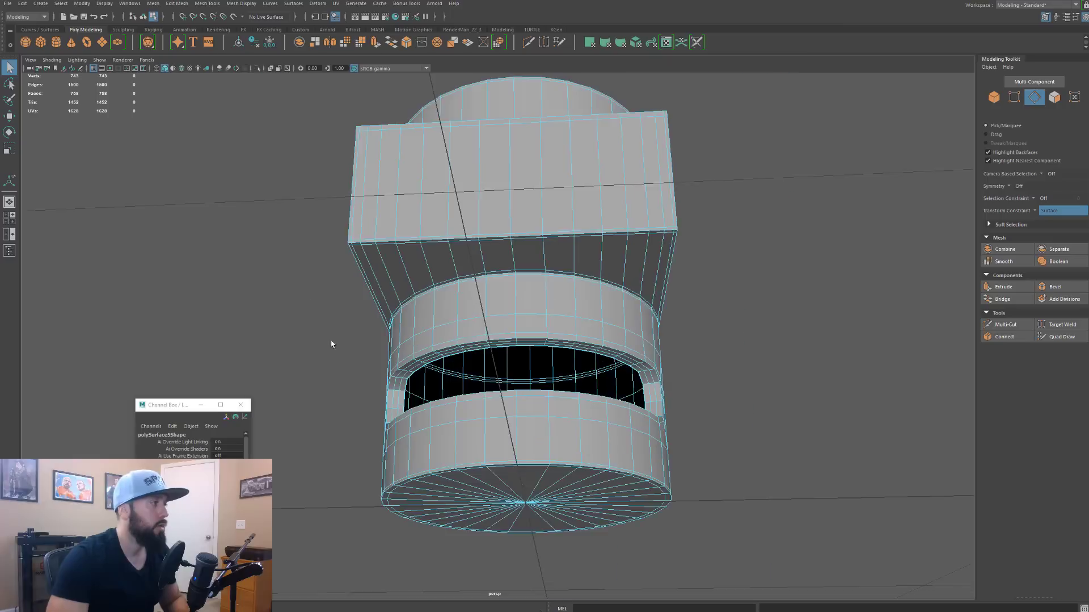
pyautogui.keyDown('alt'); pyautogui.moveTo(333, 342); pyautogui.dragTo(440, 362); pyautogui.keyUp('alt')
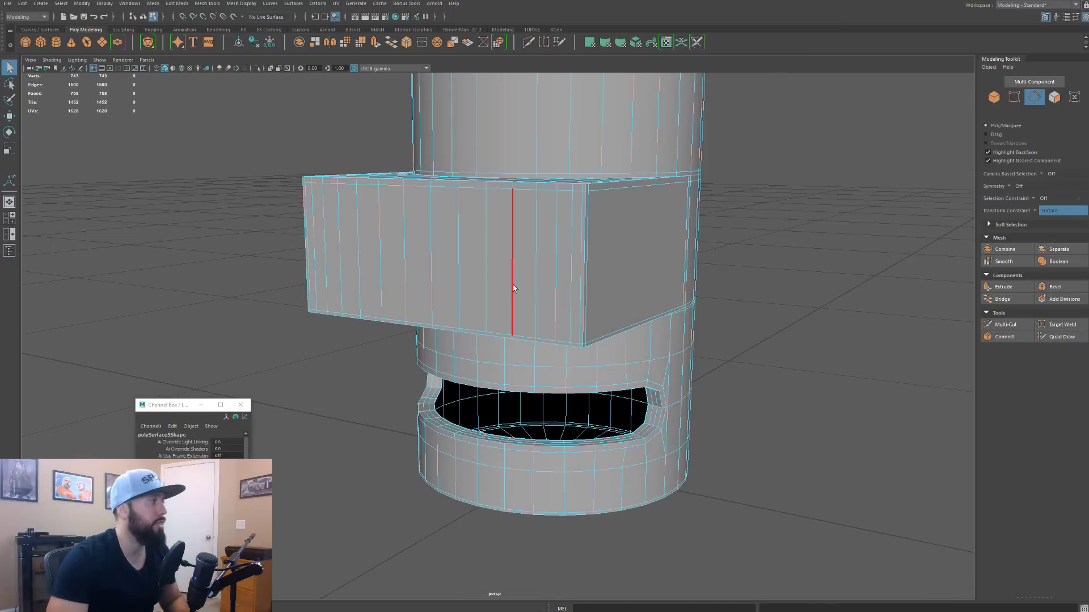
pyautogui.moveTo(514, 284); pyautogui.dragTo(565, 264, button='right')
pyautogui.click(852, 260)
pyautogui.click(525, 240)
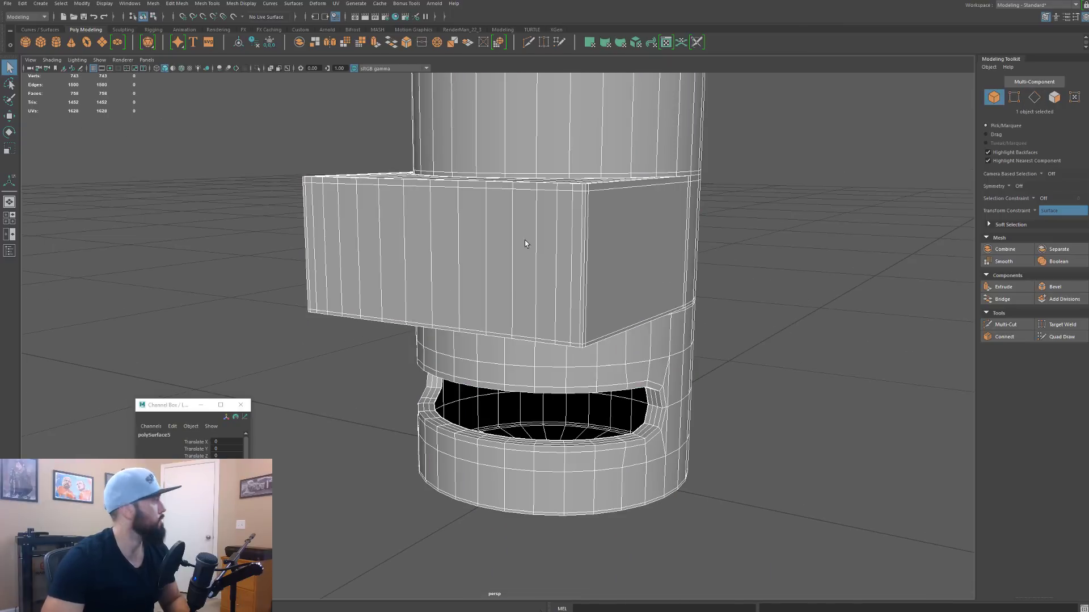
pyautogui.press('3')
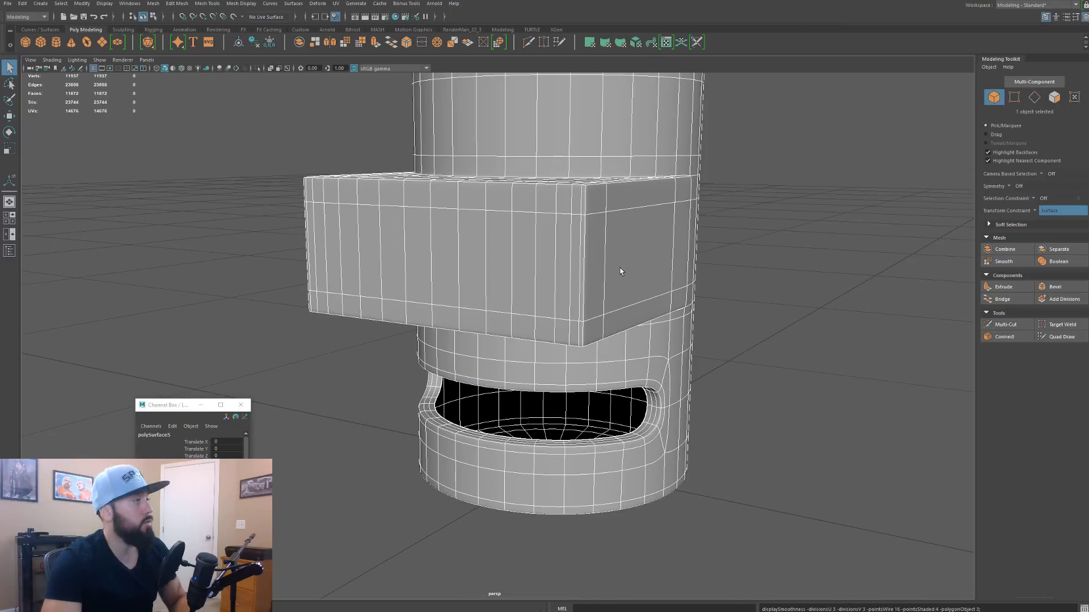
pyautogui.click(825, 213)
pyautogui.keyDown('alt'); pyautogui.moveTo(589, 253); pyautogui.dragTo(628, 253); pyautogui.keyUp('alt')
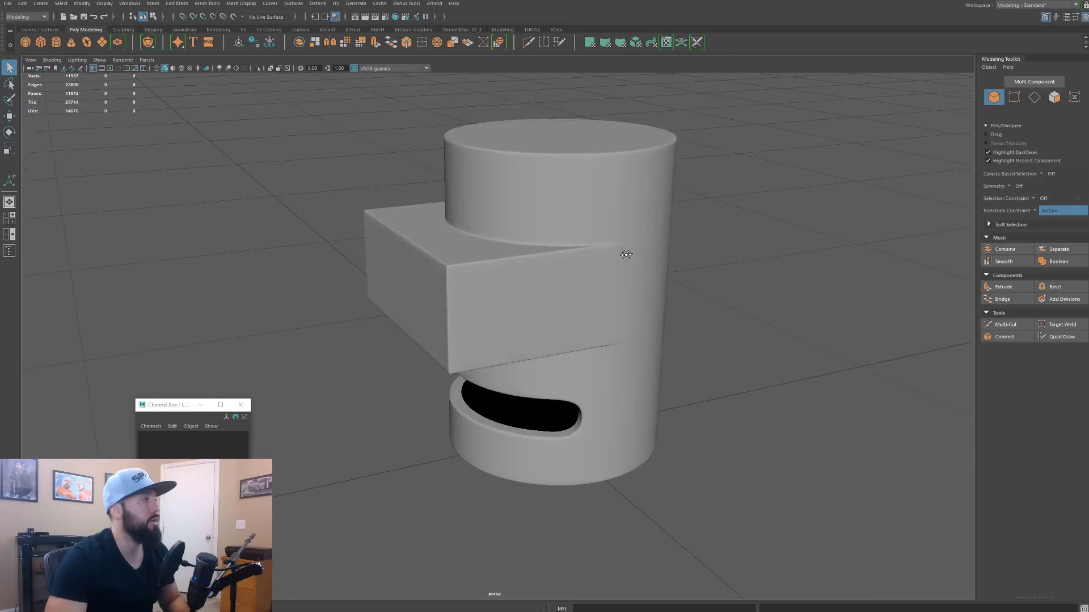
pyautogui.keyDown('alt'); pyautogui.moveTo(628, 253); pyautogui.dragTo(664, 232, button='right'); pyautogui.keyUp('alt')
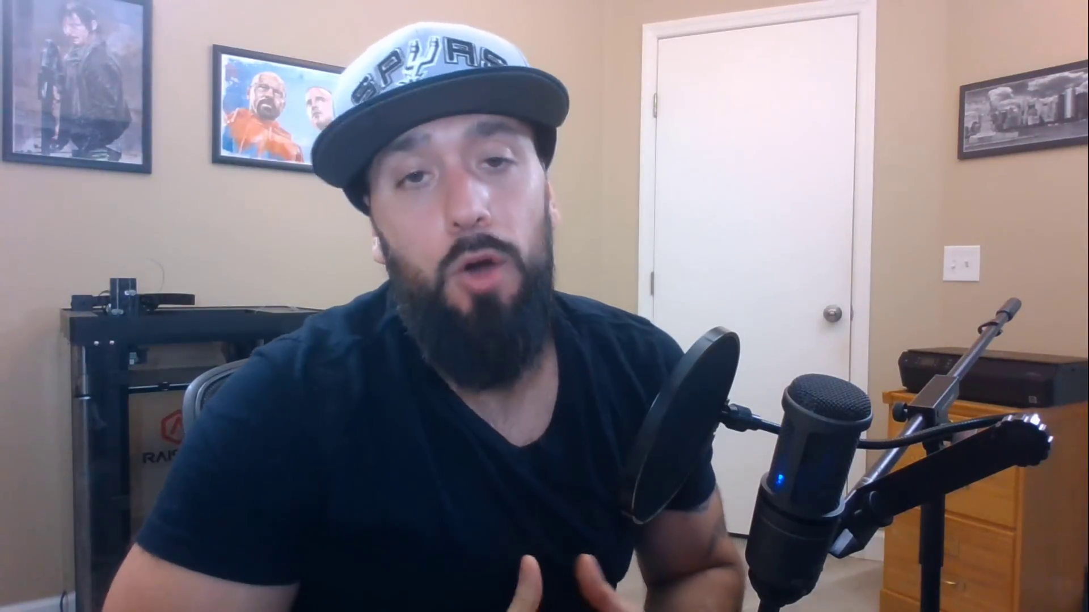